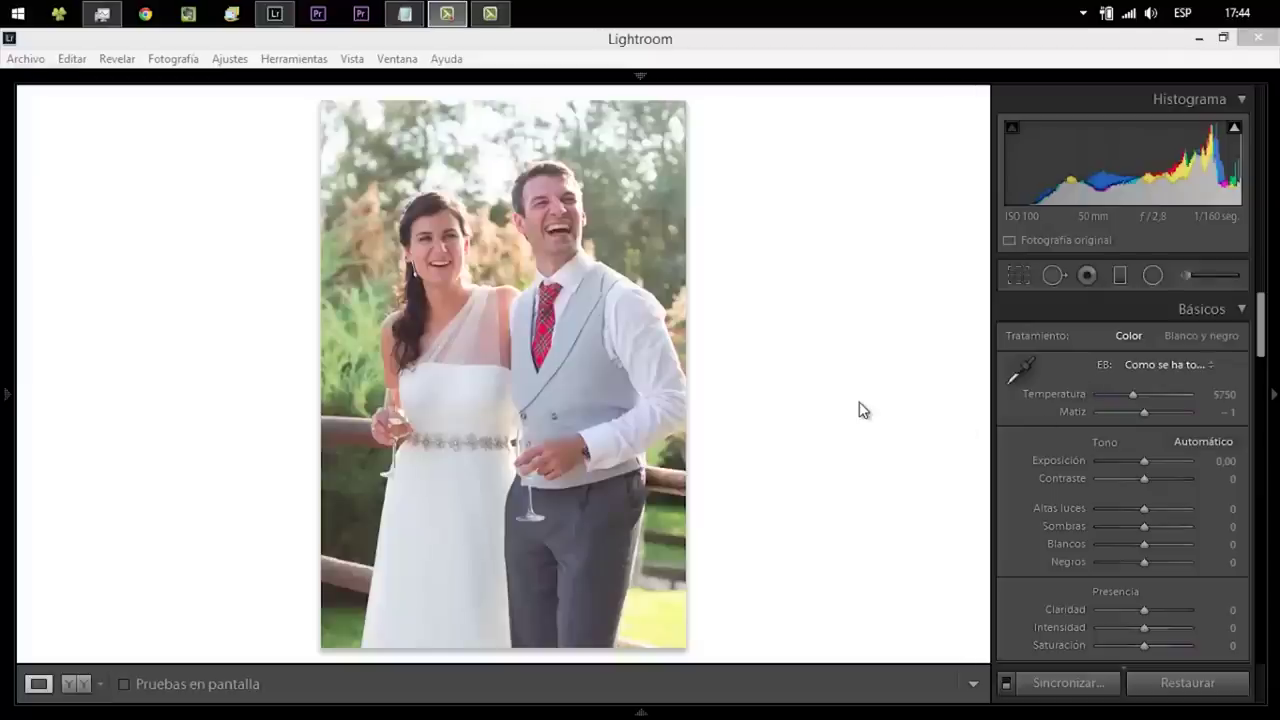
- Show the highlight clipping warning in red and raise Contraste to +25
{"action": "left_click", "coordinate": [838, 50]}
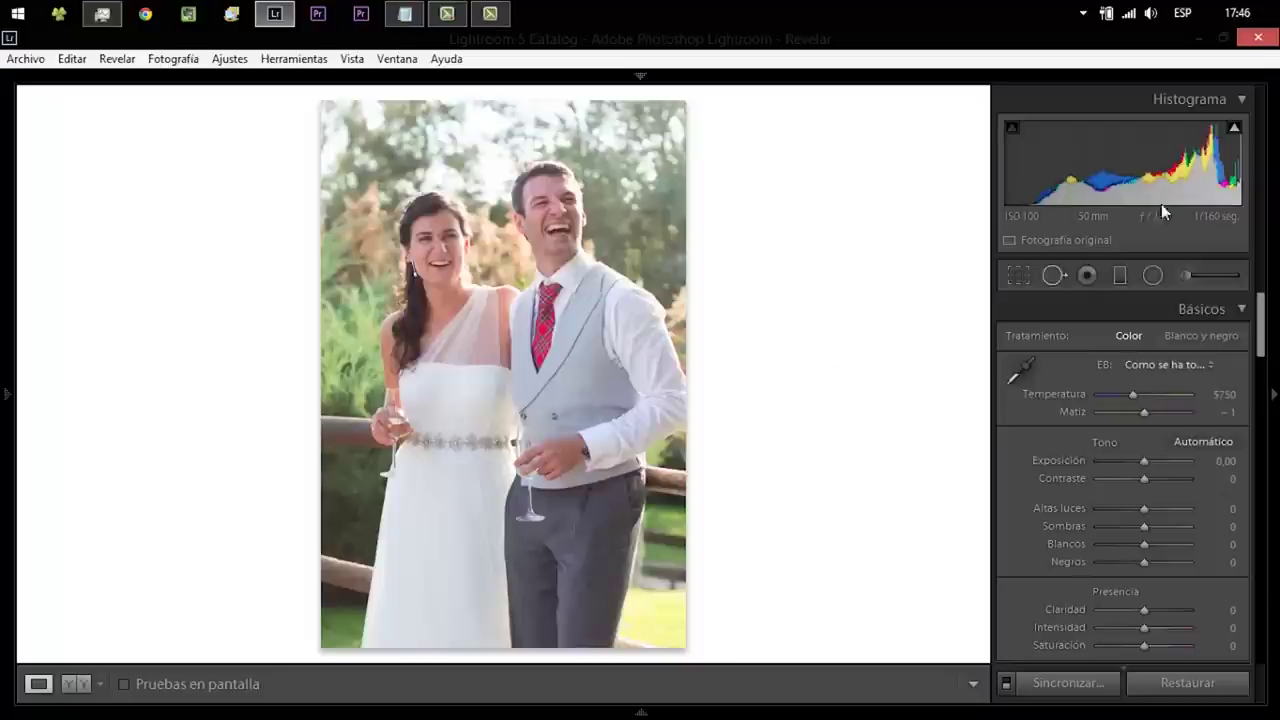
{"action": "left_click", "coordinate": [1234, 128]}
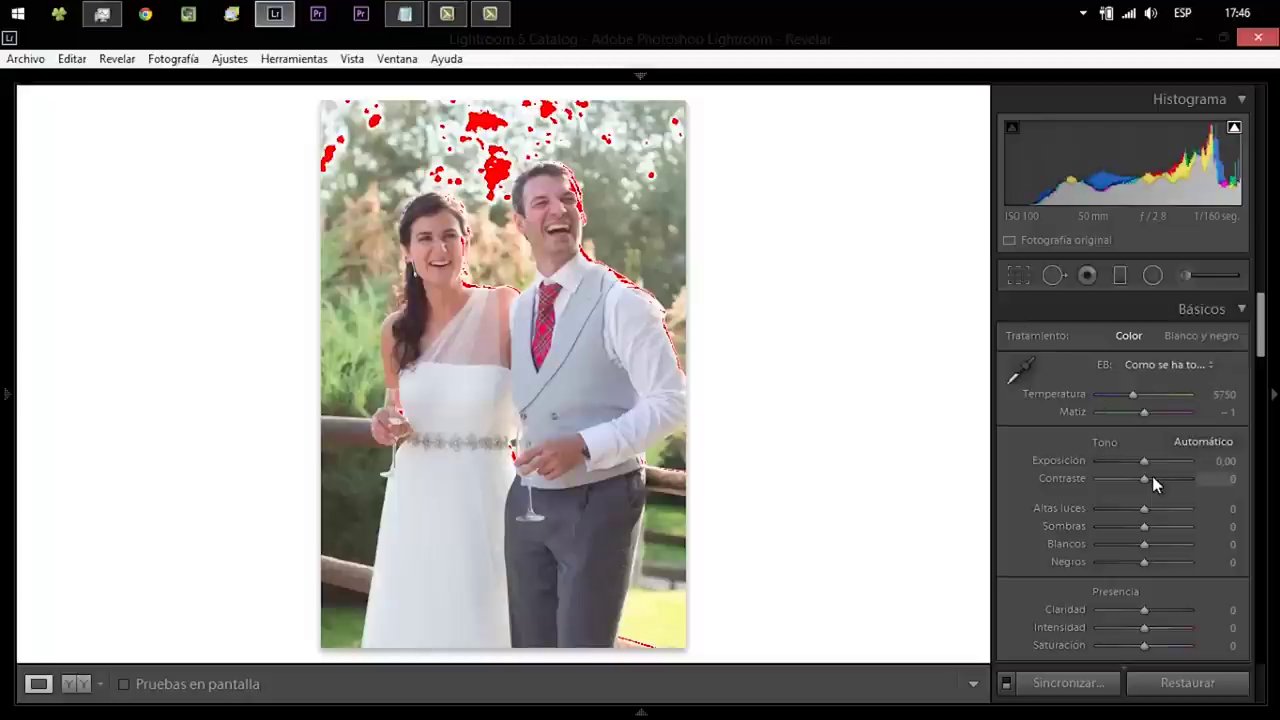
{"action": "left_click_drag", "start_coordinate": [1144, 479], "coordinate": [1155, 479]}
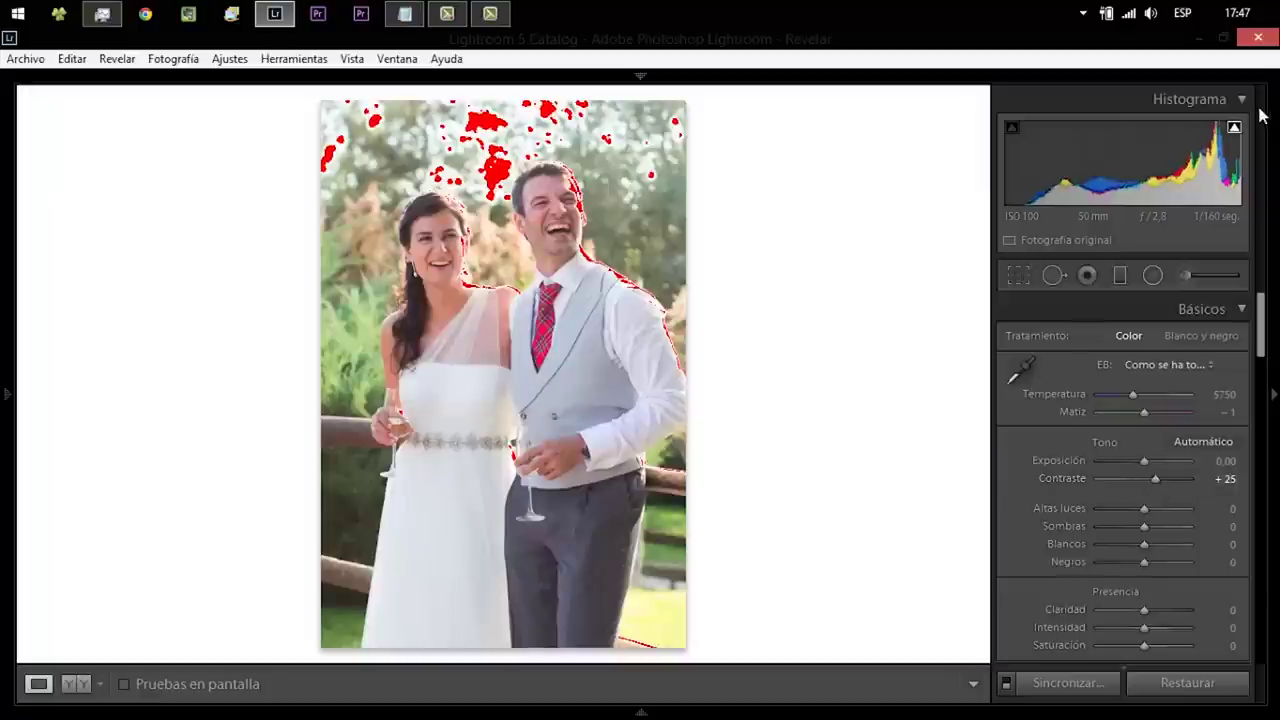
{"action": "left_click", "coordinate": [1236, 130]}
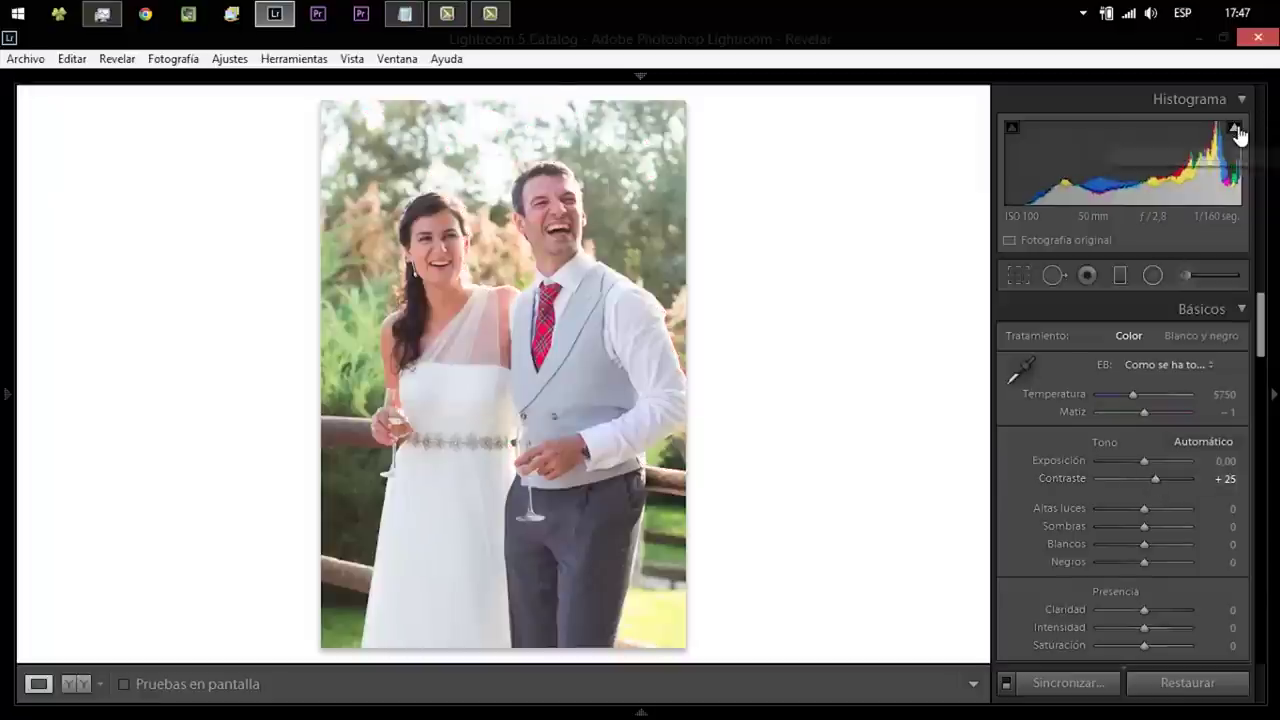
{"action": "left_click", "coordinate": [1236, 130]}
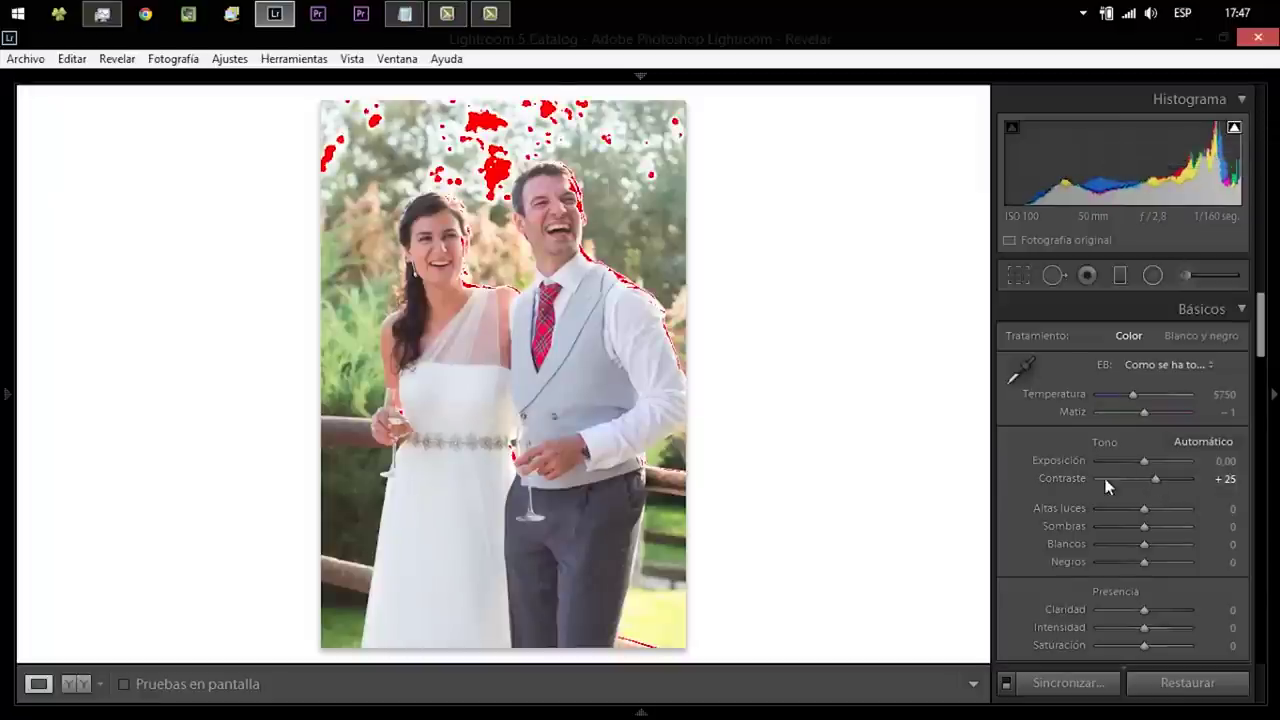
- Lower the tone curve's top point and lift its bottom point slightly to stop highlight clipping
{"action": "left_click_drag", "start_coordinate": [1258, 340], "coordinate": [1258, 375]}
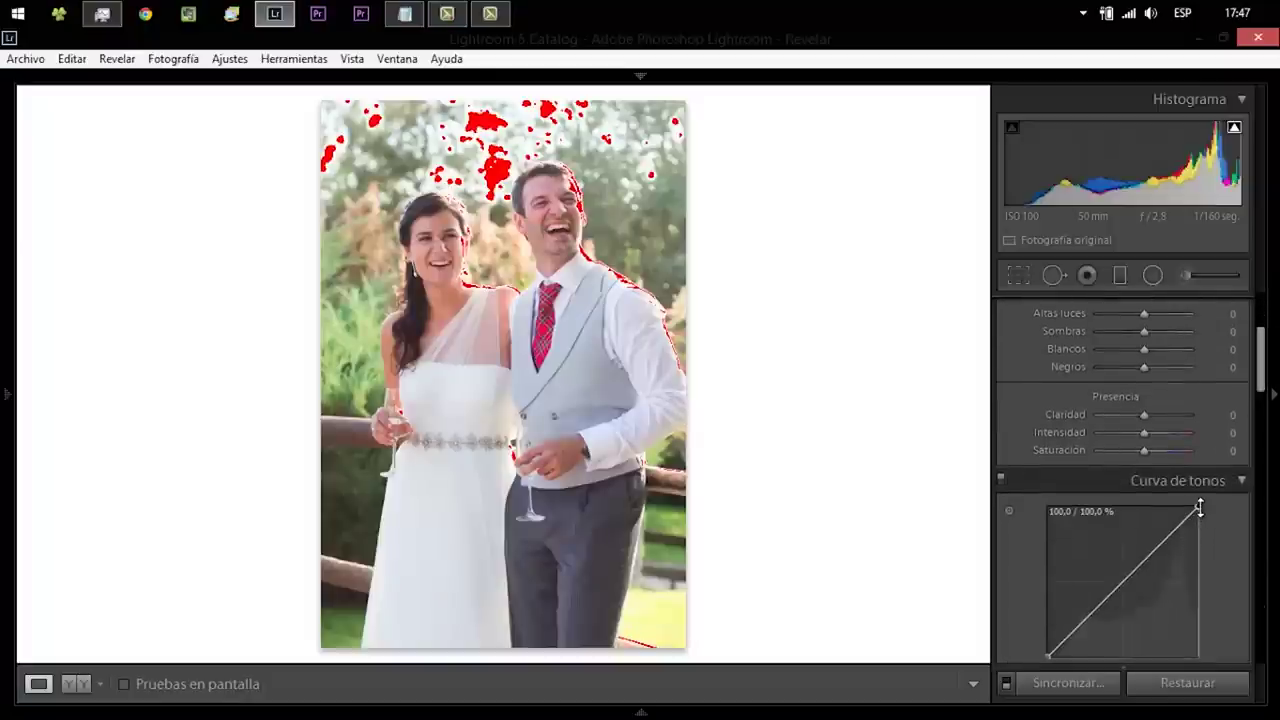
{"action": "left_click_drag", "start_coordinate": [1199, 508], "coordinate": [1203, 512]}
{"action": "left_click_drag", "start_coordinate": [1050, 657], "coordinate": [1045, 655]}
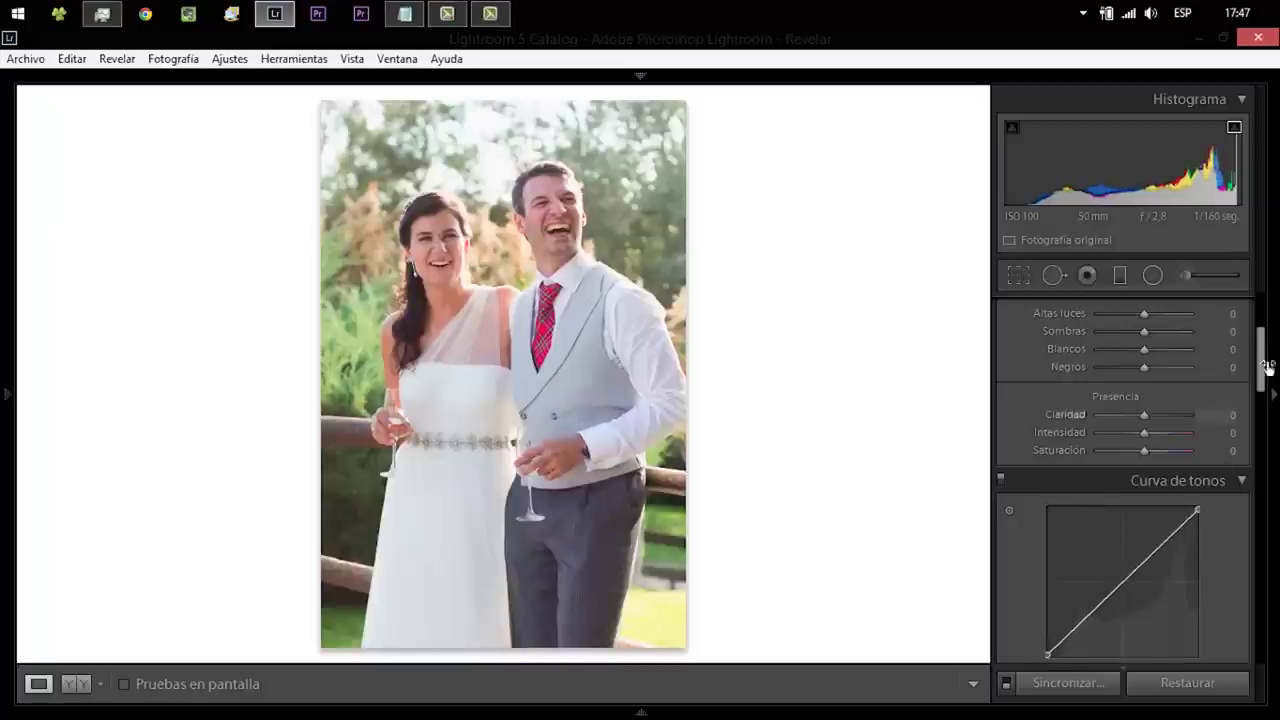
{"action": "left_click_drag", "start_coordinate": [1262, 370], "coordinate": [1262, 337]}
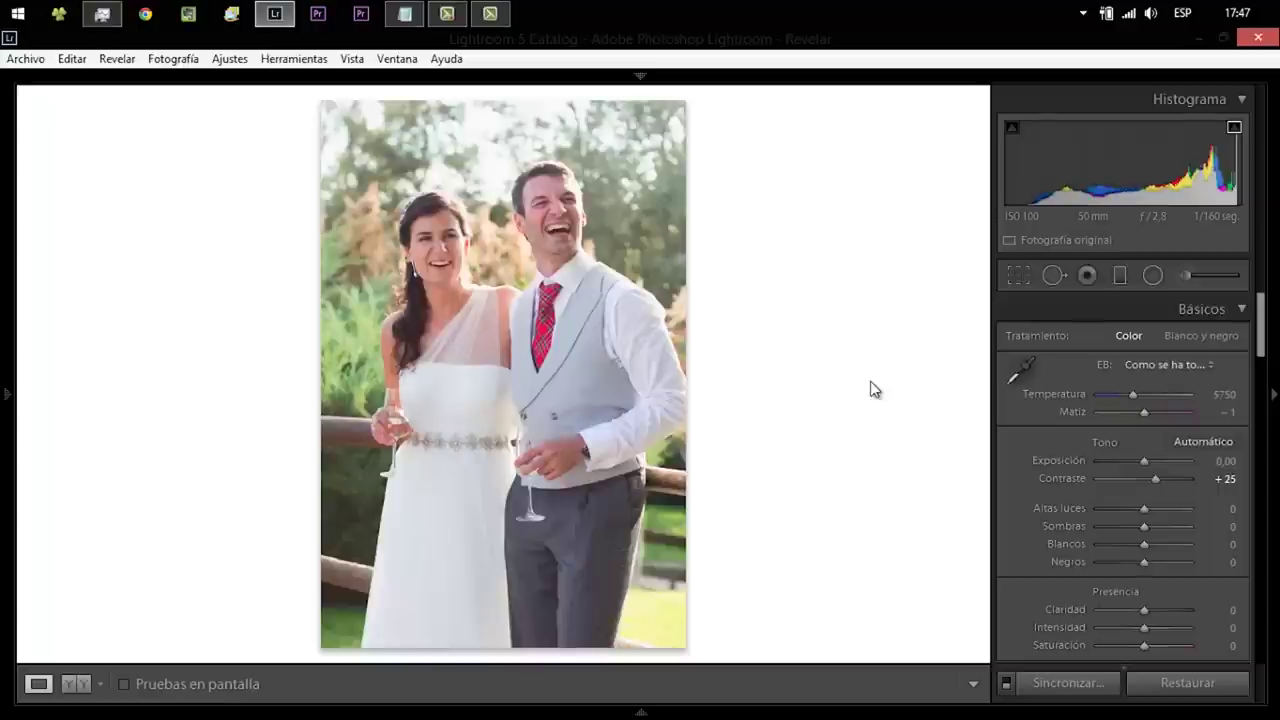
- Set Negros to -31, testing Temperatura at 6000 before returning it to 5750
{"action": "left_click", "coordinate": [1125, 563]}
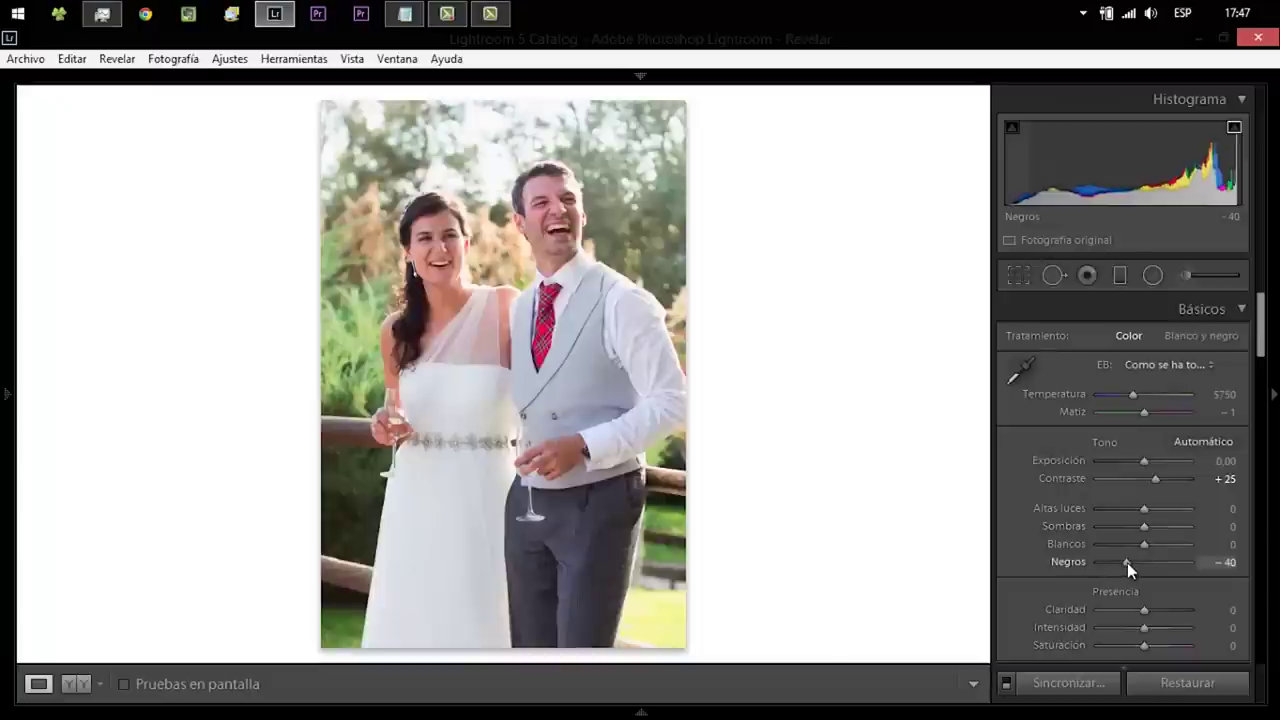
{"action": "left_click_drag", "start_coordinate": [1127, 562], "coordinate": [1132, 562]}
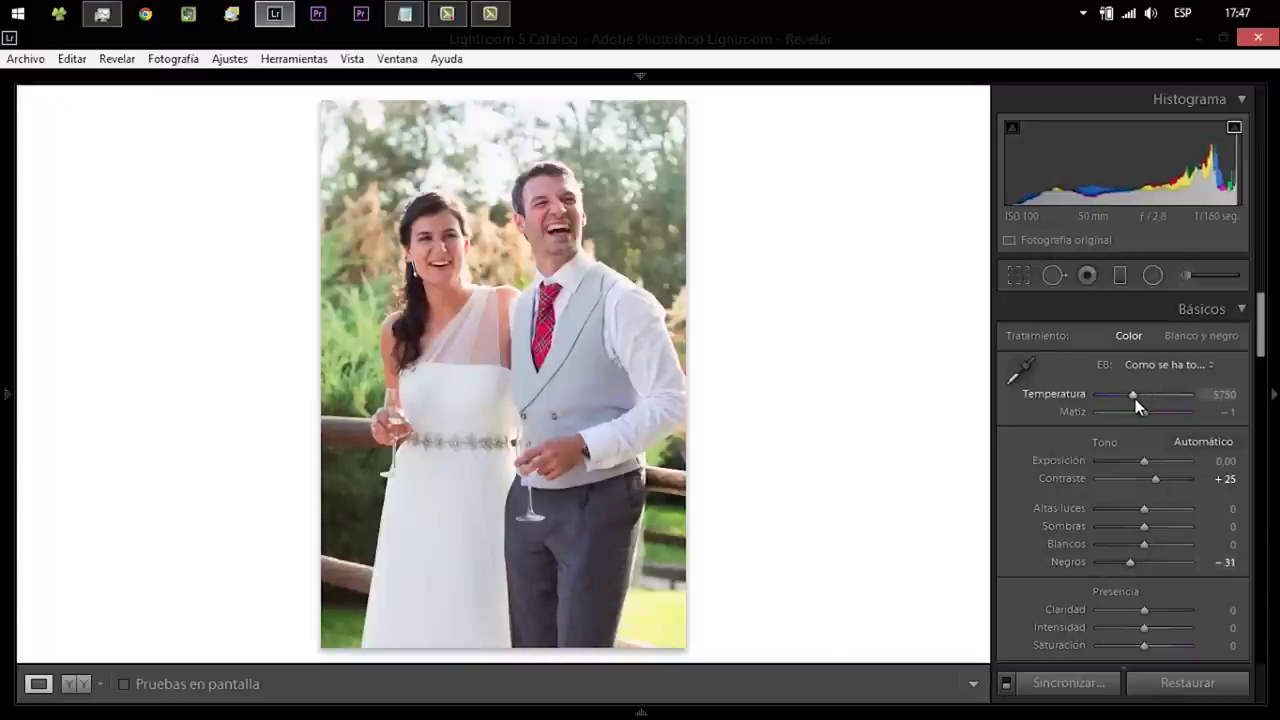
{"action": "left_click_drag", "start_coordinate": [1135, 402], "coordinate": [1137, 403]}
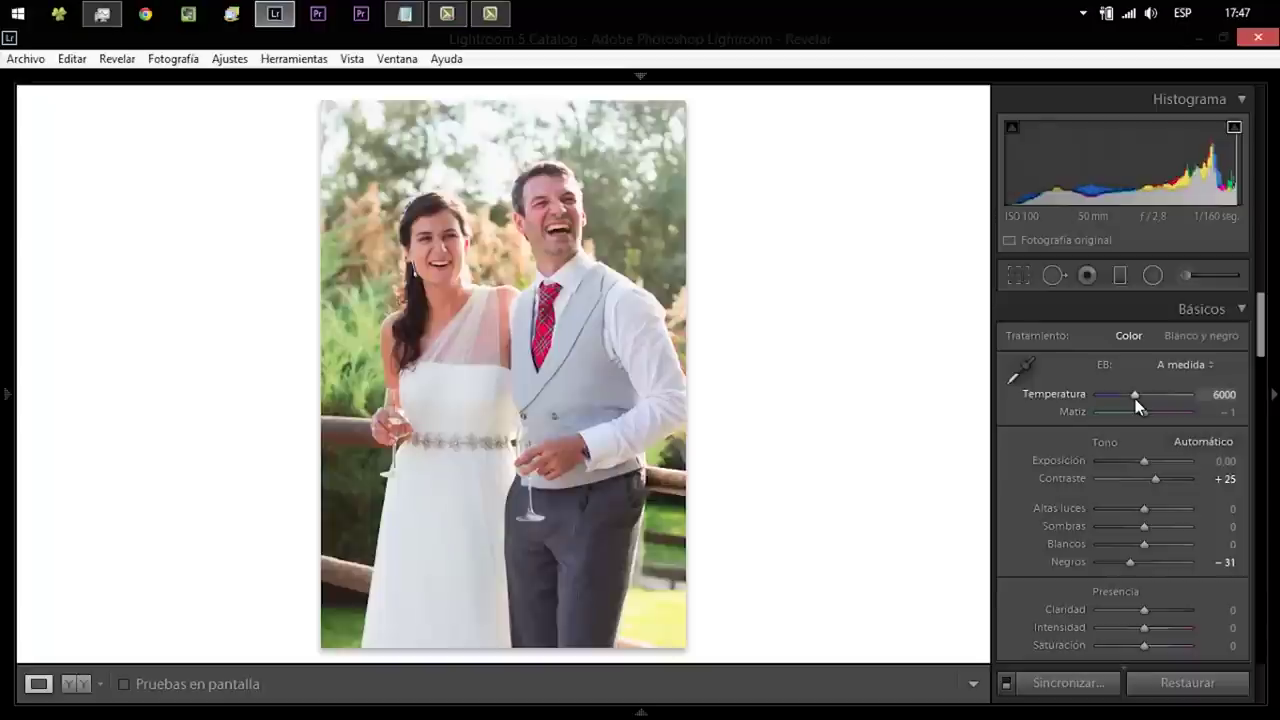
{"action": "left_click_drag", "start_coordinate": [1137, 404], "coordinate": [1135, 403]}
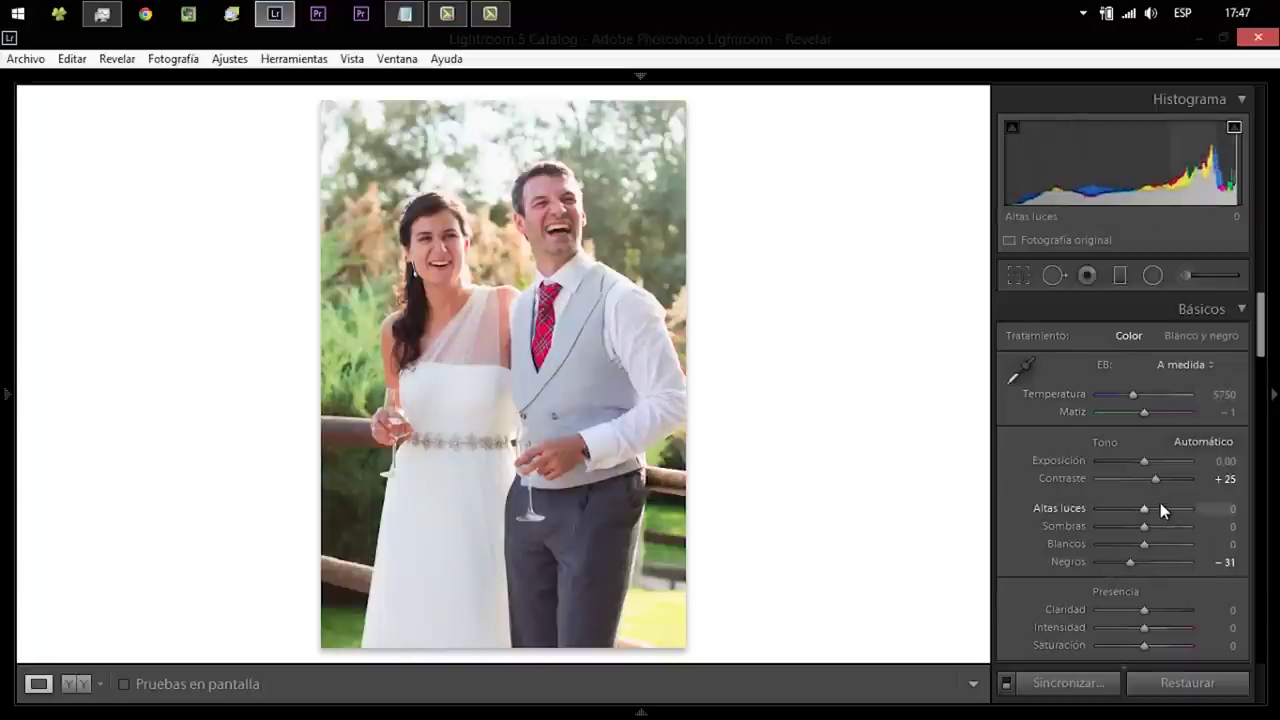
- Set Sombras to +31, Claridad to +10 and Intensidad to +31
{"action": "left_click_drag", "start_coordinate": [1144, 528], "coordinate": [1157, 528]}
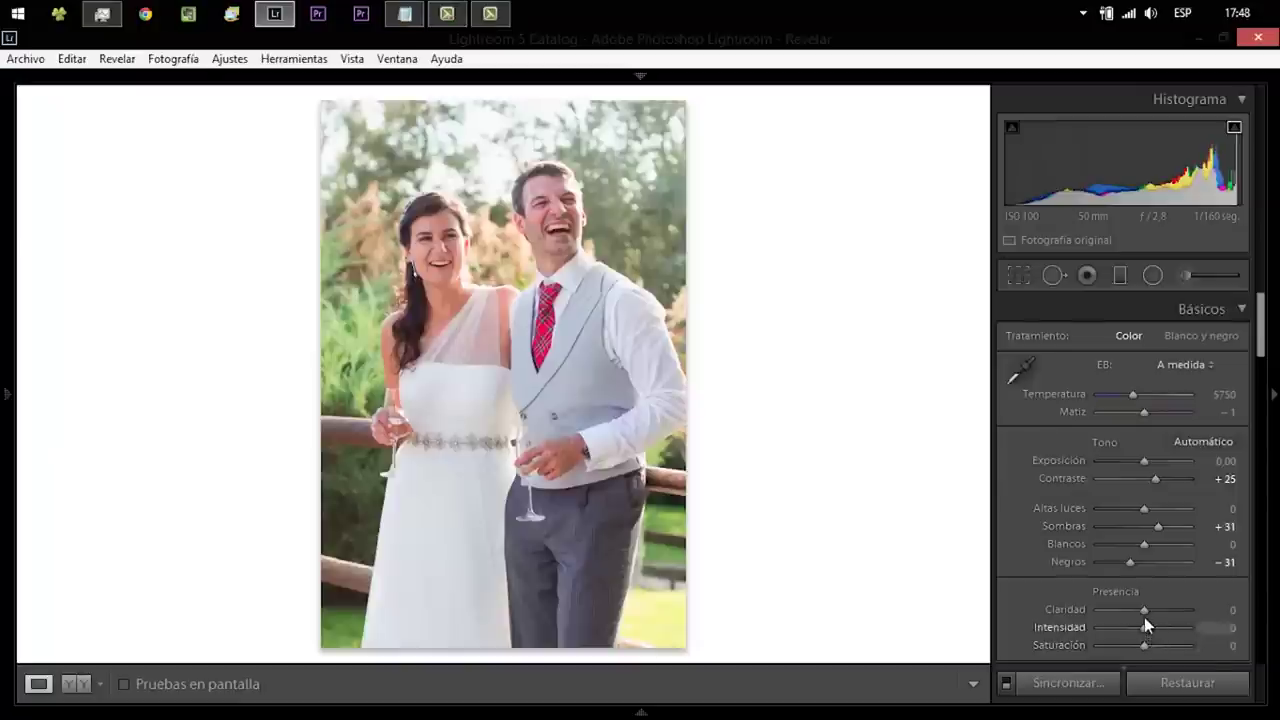
{"action": "left_click_drag", "start_coordinate": [1144, 609], "coordinate": [1148, 613]}
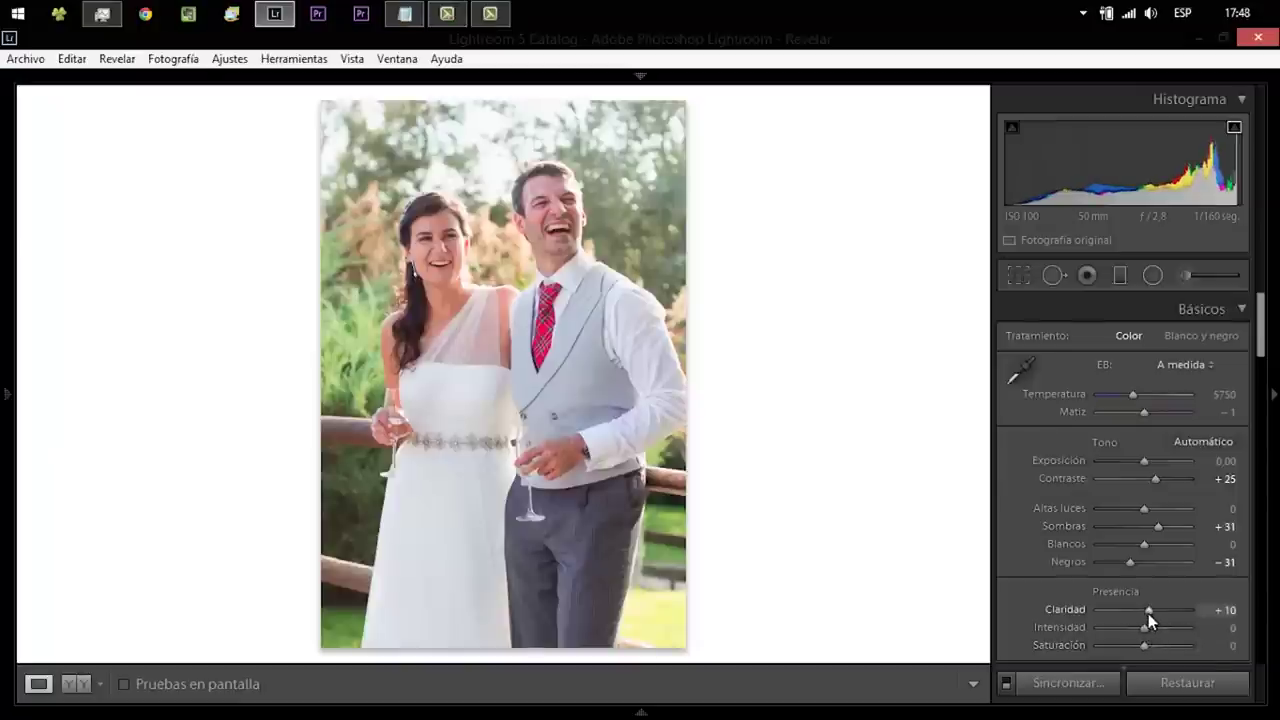
{"action": "mouse_move", "coordinate": [1144, 627]}
{"action": "left_mouse_down"}
{"action": "mouse_move", "coordinate": [1168, 632]}
{"action": "mouse_move", "coordinate": [1156, 637]}
{"action": "left_mouse_up"}
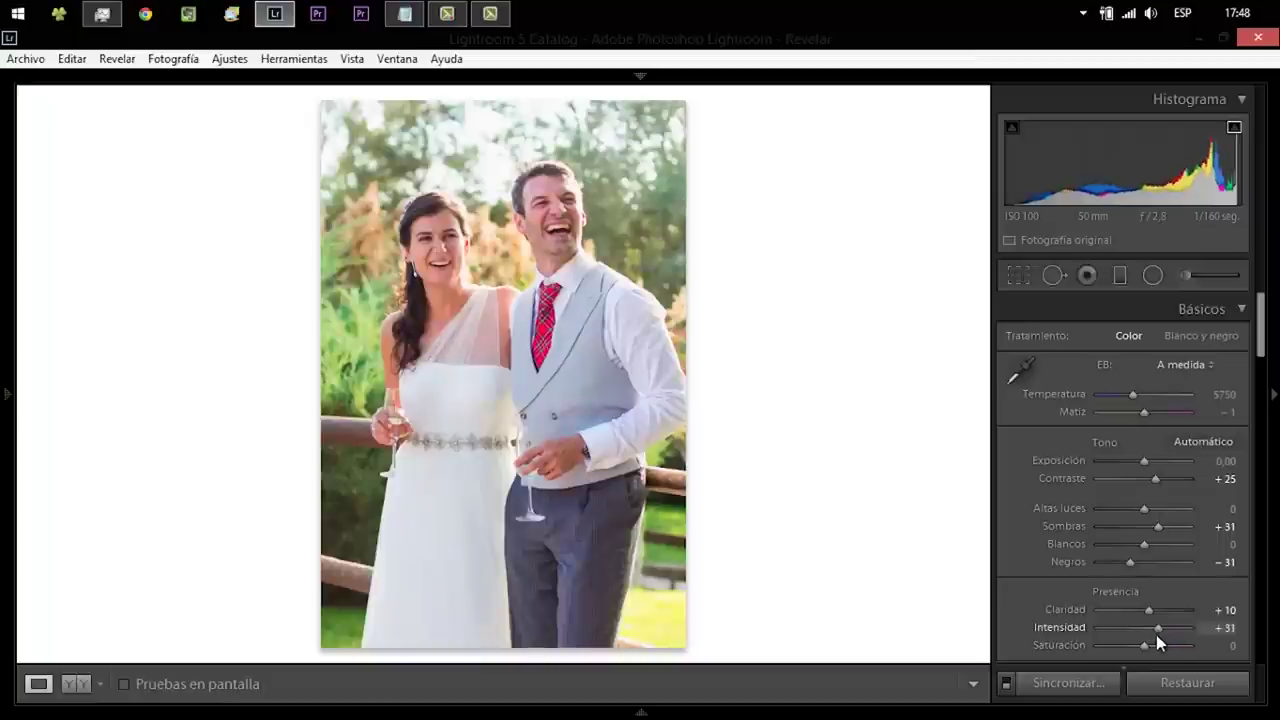
{"action": "left_click_drag", "start_coordinate": [1156, 637], "coordinate": [1160, 633]}
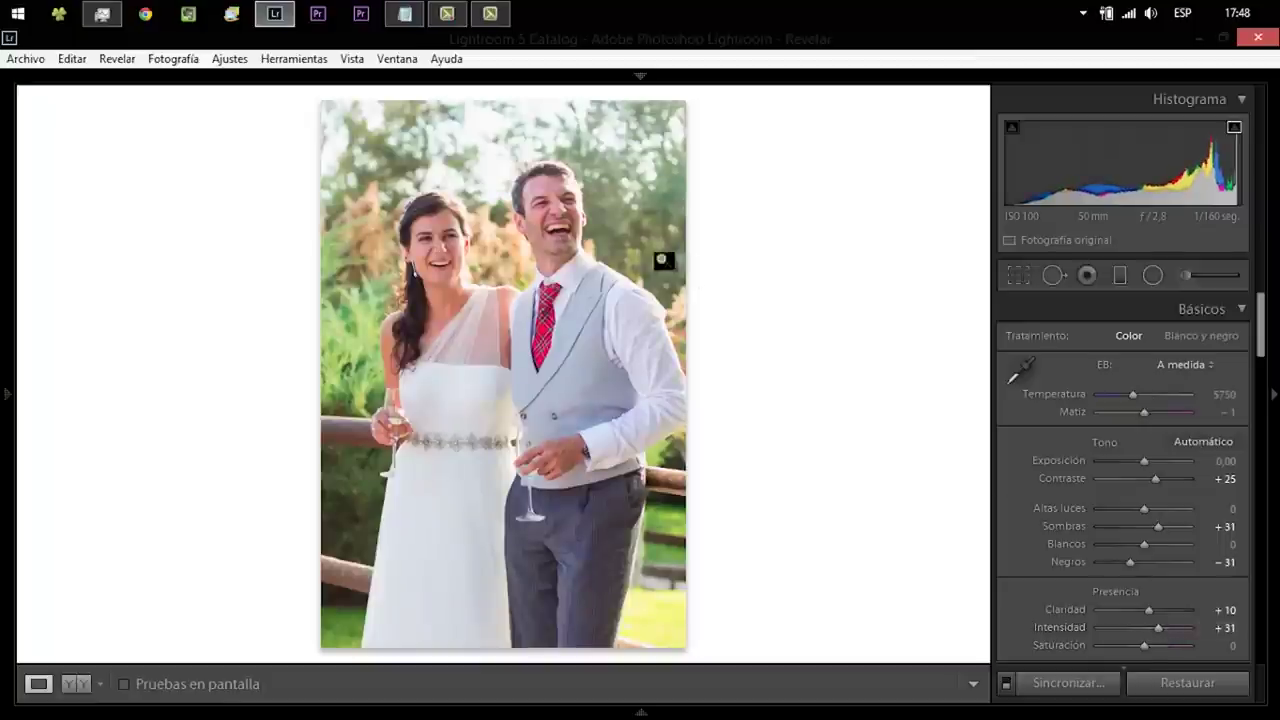
- Inspect the groom's face and tie at 1:1, then bring the HSL Luminancia panel into view
{"action": "left_click", "coordinate": [585, 212]}
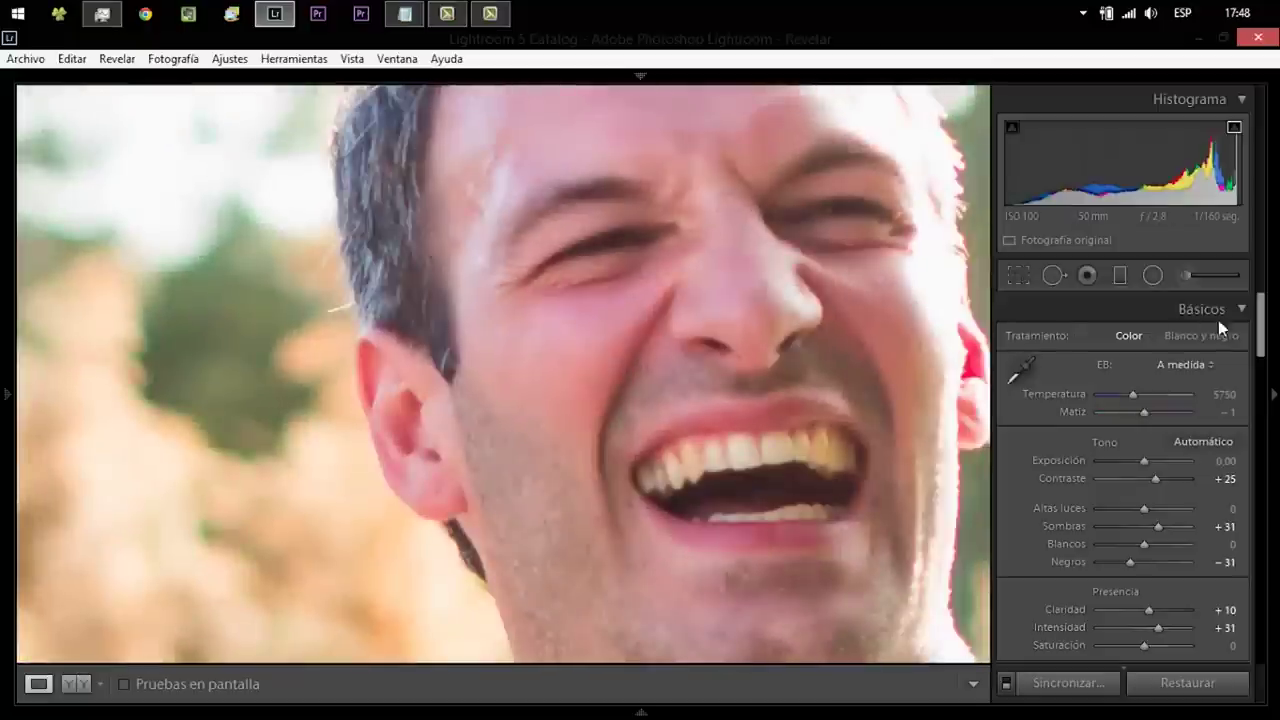
{"action": "key", "text": "z"}
{"action": "left_click_drag", "start_coordinate": [1260, 330], "coordinate": [1257, 447]}
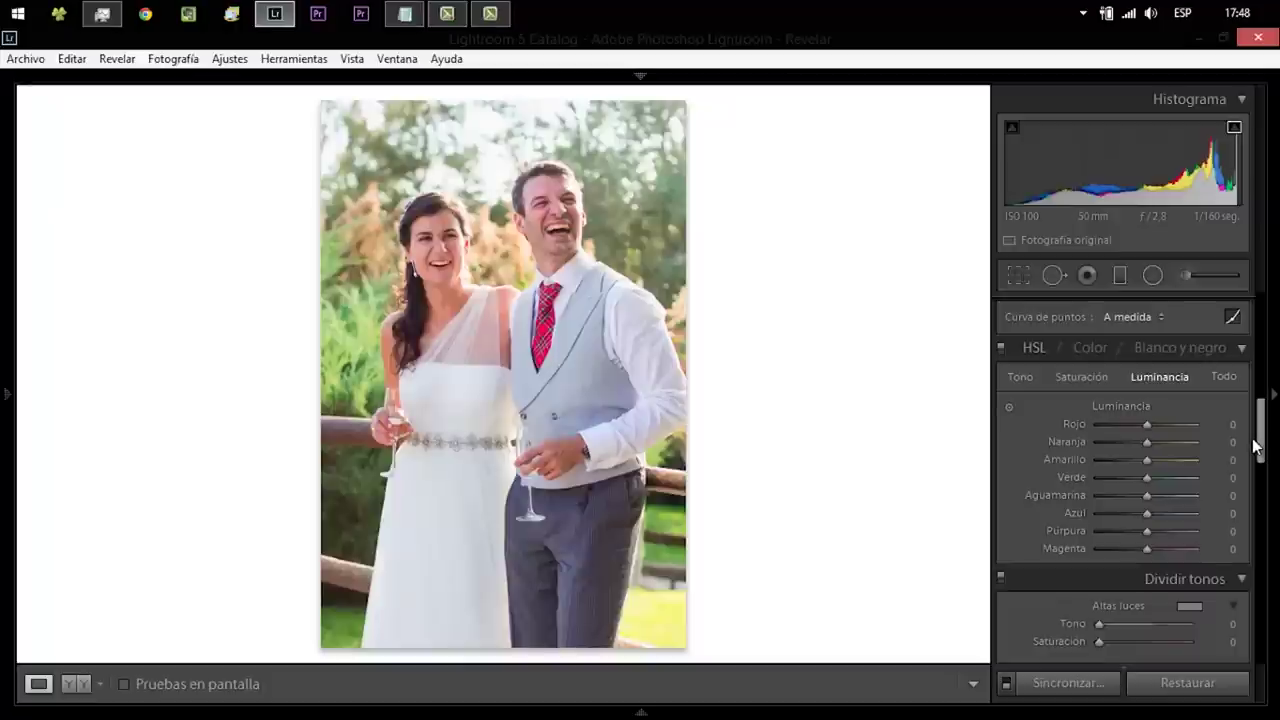
{"action": "left_click", "coordinate": [539, 306]}
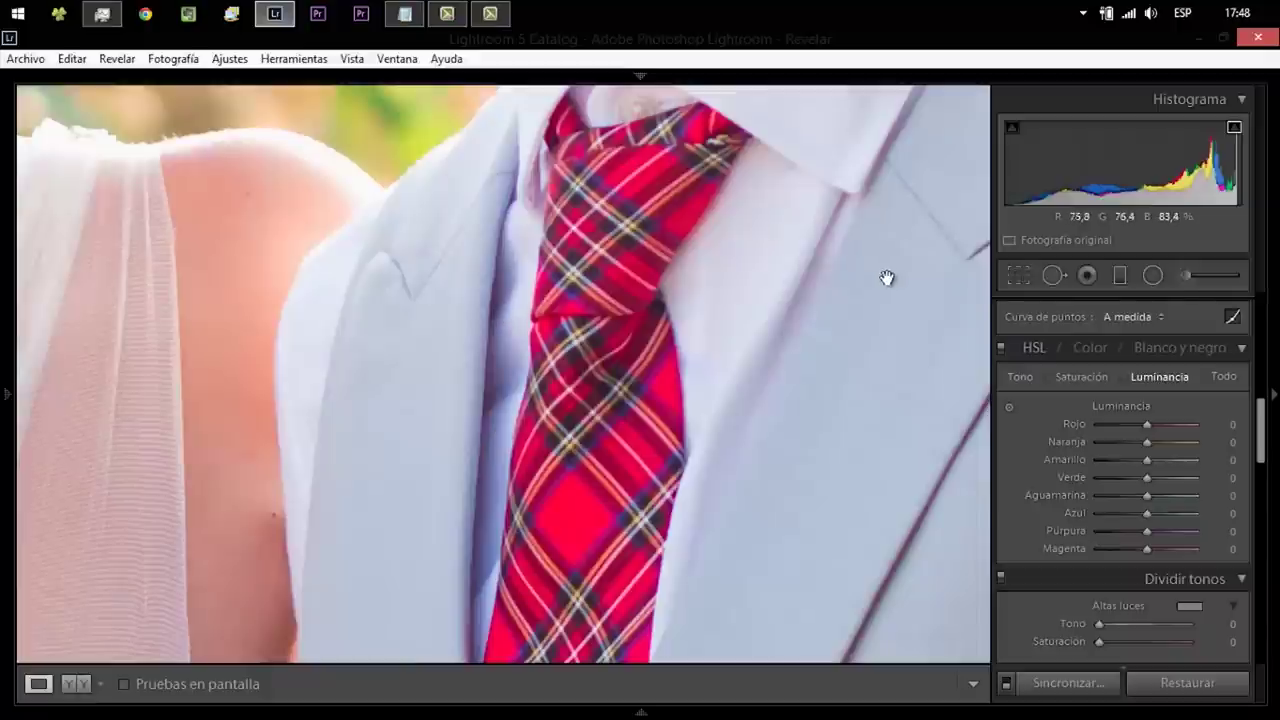
{"action": "left_click", "coordinate": [794, 286]}
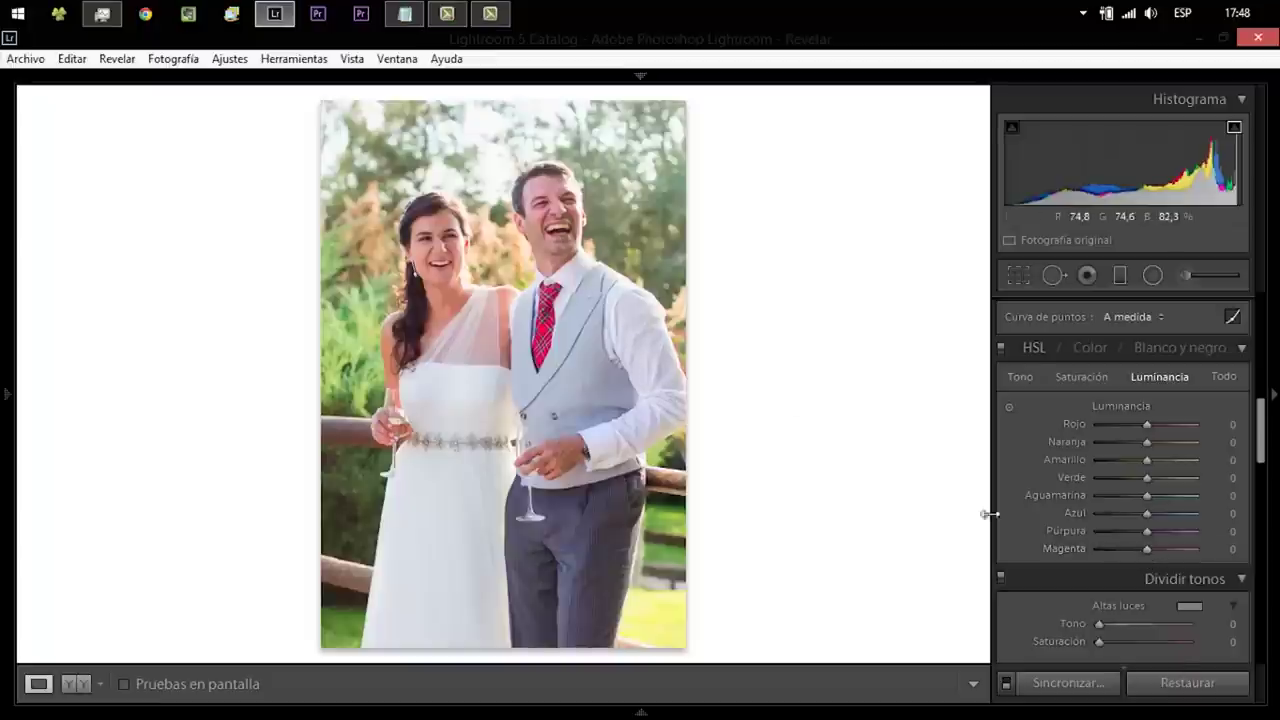
- Set HSL luminance Magenta to +10 and Púrpura to +8 after testing and resetting Magenta
{"action": "left_click", "coordinate": [1123, 550]}
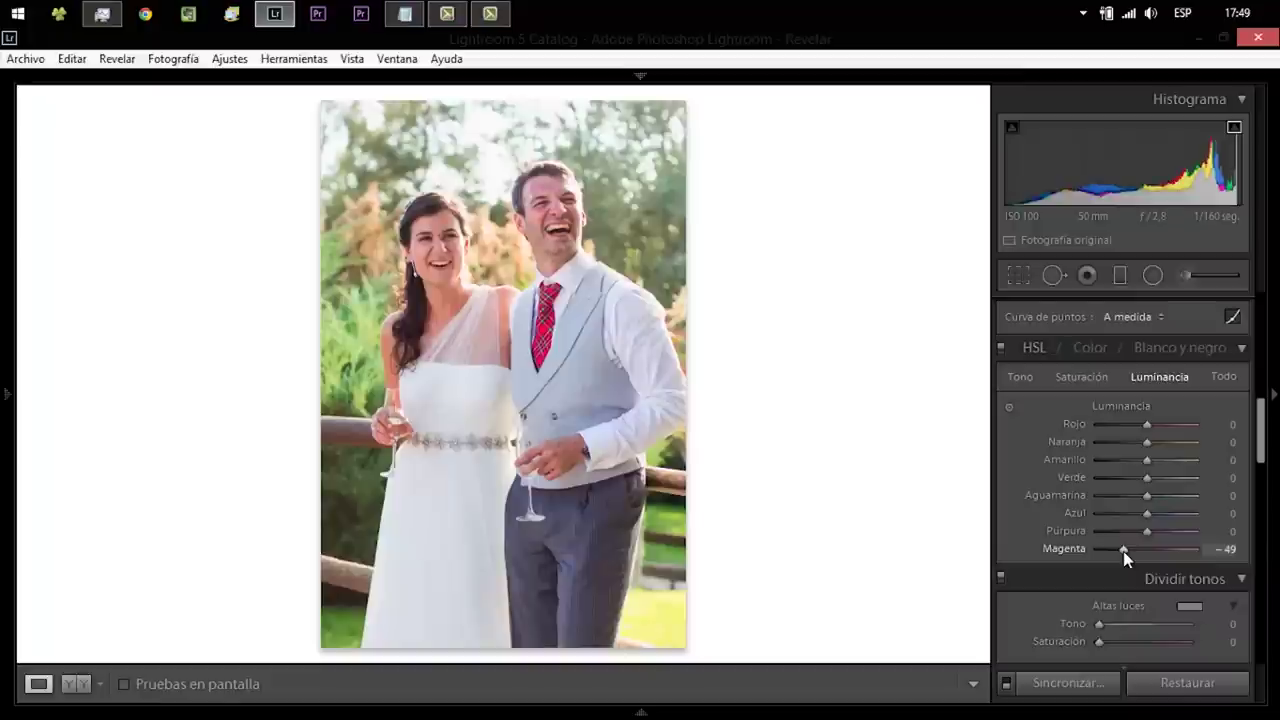
{"action": "double_click", "coordinate": [1123, 550]}
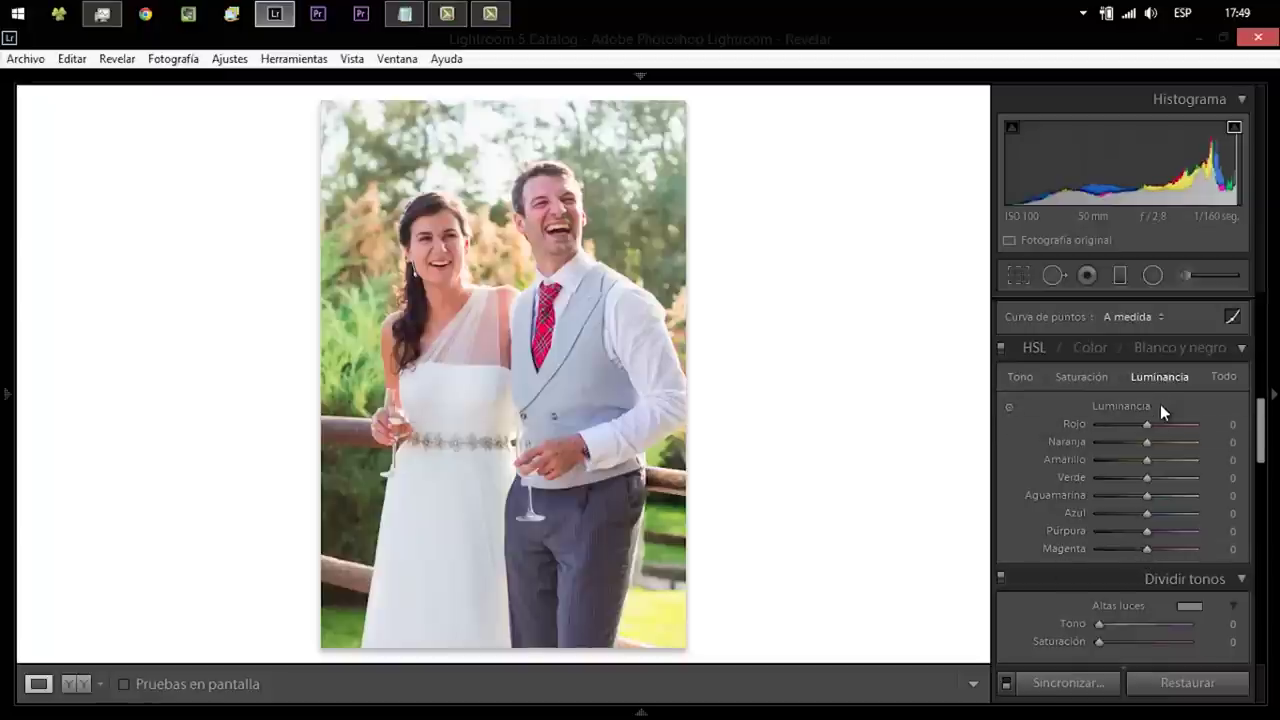
{"action": "left_click_drag", "start_coordinate": [1147, 549], "coordinate": [1153, 549]}
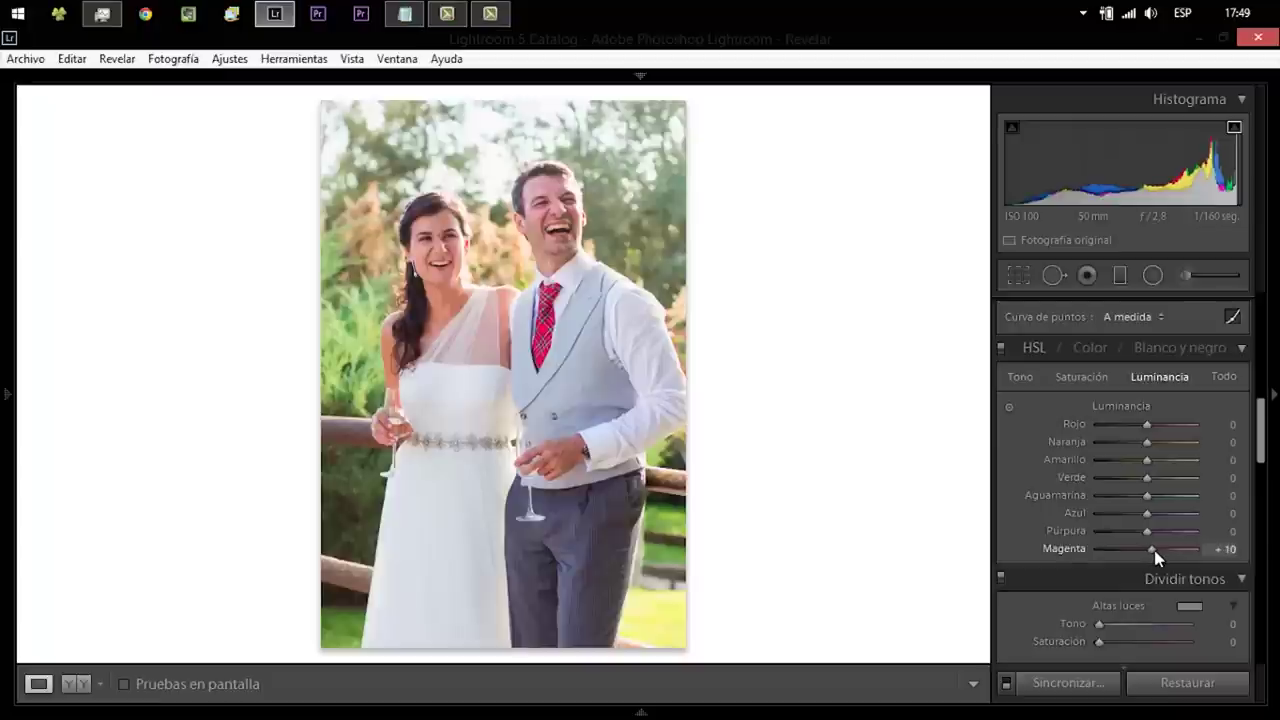
{"action": "left_click_drag", "start_coordinate": [1146, 531], "coordinate": [1152, 513]}
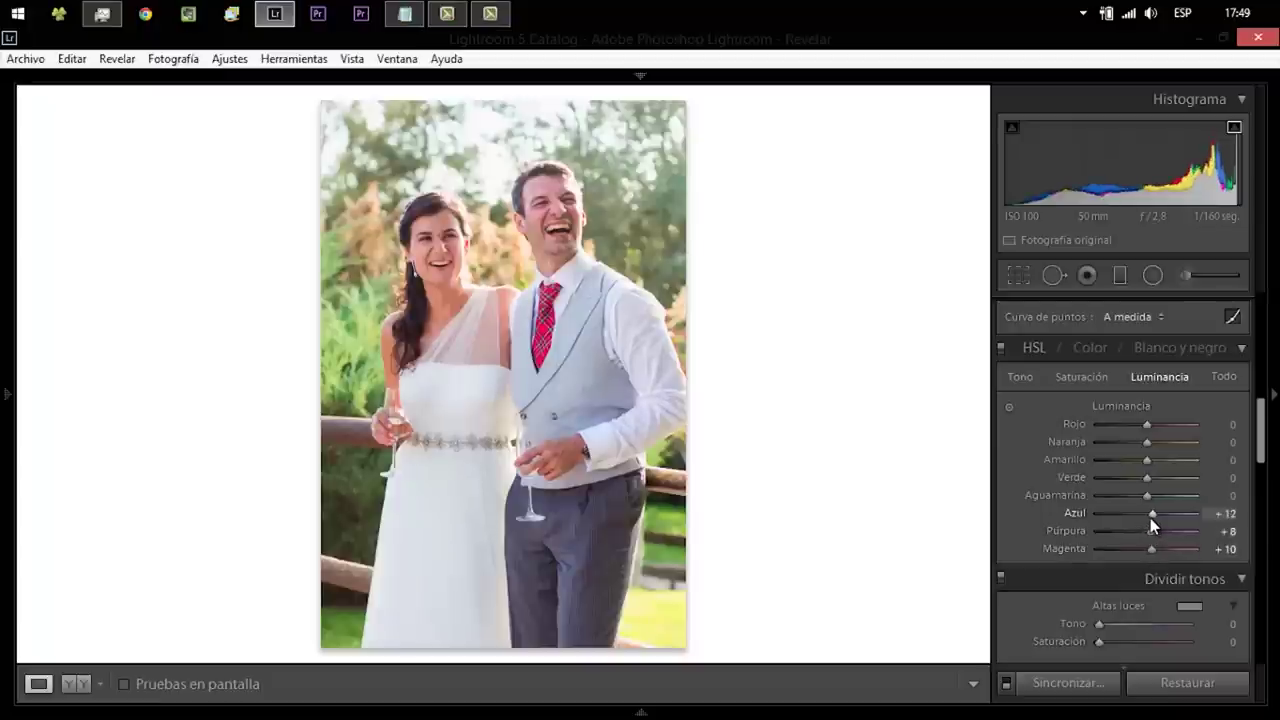
- Lower HSL saturation for Magenta and Púrpura to -37 and Azul to -27, comparing with HSL off
{"action": "left_click", "coordinate": [1090, 381]}
{"action": "mouse_move", "coordinate": [1151, 556]}
{"action": "left_mouse_down"}
{"action": "mouse_move", "coordinate": [1121, 555]}
{"action": "mouse_move", "coordinate": [1128, 530]}
{"action": "left_mouse_up"}
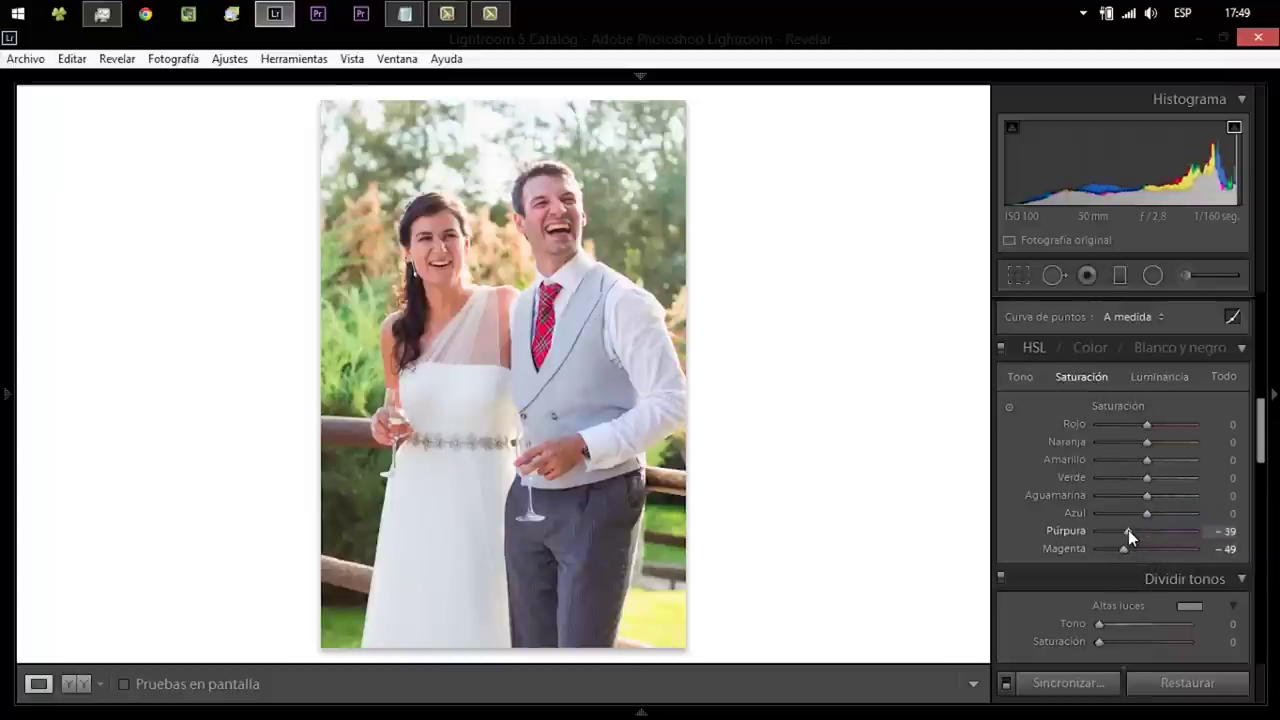
{"action": "left_click", "coordinate": [1134, 514]}
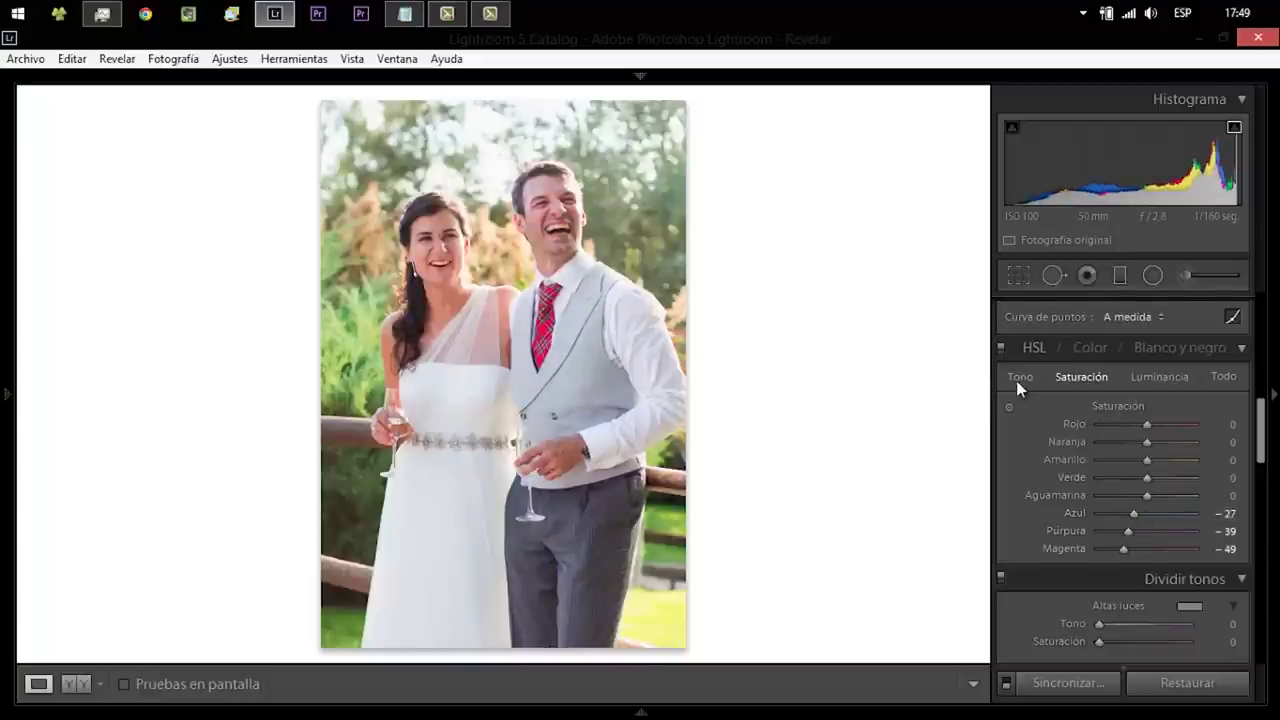
{"action": "left_click", "coordinate": [1001, 350]}
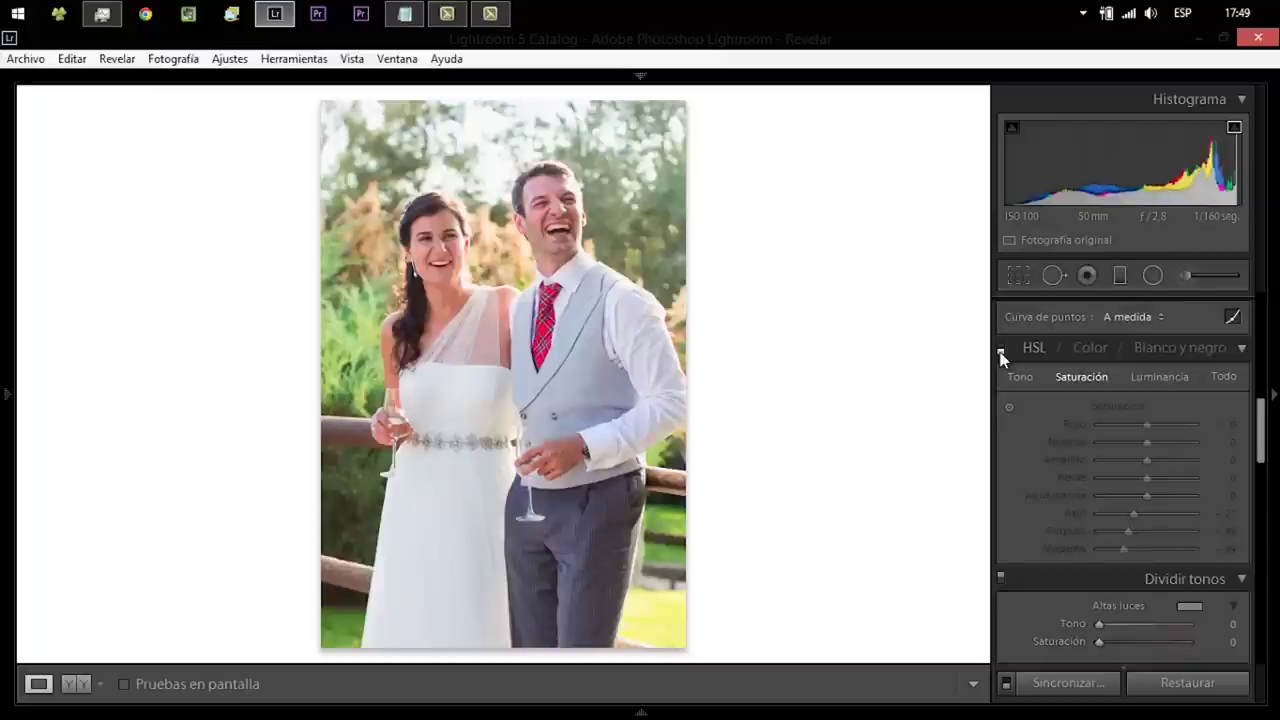
{"action": "left_click", "coordinate": [1001, 350]}
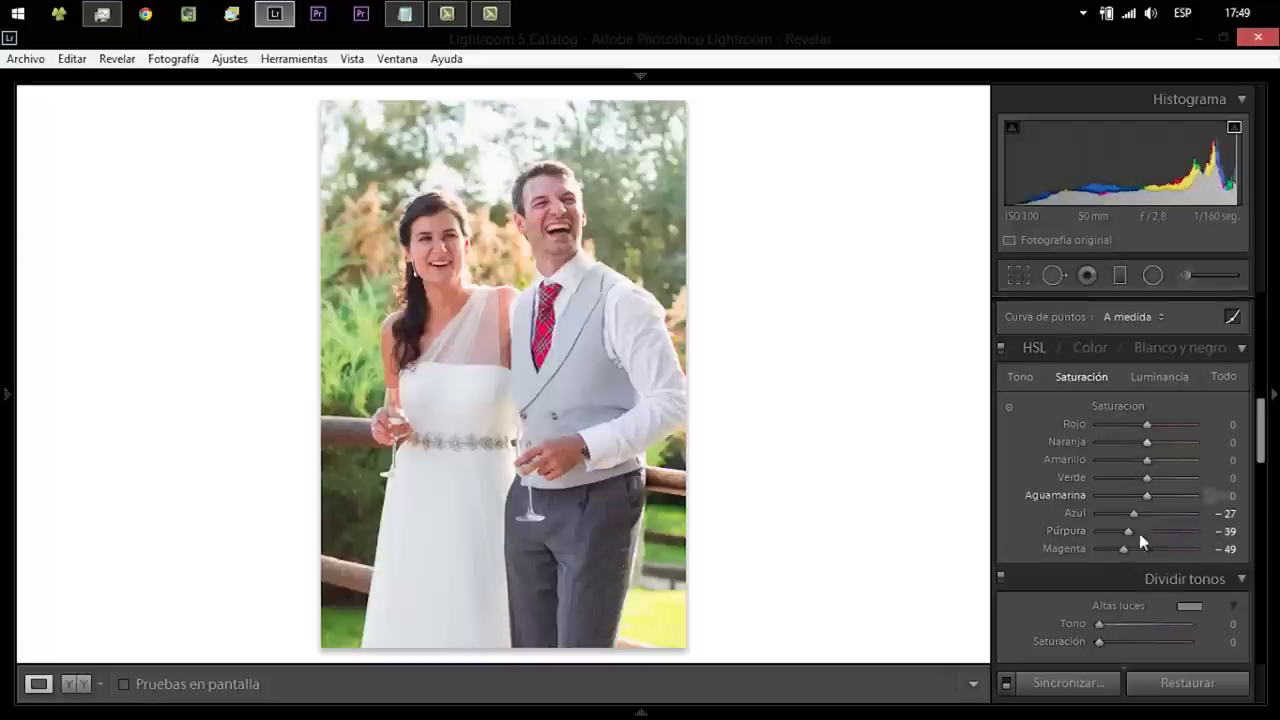
{"action": "left_click_drag", "start_coordinate": [1124, 549], "coordinate": [1129, 535]}
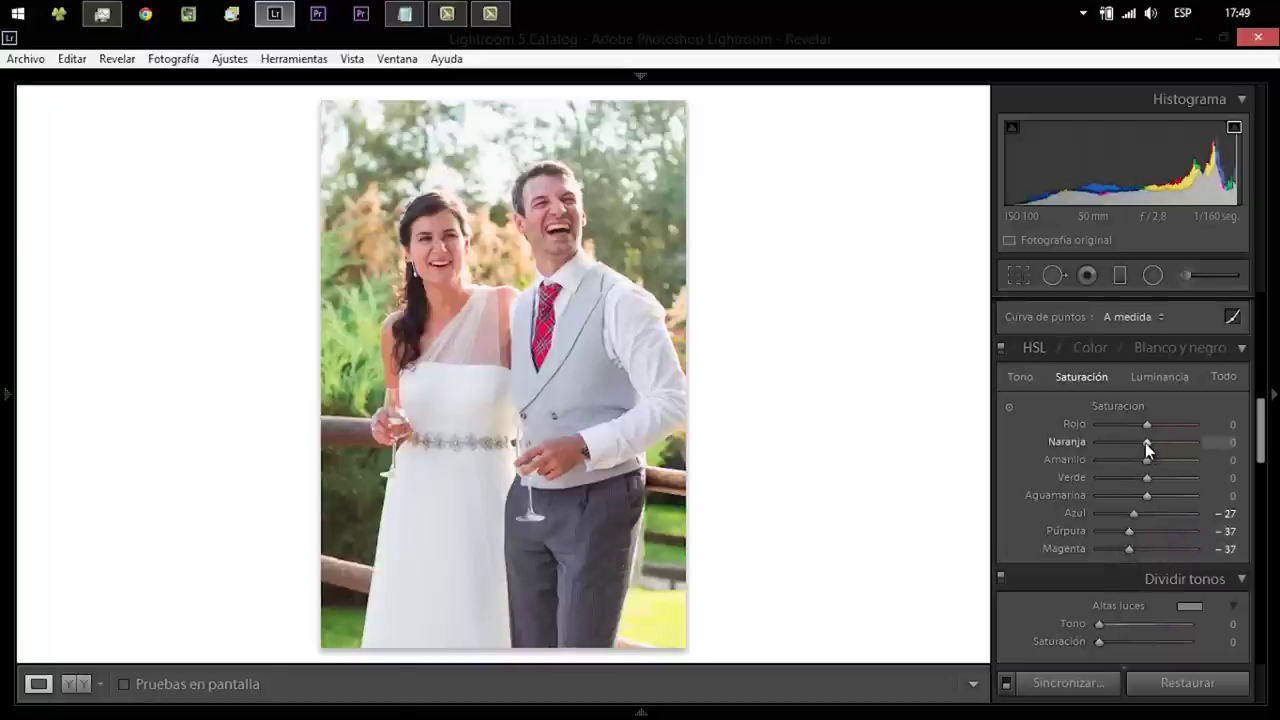
- Set Naranja saturation to -16 and warm Temperatura to 6000
{"action": "left_click_drag", "start_coordinate": [1144, 442], "coordinate": [1067, 449]}
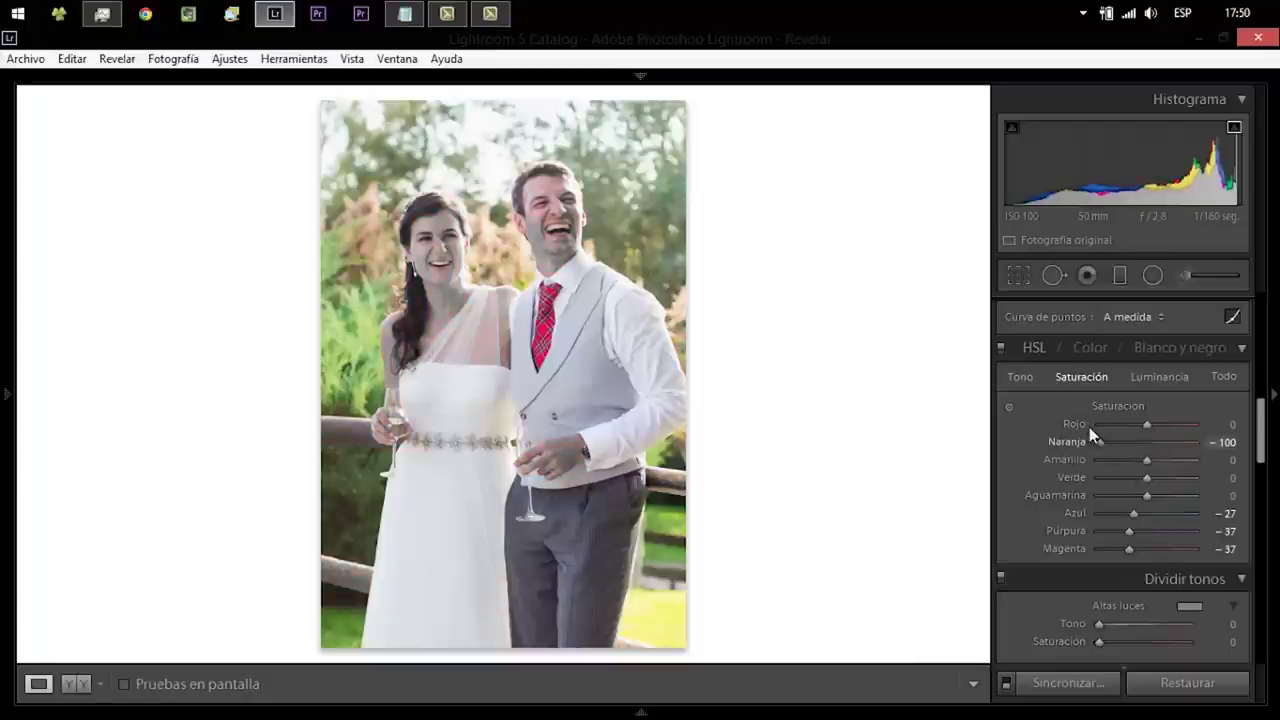
{"action": "double_click", "coordinate": [1099, 442]}
{"action": "left_click_drag", "start_coordinate": [1144, 442], "coordinate": [1137, 444]}
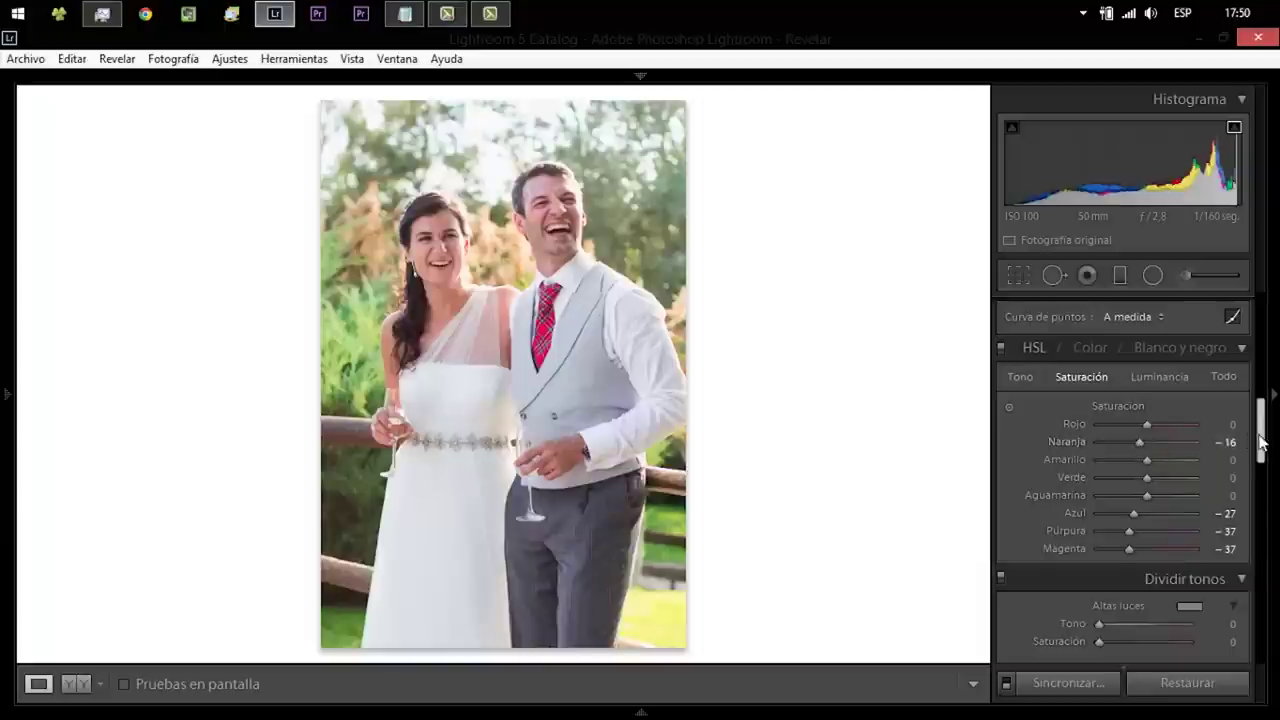
{"action": "left_click_drag", "start_coordinate": [1261, 443], "coordinate": [1261, 338]}
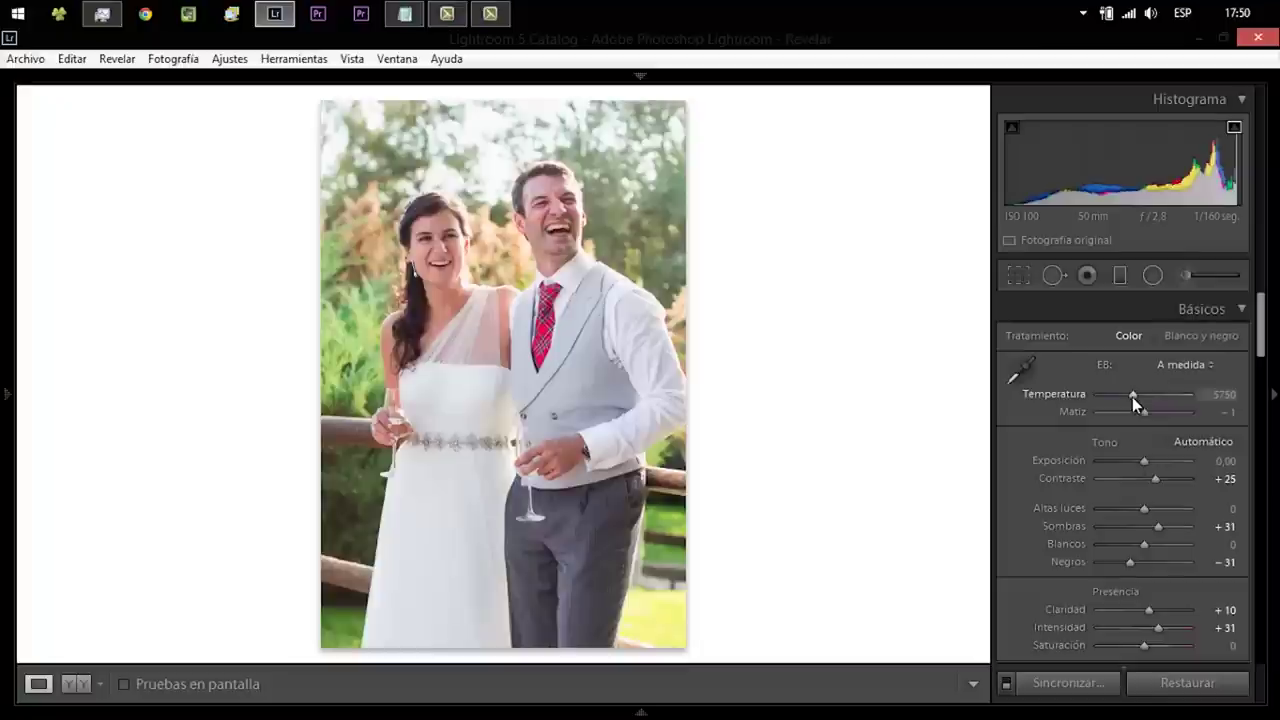
{"action": "left_click_drag", "start_coordinate": [1132, 397], "coordinate": [1134, 397]}
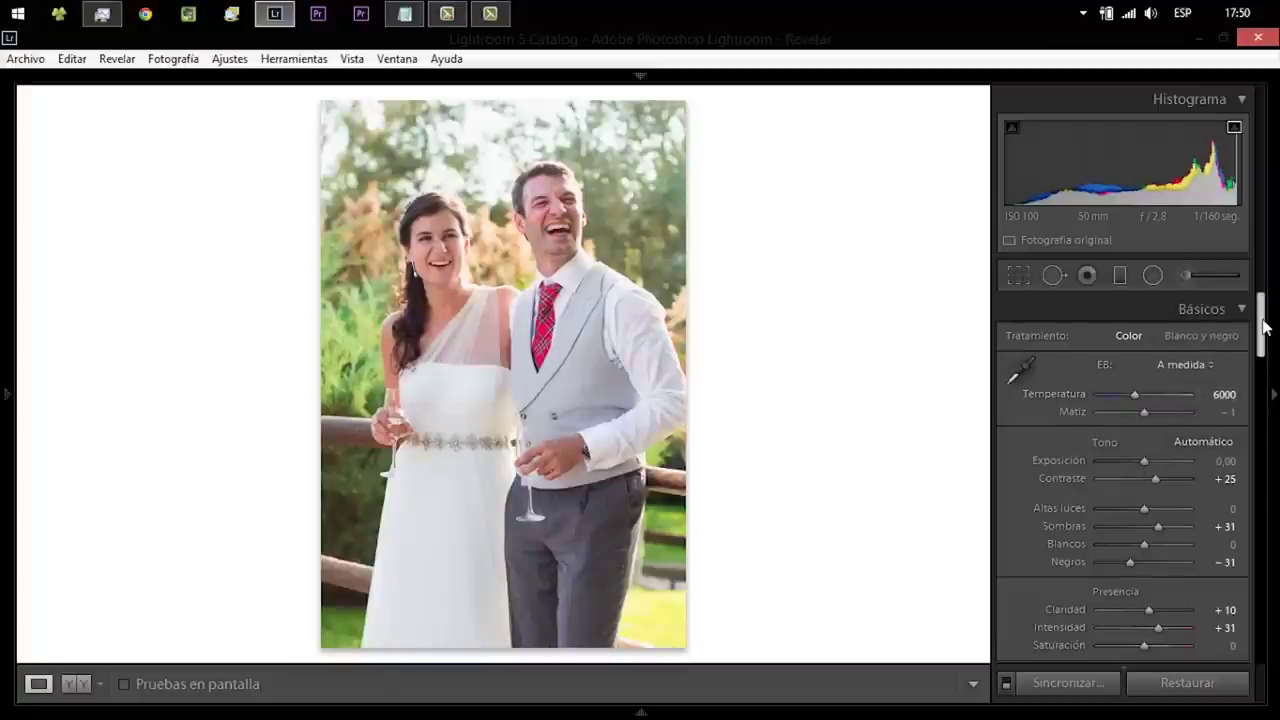
- Aim the Detalle panel's close-up preview at the groom's eye
{"action": "left_click_drag", "start_coordinate": [1263, 325], "coordinate": [1263, 466]}
{"action": "scroll", "coordinate": [1277, 466], "scroll_direction": "down", "scroll_amount": 5}
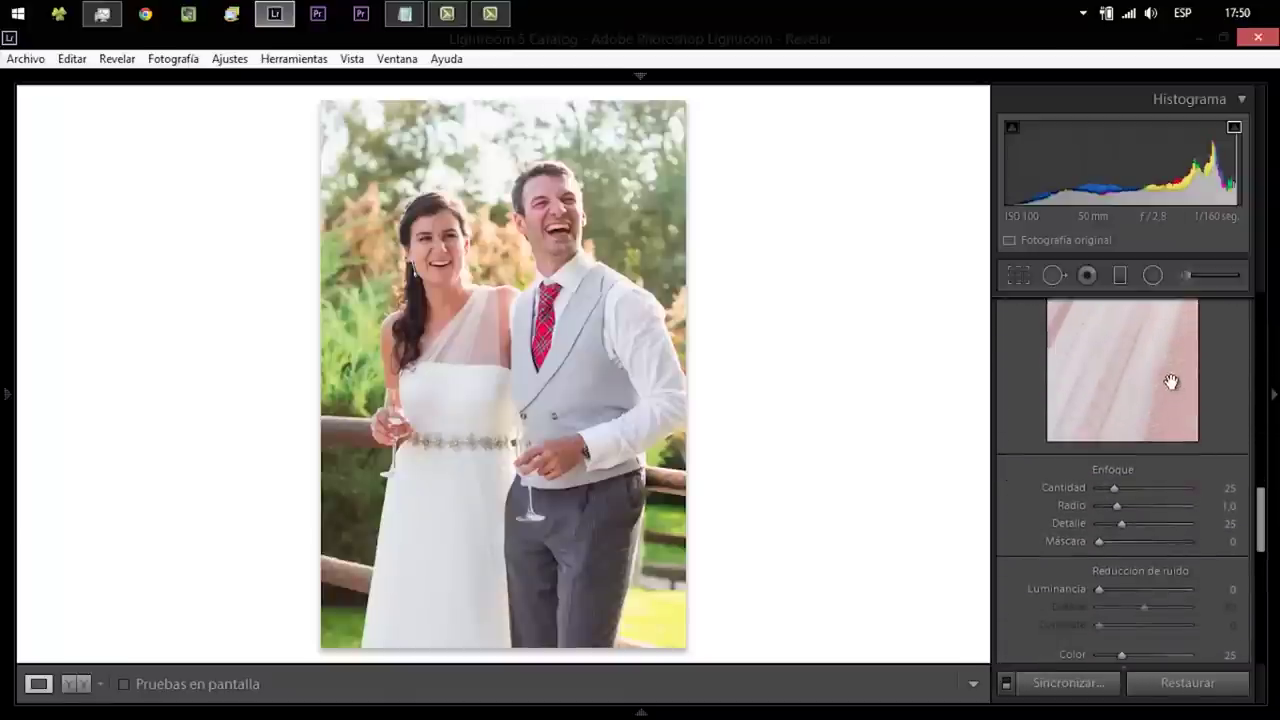
{"action": "left_click", "coordinate": [1171, 382]}
{"action": "left_click", "coordinate": [1104, 348]}
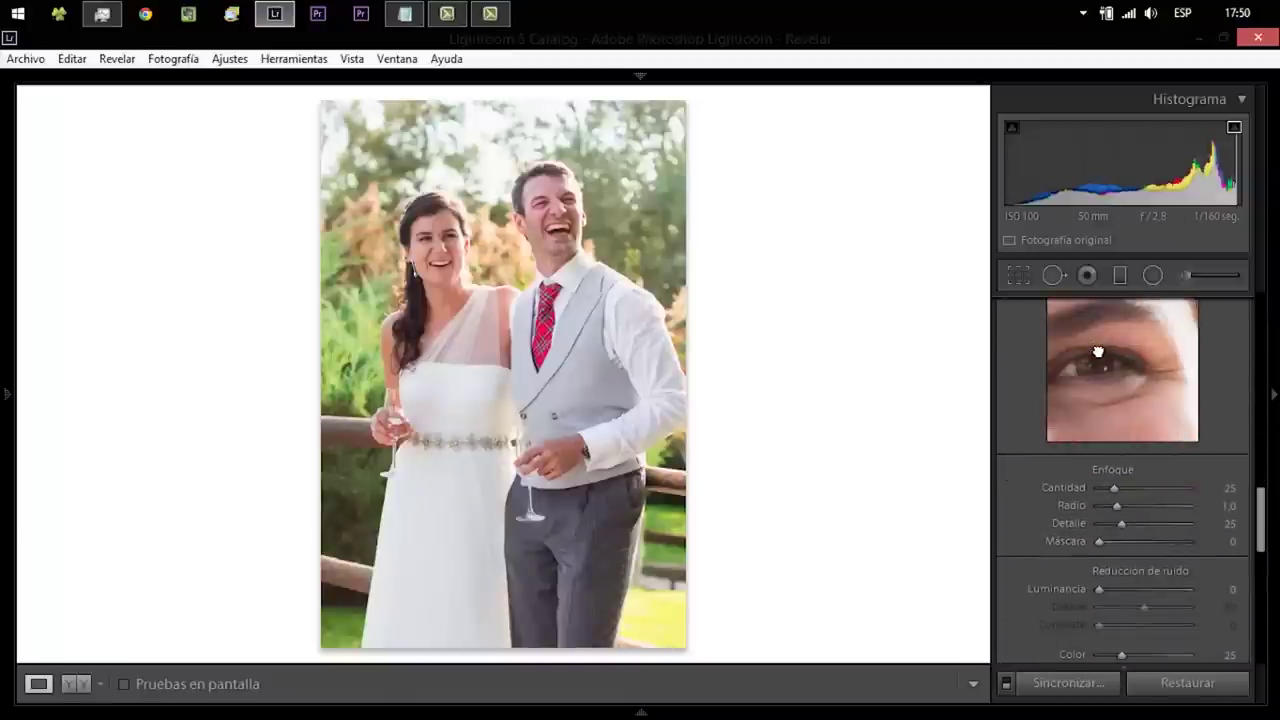
{"action": "left_click_drag", "start_coordinate": [1098, 352], "coordinate": [1150, 350]}
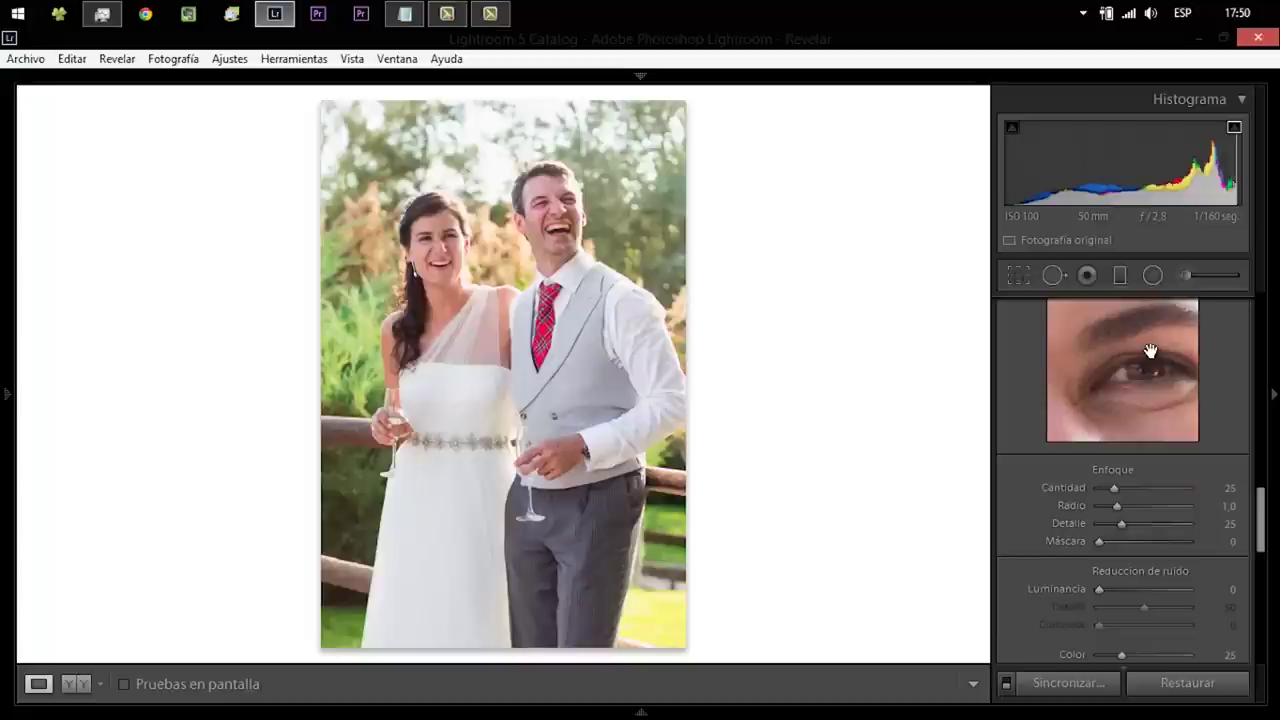
- Set sharpening amount to about 69, radius 1,4 and detail 68
{"action": "left_click", "coordinate": [1144, 487]}
{"action": "left_click", "coordinate": [1132, 506]}
{"action": "left_click_drag", "start_coordinate": [1148, 522], "coordinate": [1160, 525]}
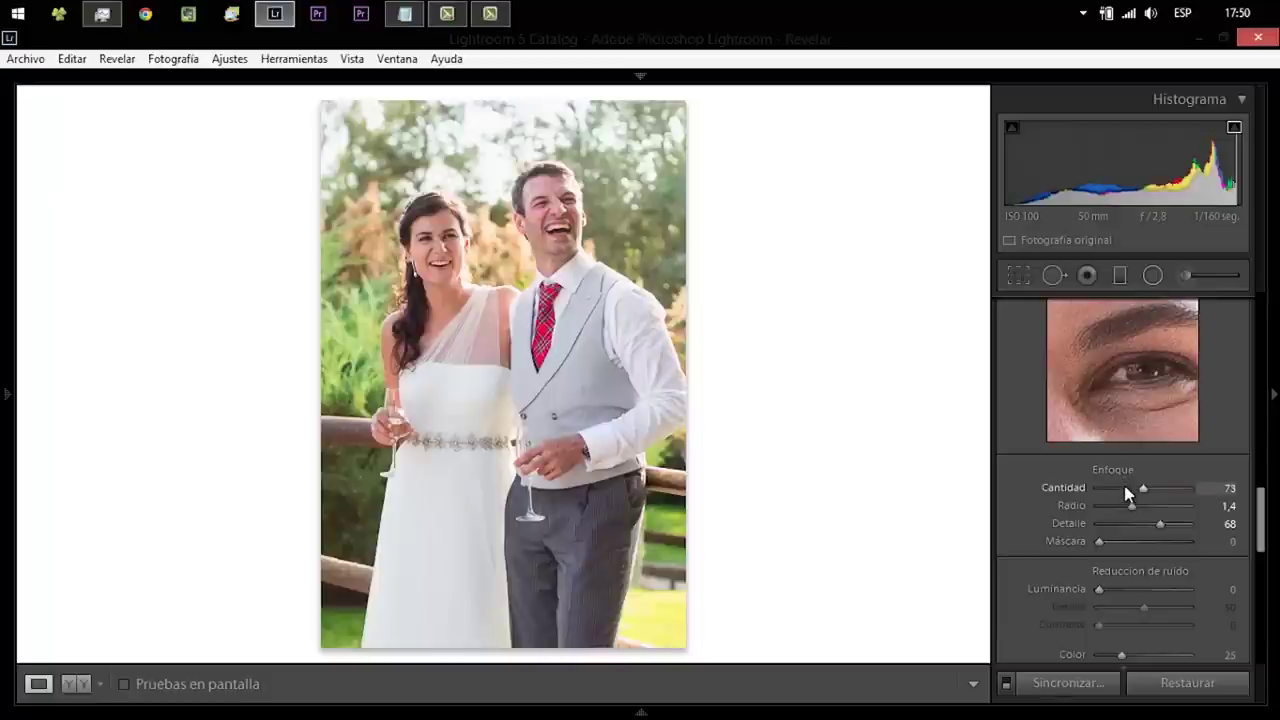
{"action": "left_click", "coordinate": [1125, 488]}
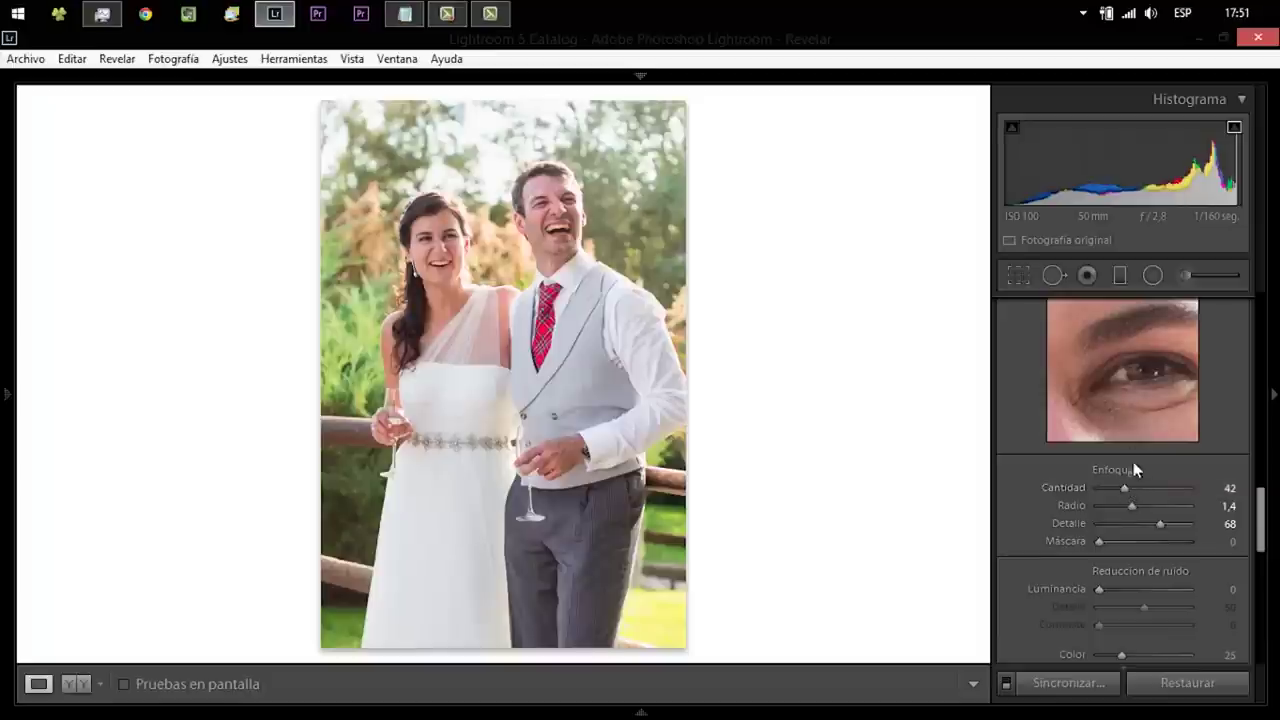
{"action": "left_click_drag", "start_coordinate": [1124, 488], "coordinate": [1138, 489]}
{"action": "left_click_drag", "start_coordinate": [1263, 513], "coordinate": [1262, 565]}
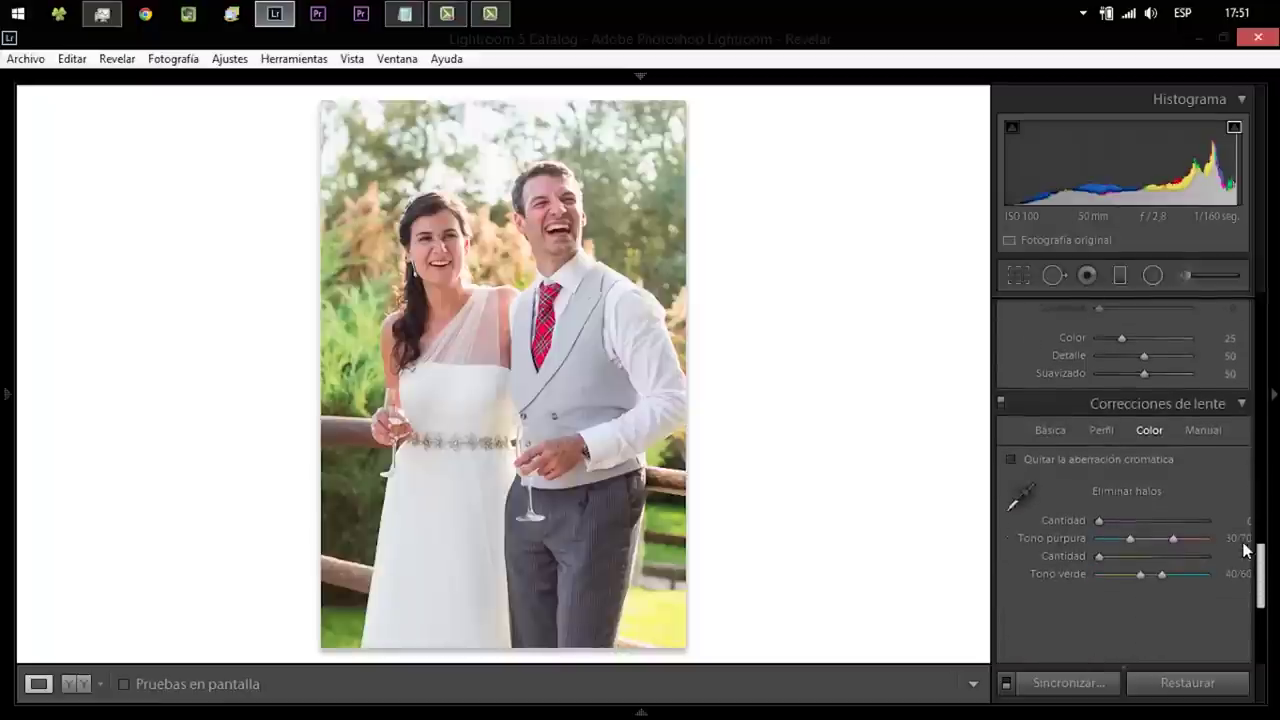
- Enable lens profile corrections using the Canon EF 50mm f/1,4 USM profile
{"action": "left_click", "coordinate": [1104, 431]}
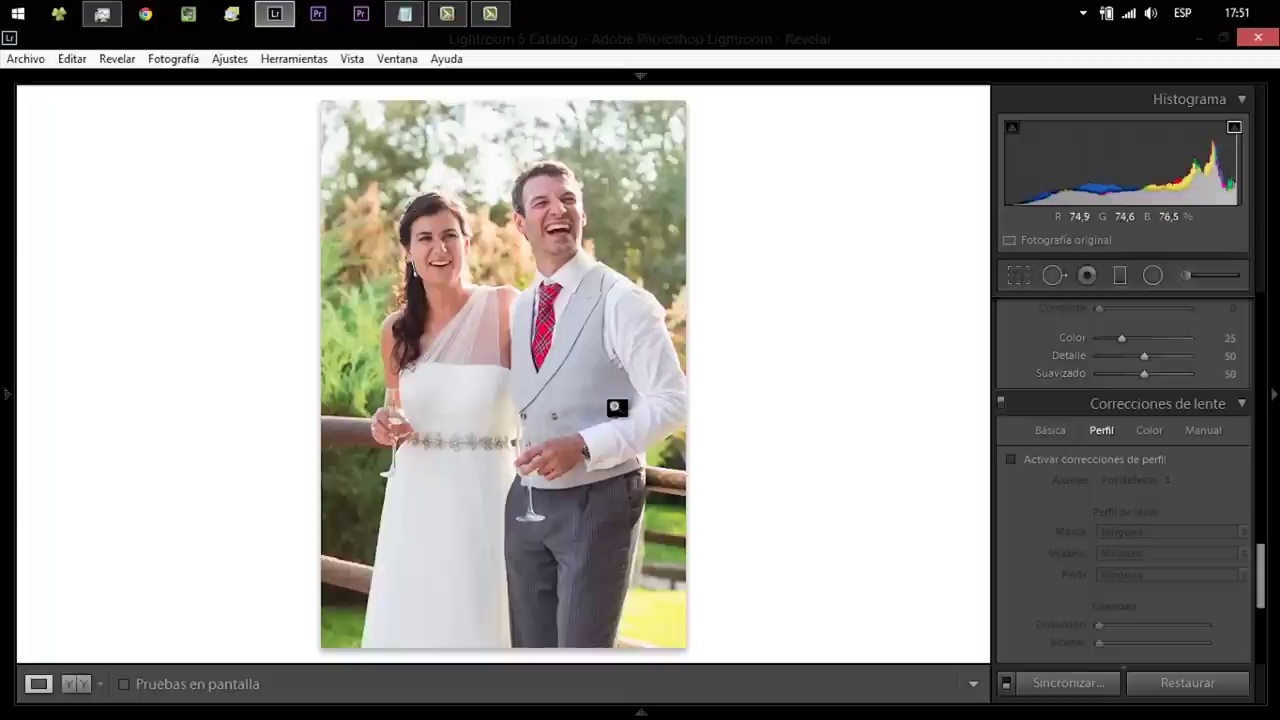
{"action": "left_click", "coordinate": [1011, 460]}
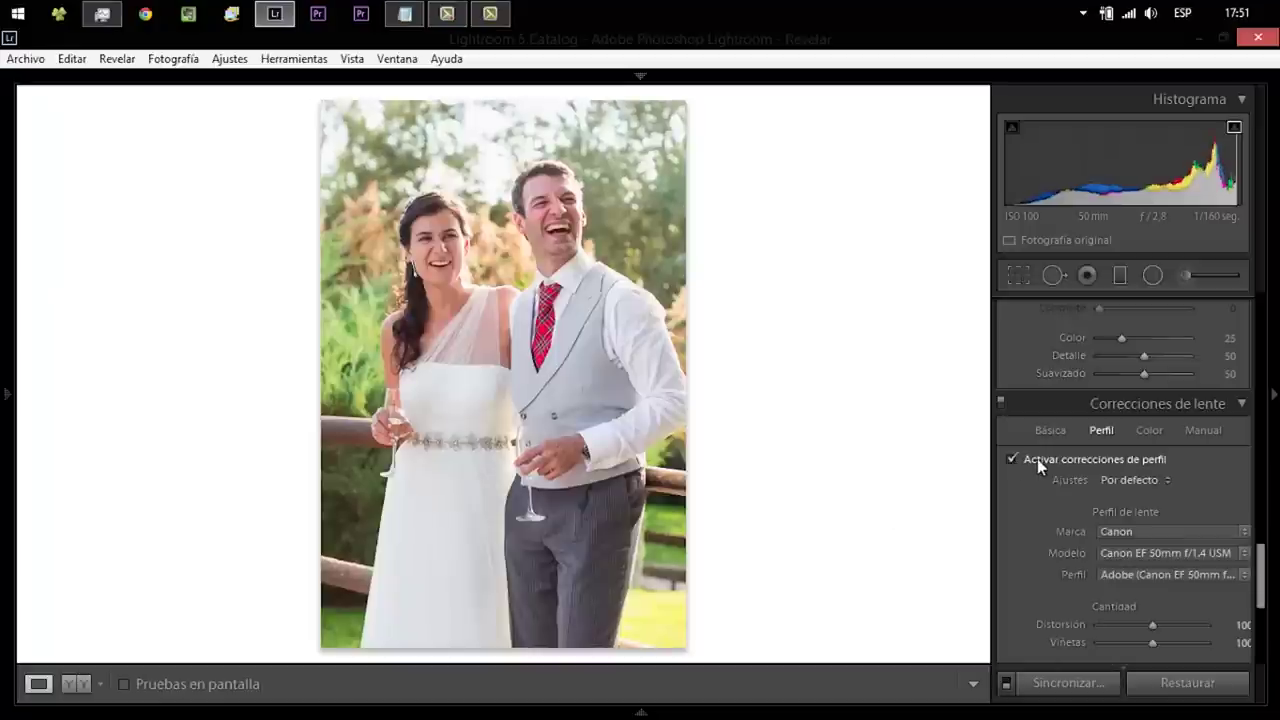
{"action": "left_click", "coordinate": [1150, 431]}
- Zoom to 1:1 on the collar and tie, with HSL adjustments off for comparison
{"action": "left_click", "coordinate": [548, 330]}
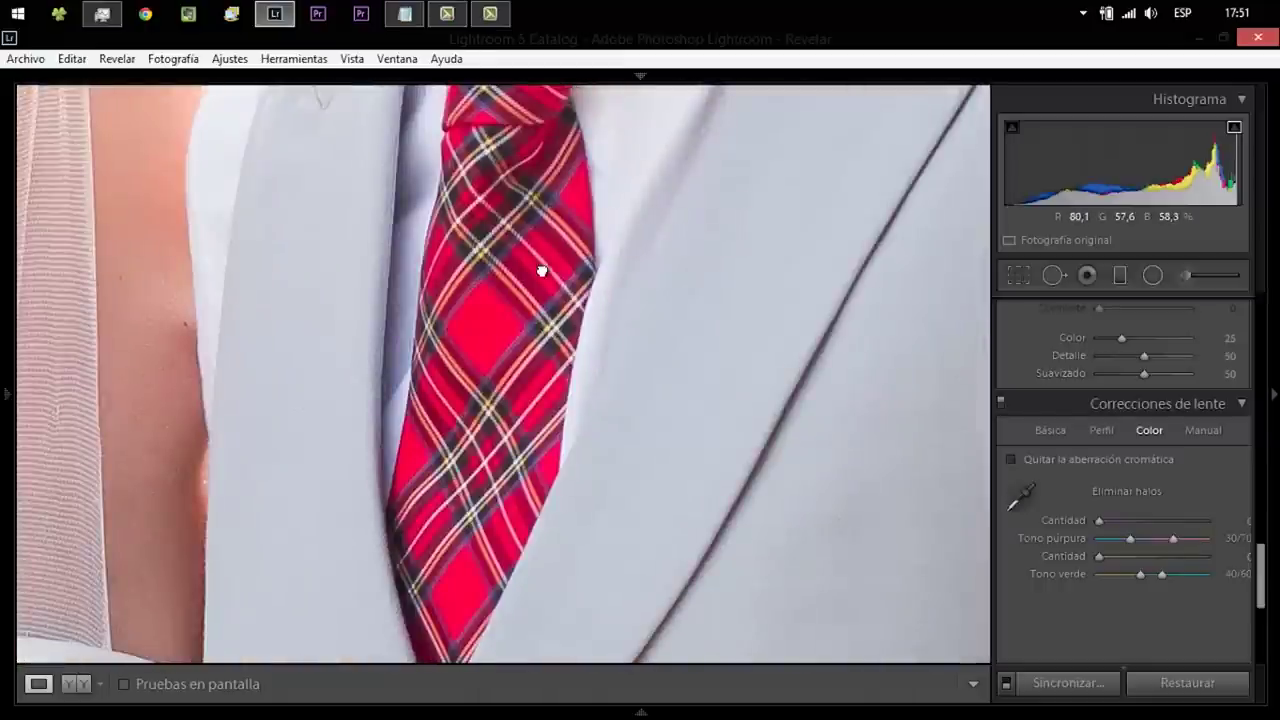
{"action": "left_click_drag", "start_coordinate": [537, 266], "coordinate": [531, 529]}
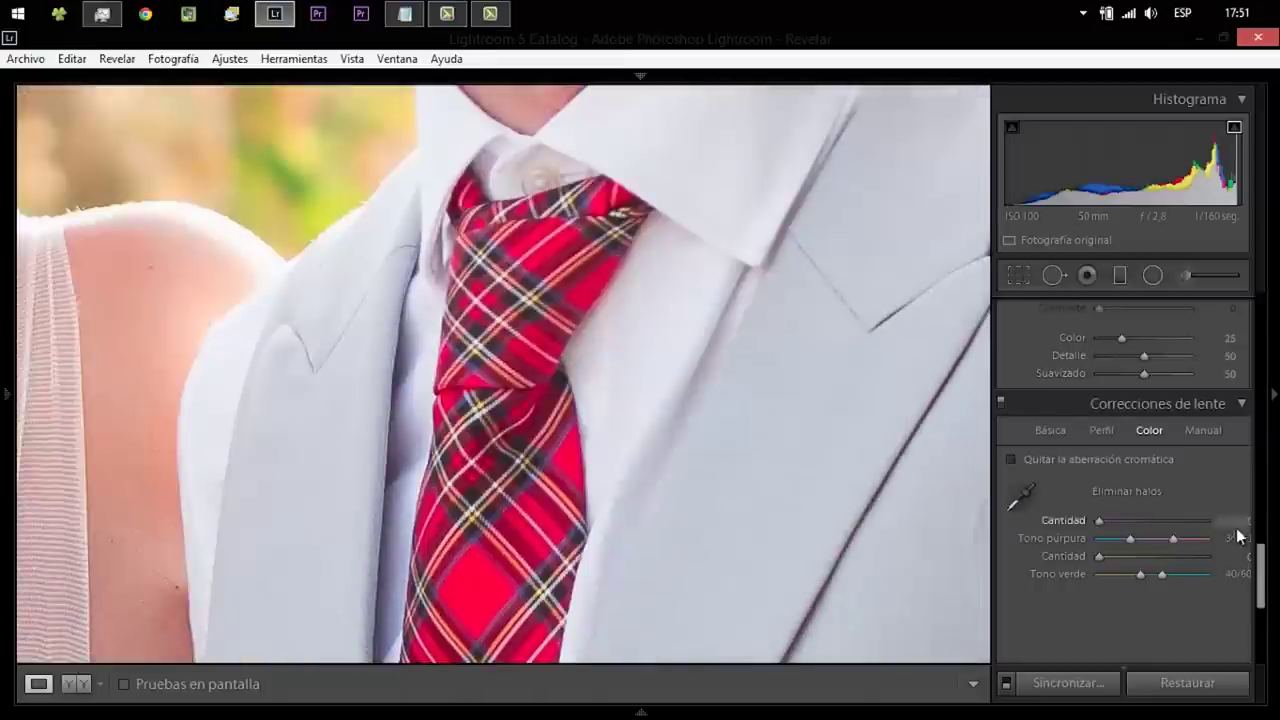
{"action": "left_click_drag", "start_coordinate": [1266, 586], "coordinate": [1266, 420]}
{"action": "left_click", "coordinate": [1002, 405]}
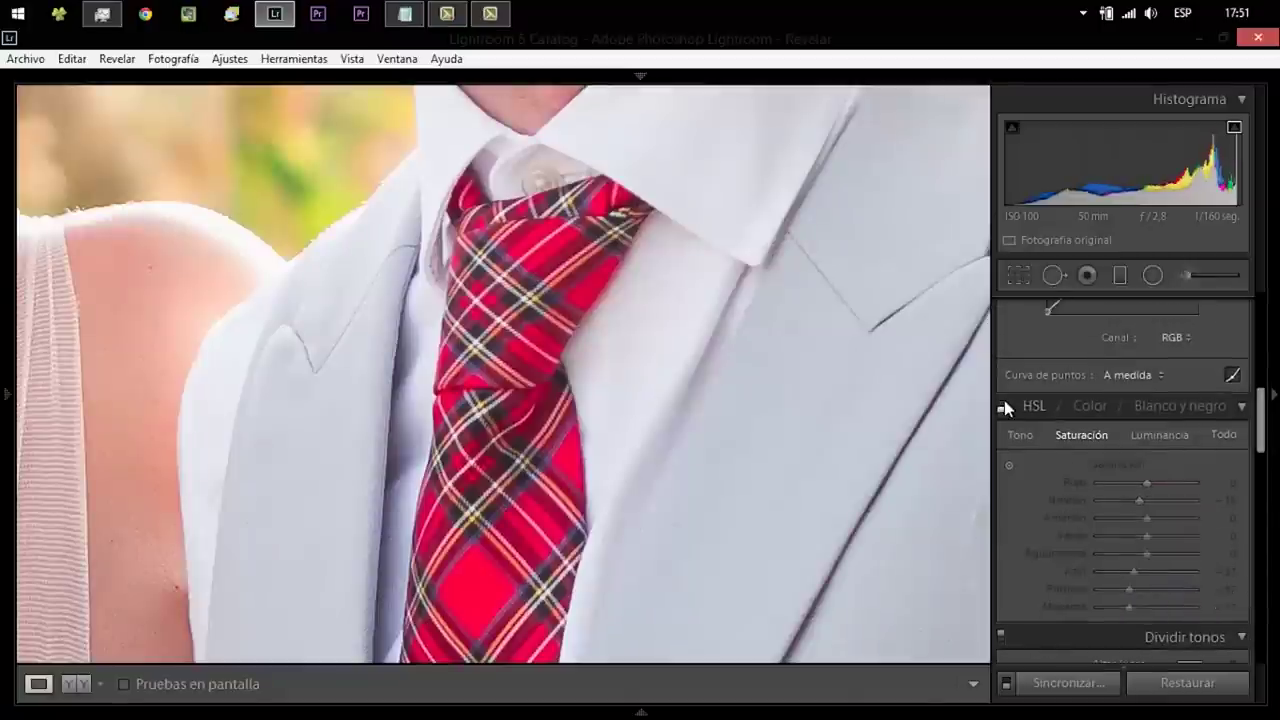
{"action": "left_click_drag", "start_coordinate": [1266, 410], "coordinate": [1262, 588]}
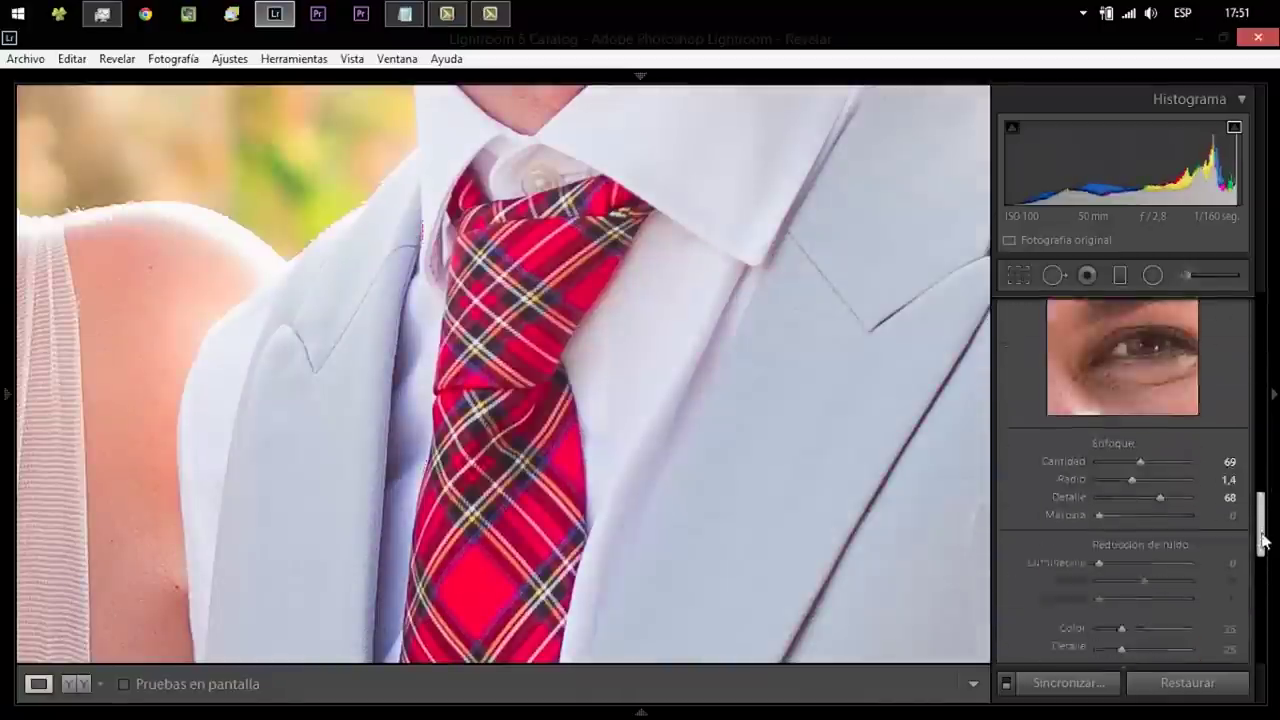
- Remove purple fringing sampled on tie and suit (amount 20, hue 33/64), restore HSL and fit the view
{"action": "left_click", "coordinate": [1024, 430]}
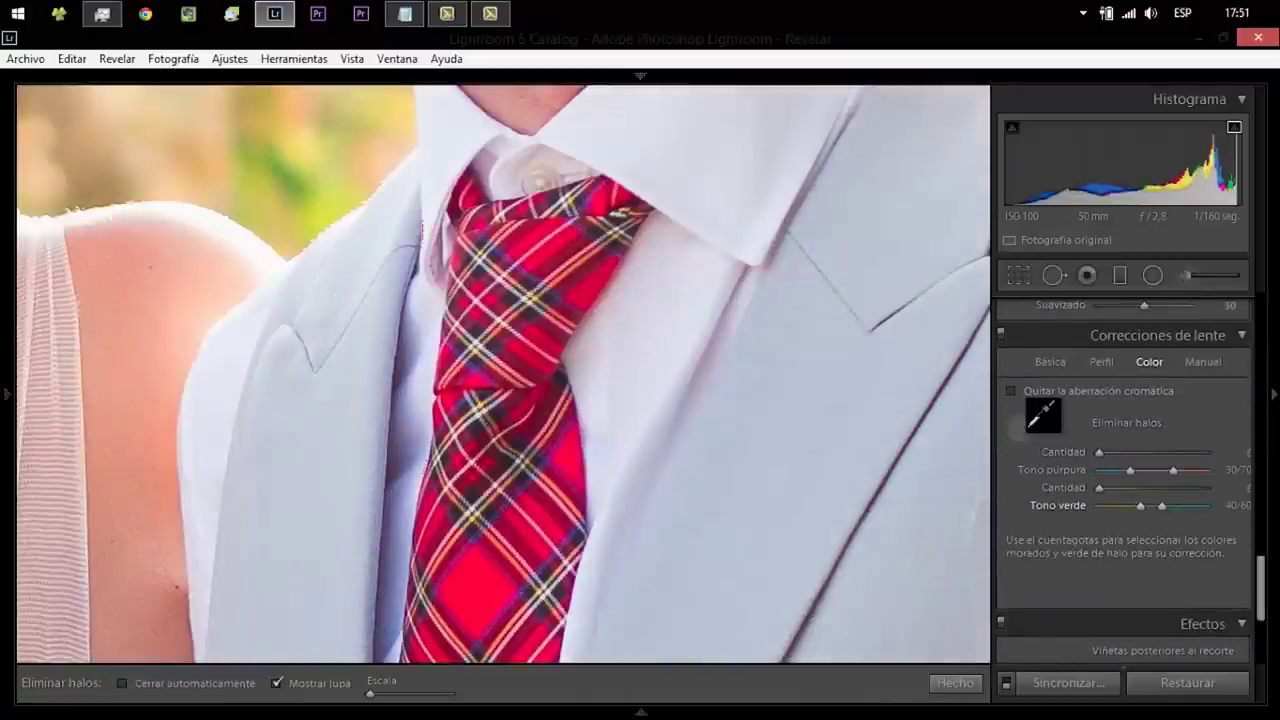
{"action": "left_click", "coordinate": [390, 402]}
{"action": "left_click", "coordinate": [391, 397]}
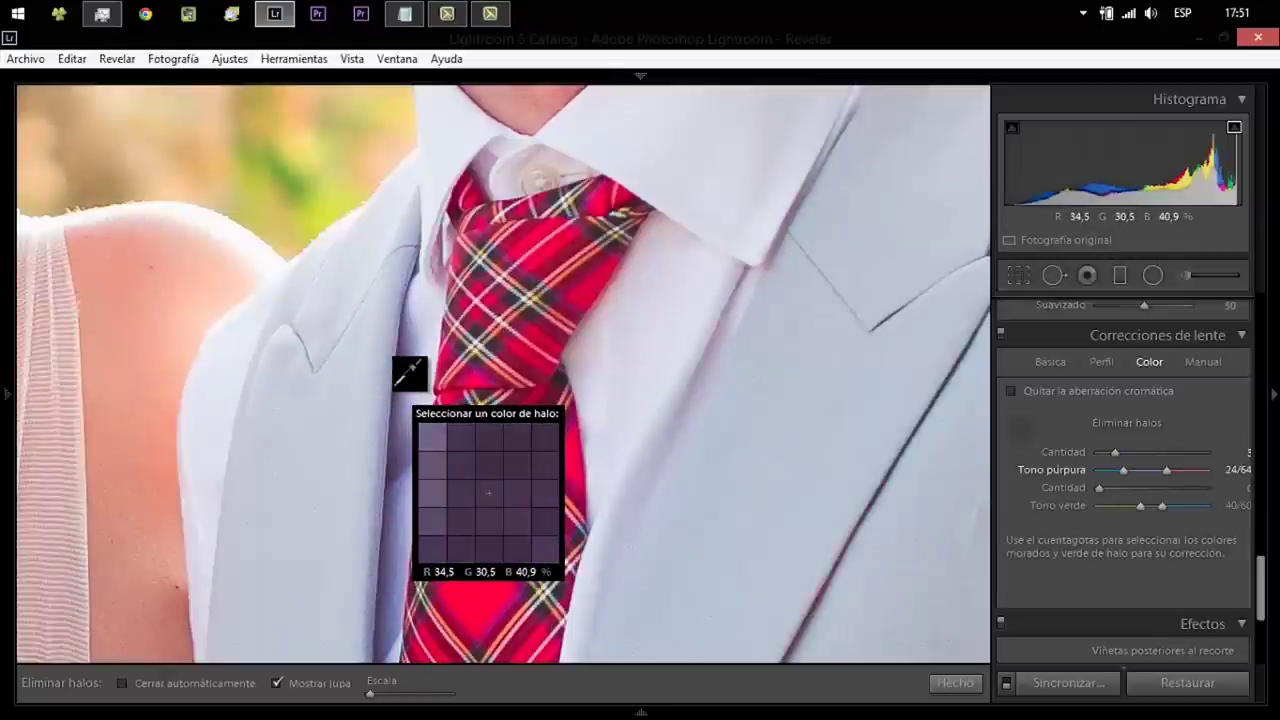
{"action": "left_click", "coordinate": [731, 402]}
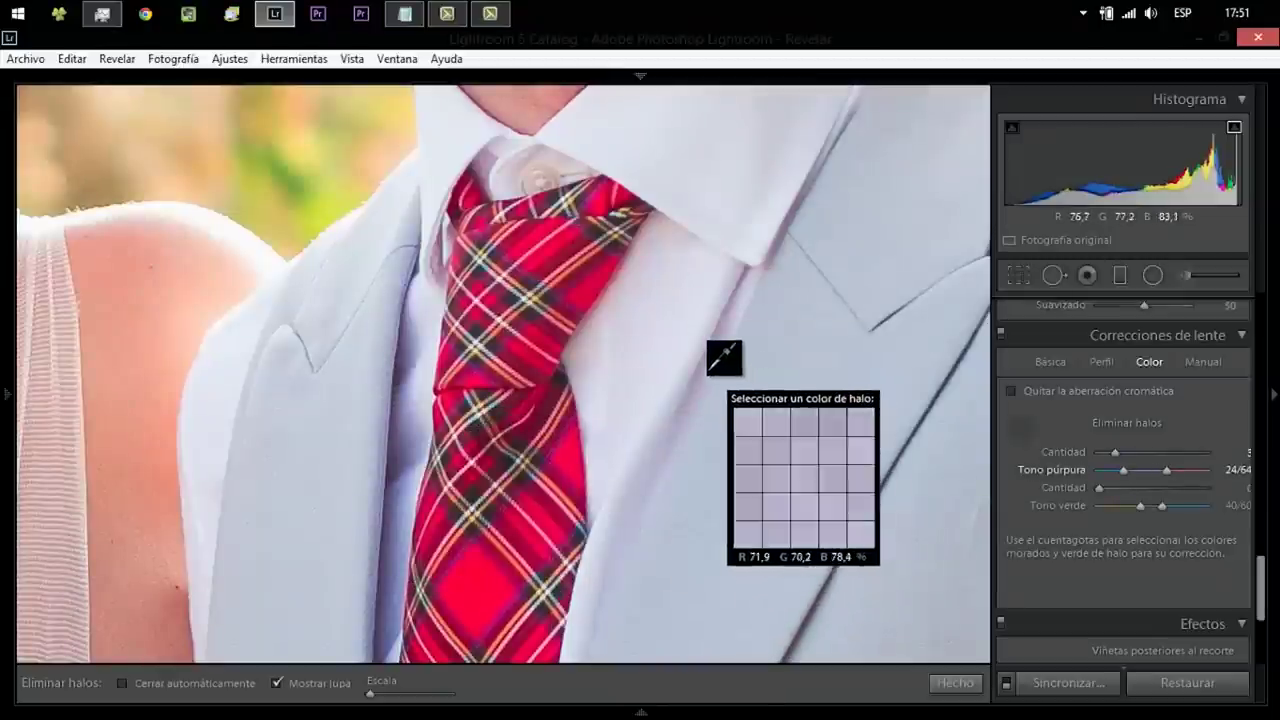
{"action": "left_click", "coordinate": [789, 227]}
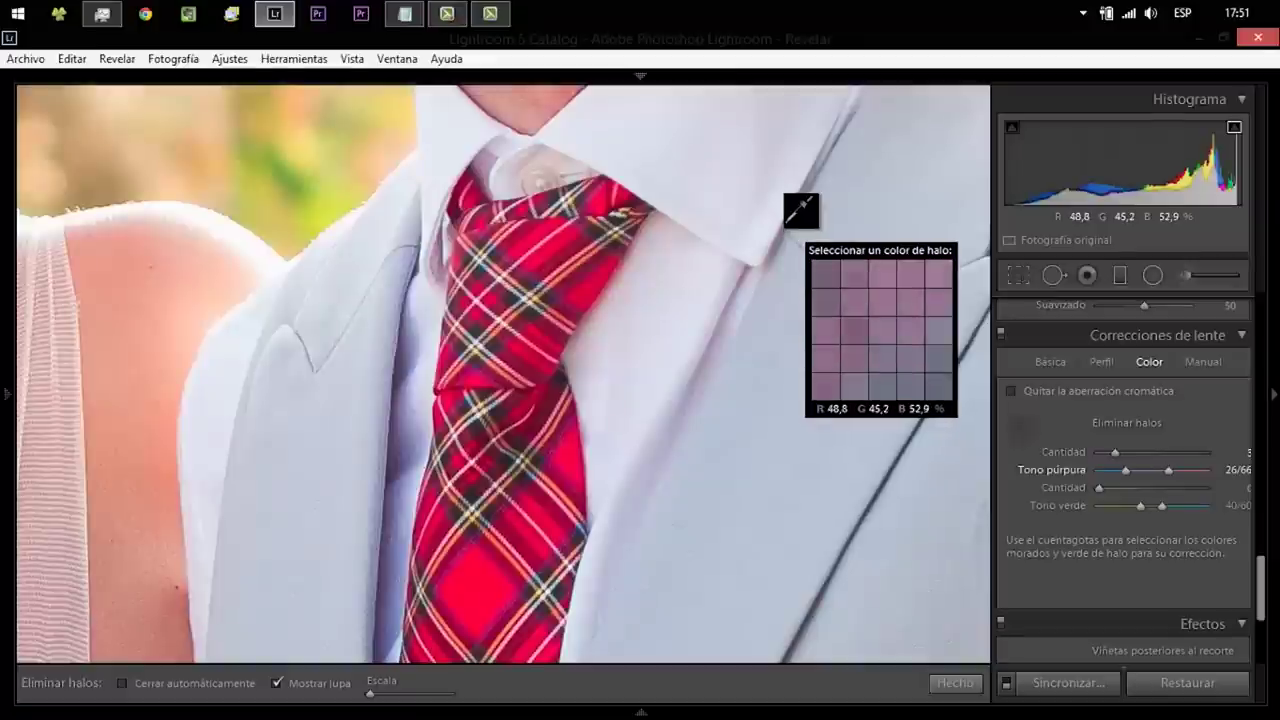
{"action": "left_click", "coordinate": [788, 226]}
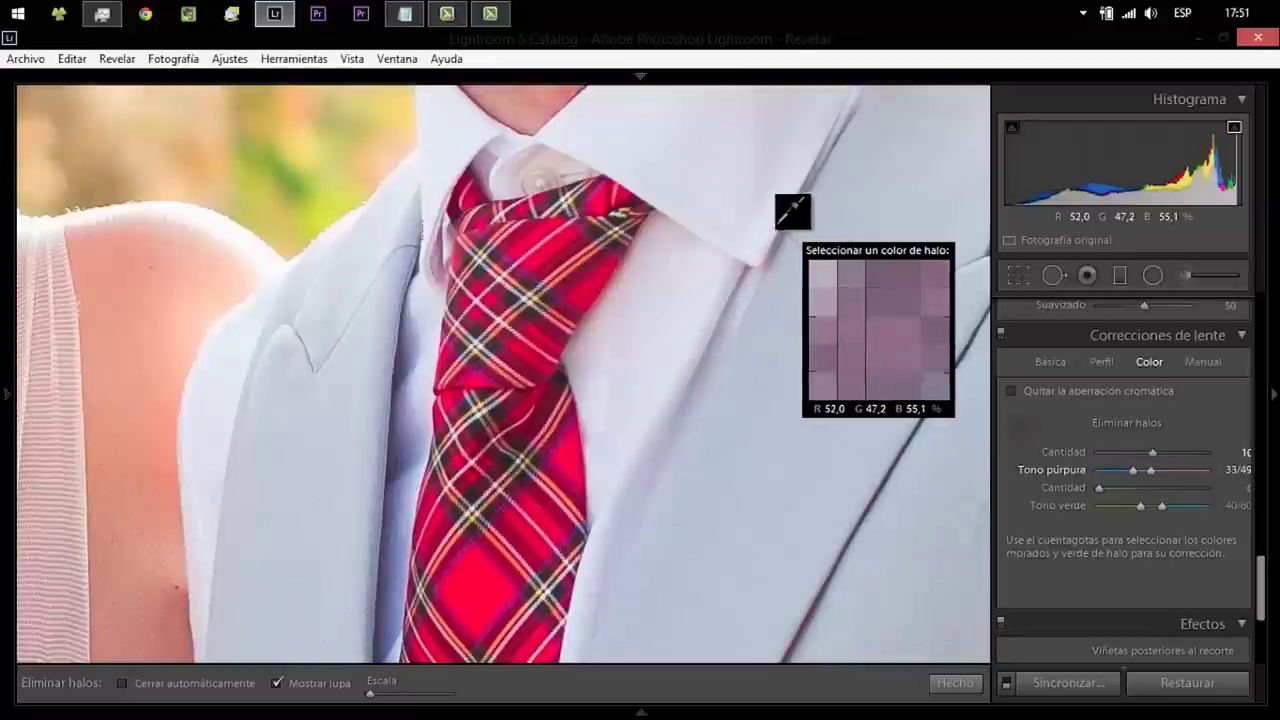
{"action": "left_click", "coordinate": [455, 251]}
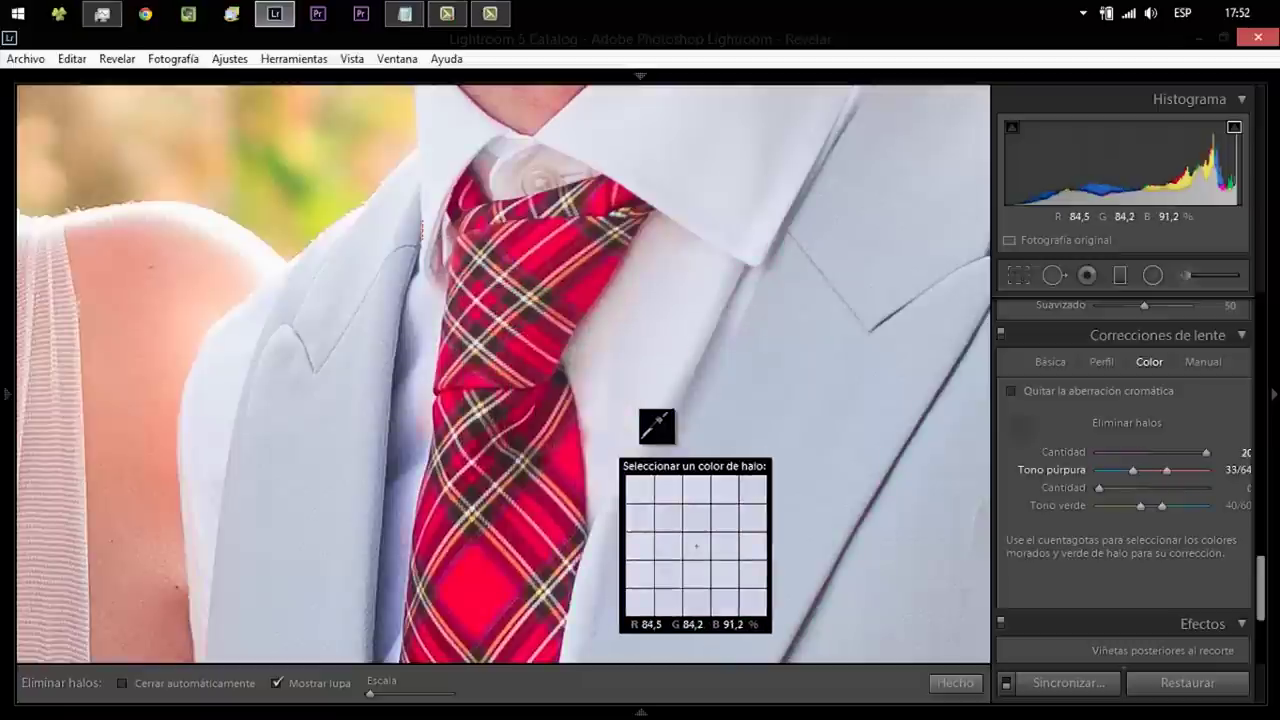
{"action": "left_click", "coordinate": [955, 683]}
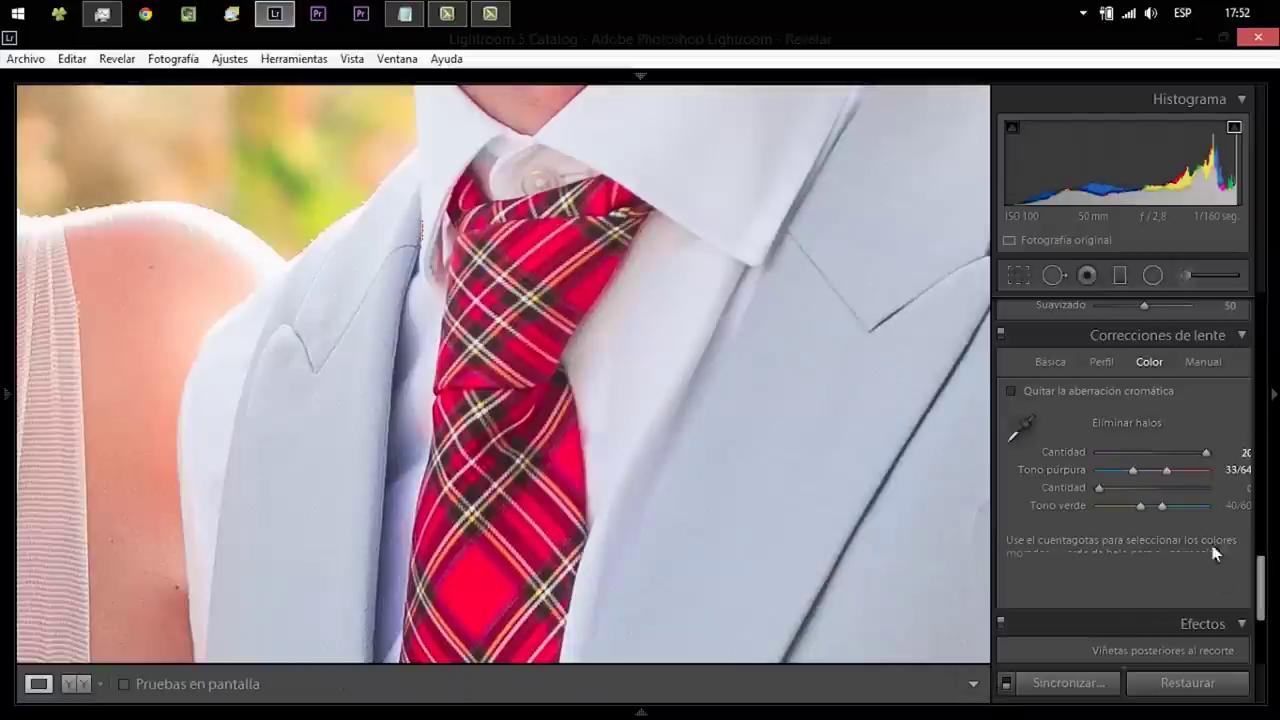
{"action": "mouse_move", "coordinate": [1262, 585]}
{"action": "left_mouse_down"}
{"action": "mouse_move", "coordinate": [1263, 370]}
{"action": "mouse_move", "coordinate": [1262, 405]}
{"action": "left_mouse_up"}
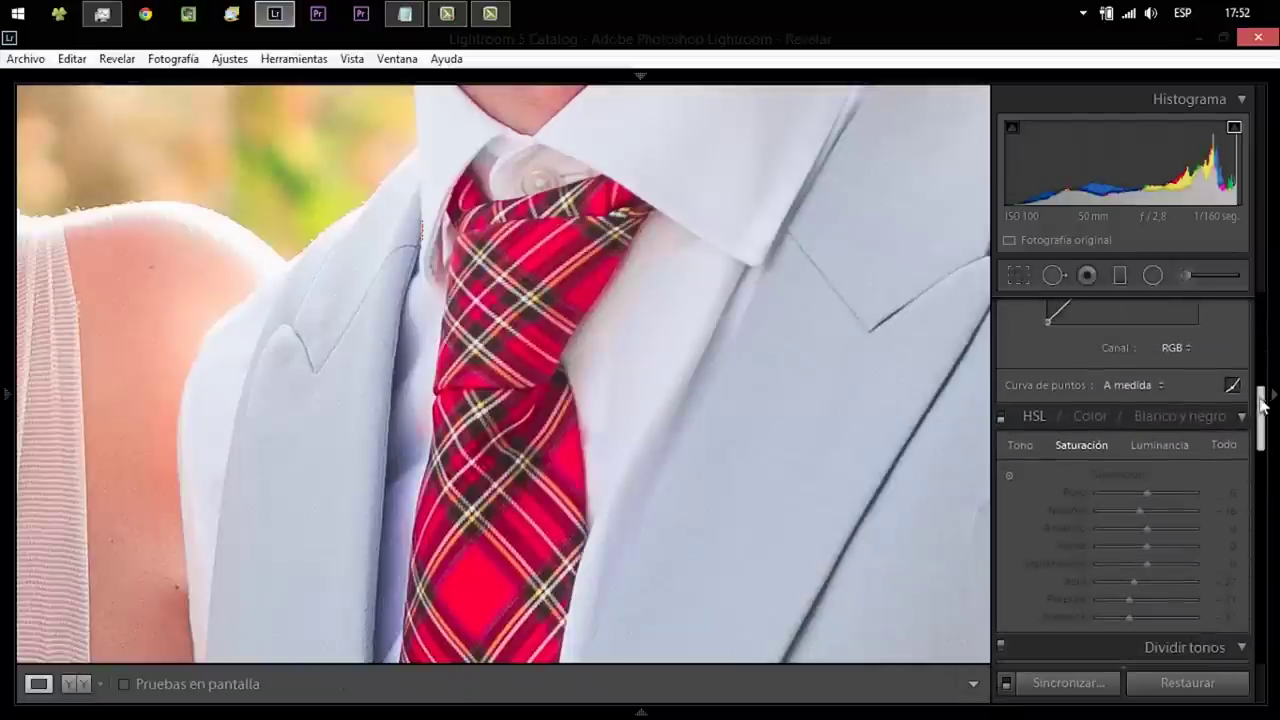
{"action": "left_click", "coordinate": [1000, 416]}
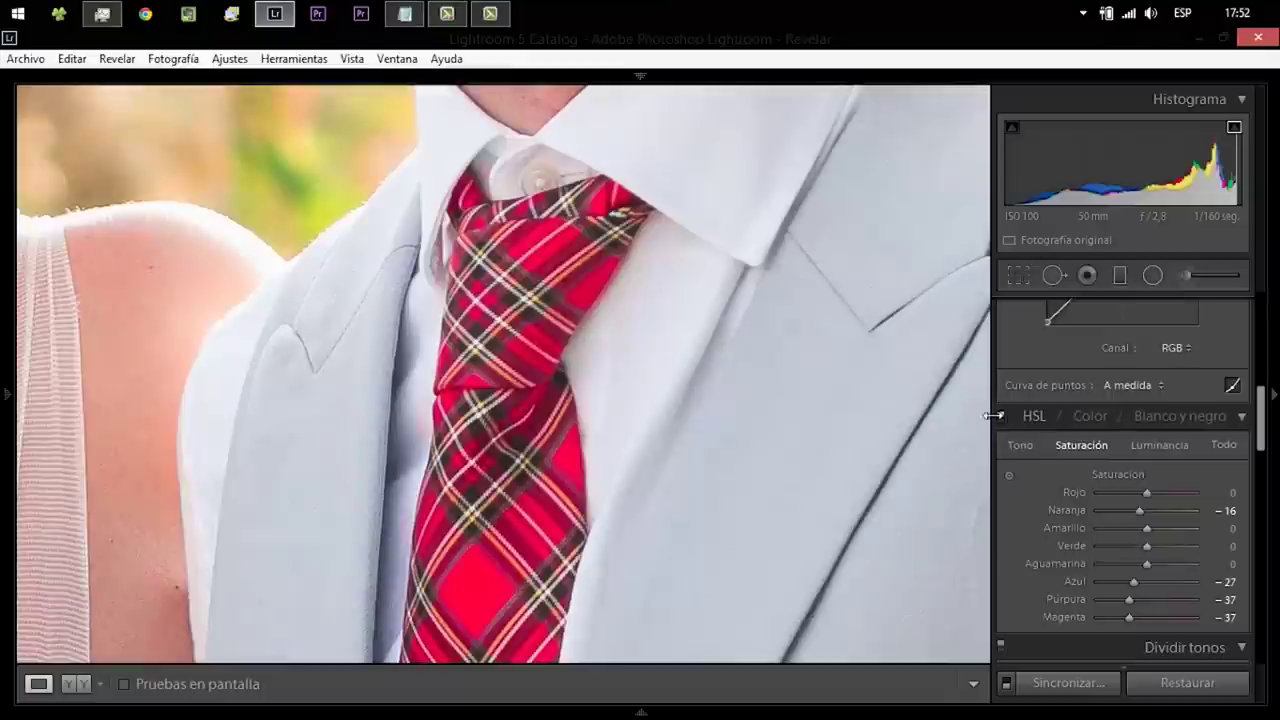
{"action": "left_click", "coordinate": [692, 364]}
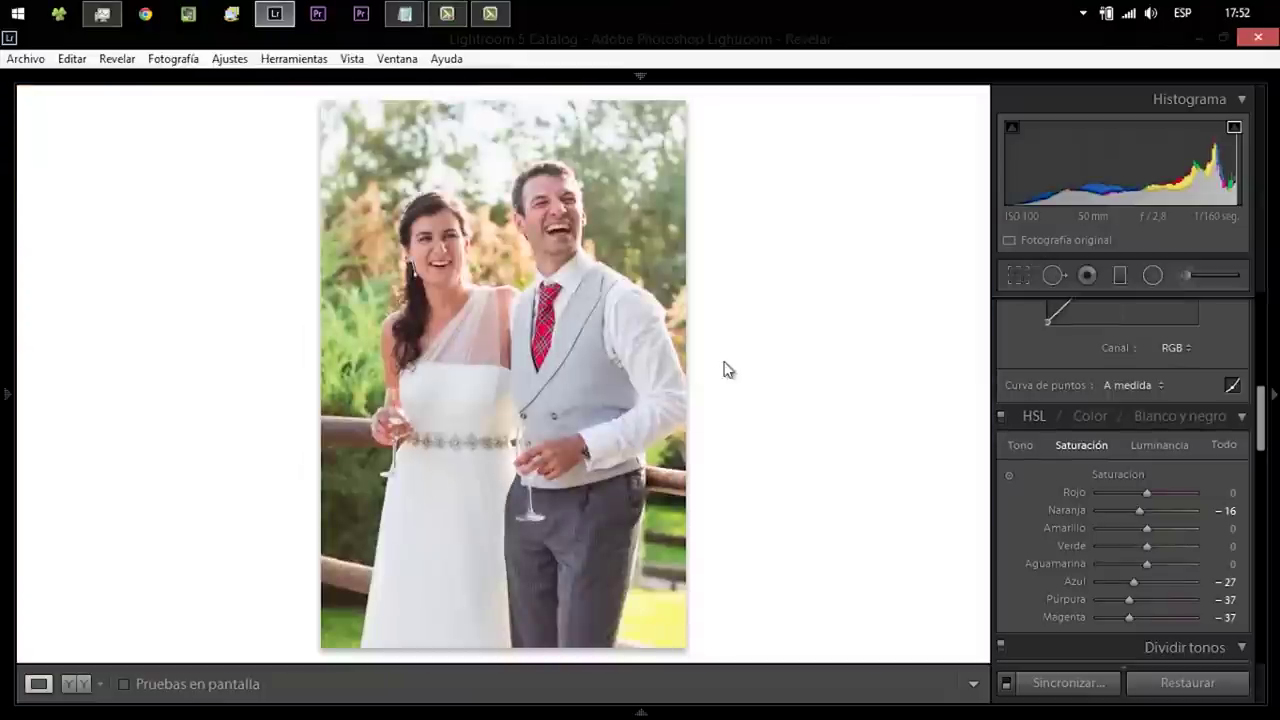
- Bring the filmstrip into view below the photo
{"action": "mouse_move", "coordinate": [1262, 403]}
{"action": "left_mouse_down"}
{"action": "mouse_move", "coordinate": [1259, 625]}
{"action": "mouse_move", "coordinate": [1274, 394]}
{"action": "left_mouse_up"}
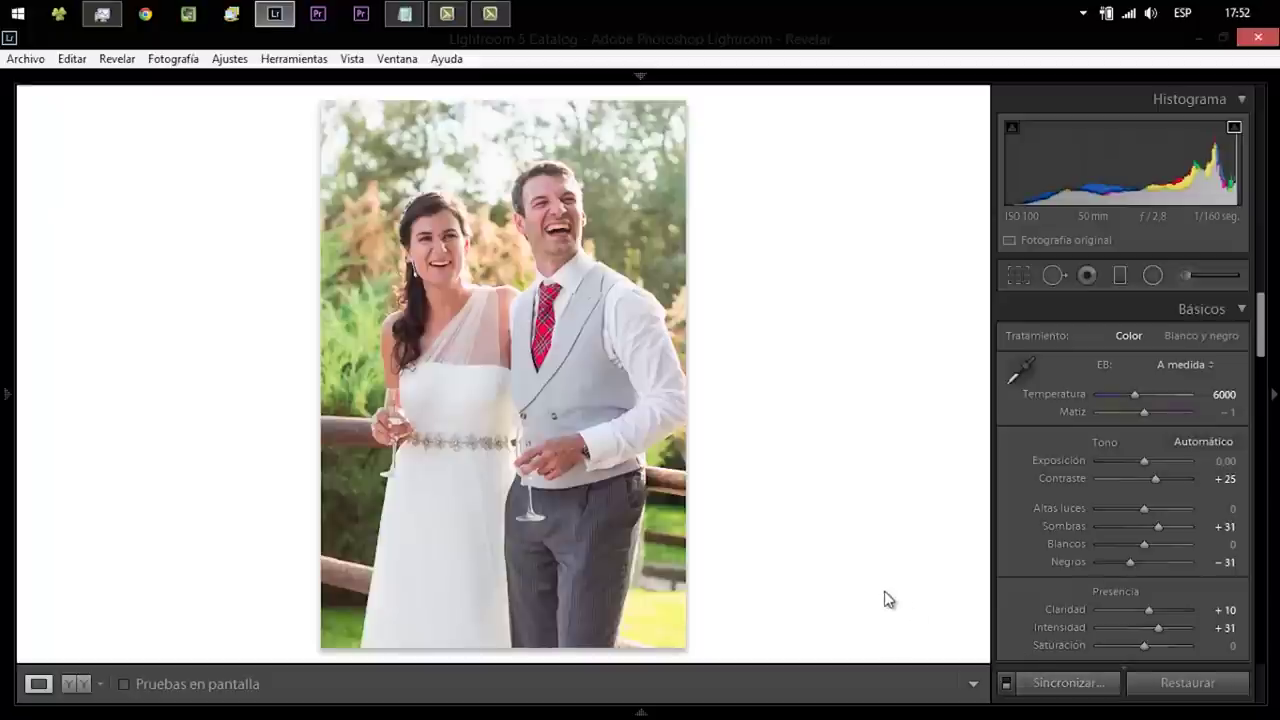
{"action": "mouse_move", "coordinate": [776, 716]}
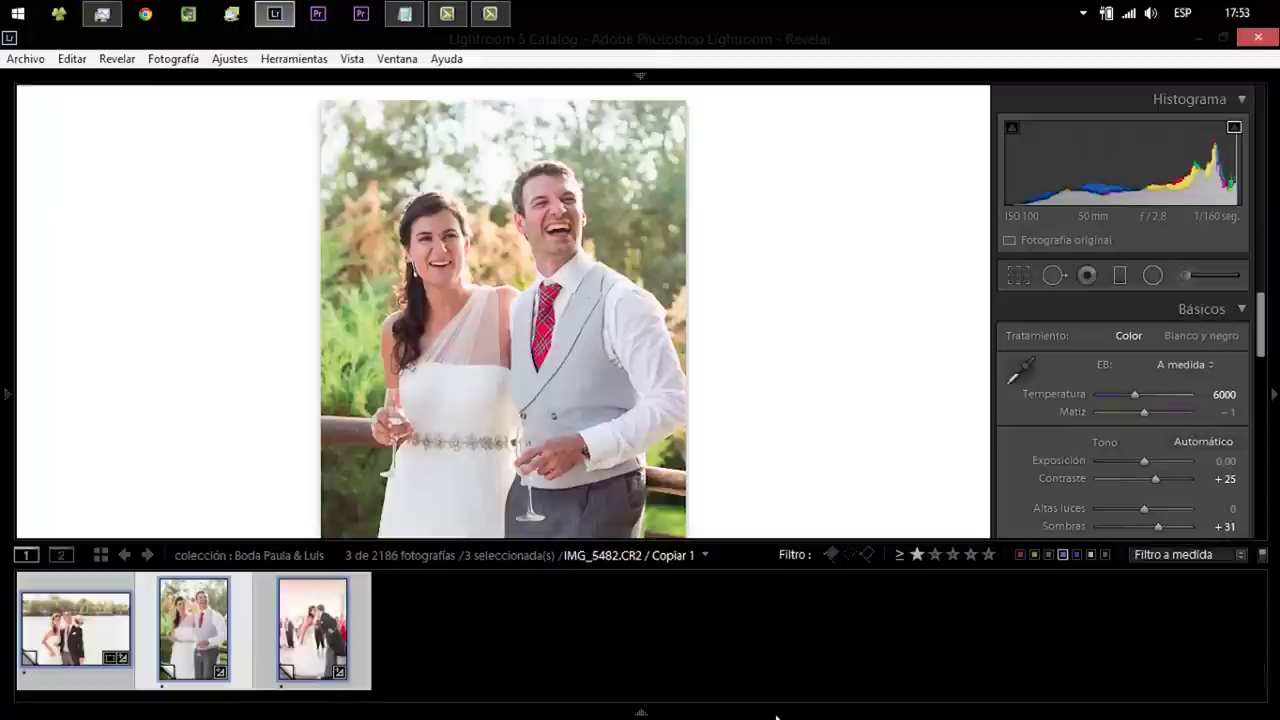
- Toggle the filmstrip rating and label filters, ending with only blue-labelled photos shown
{"action": "left_click", "coordinate": [916, 555]}
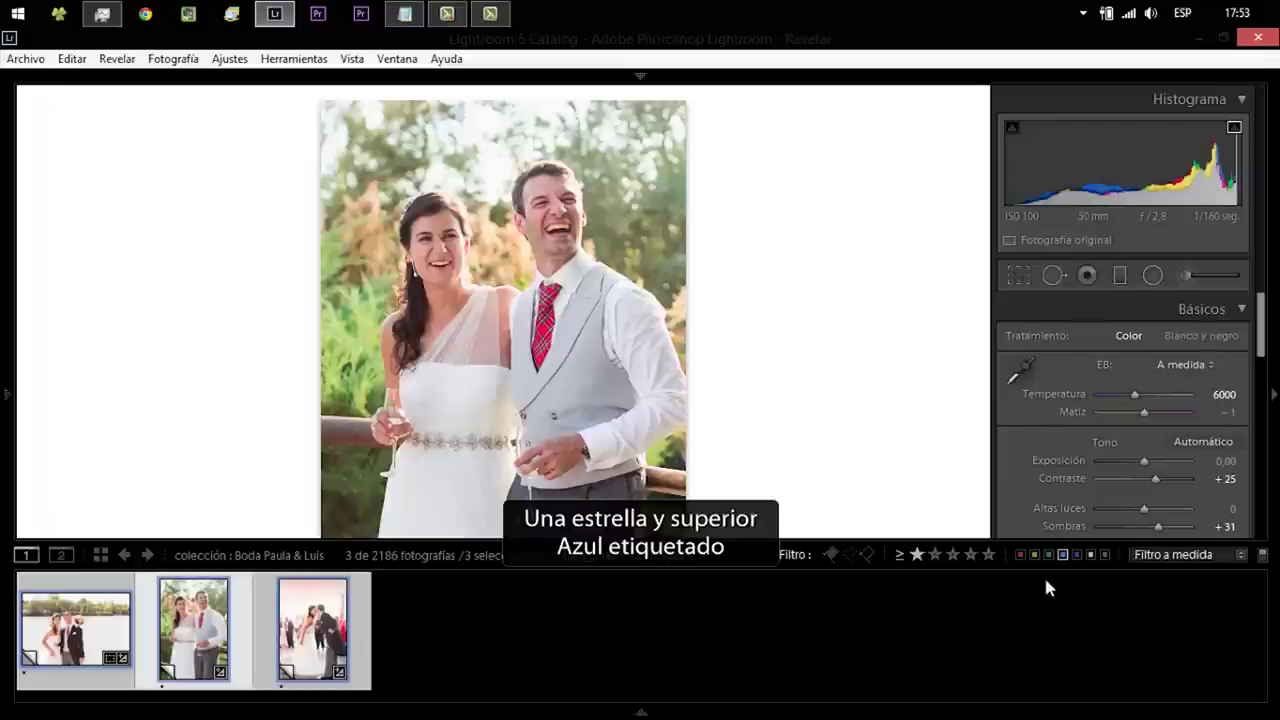
{"action": "left_click", "coordinate": [1062, 554]}
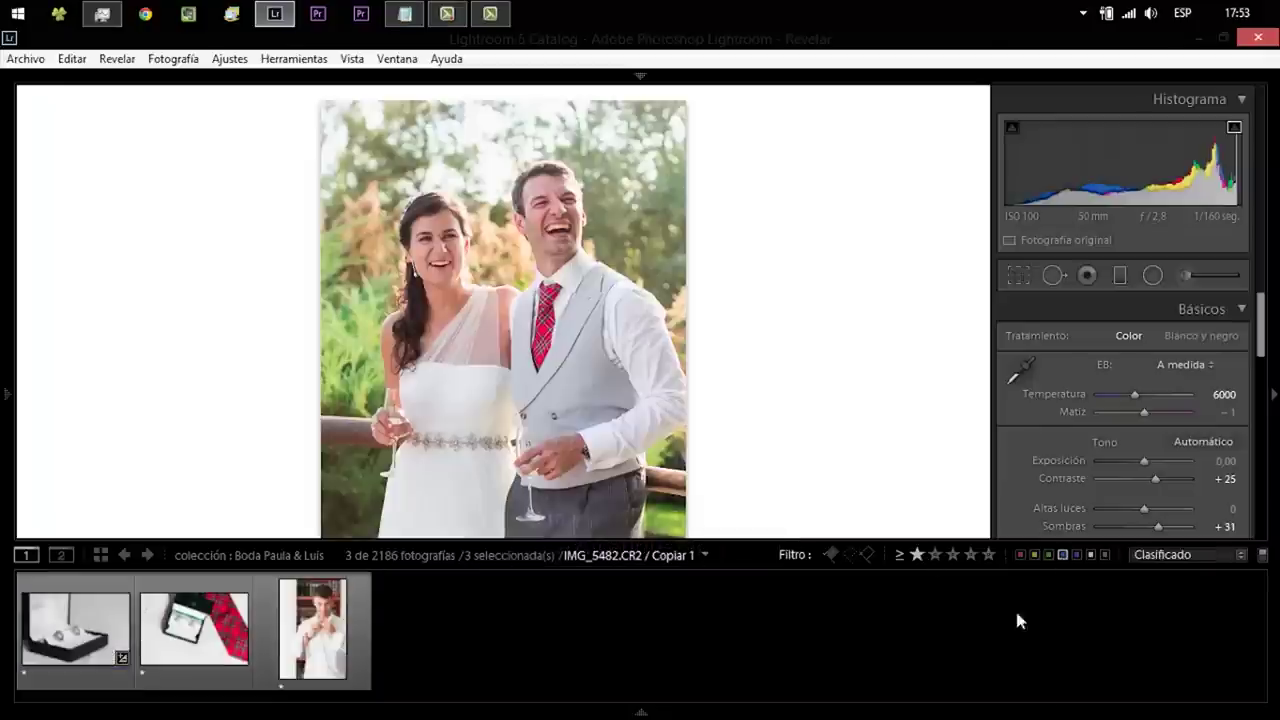
{"action": "left_click", "coordinate": [916, 556]}
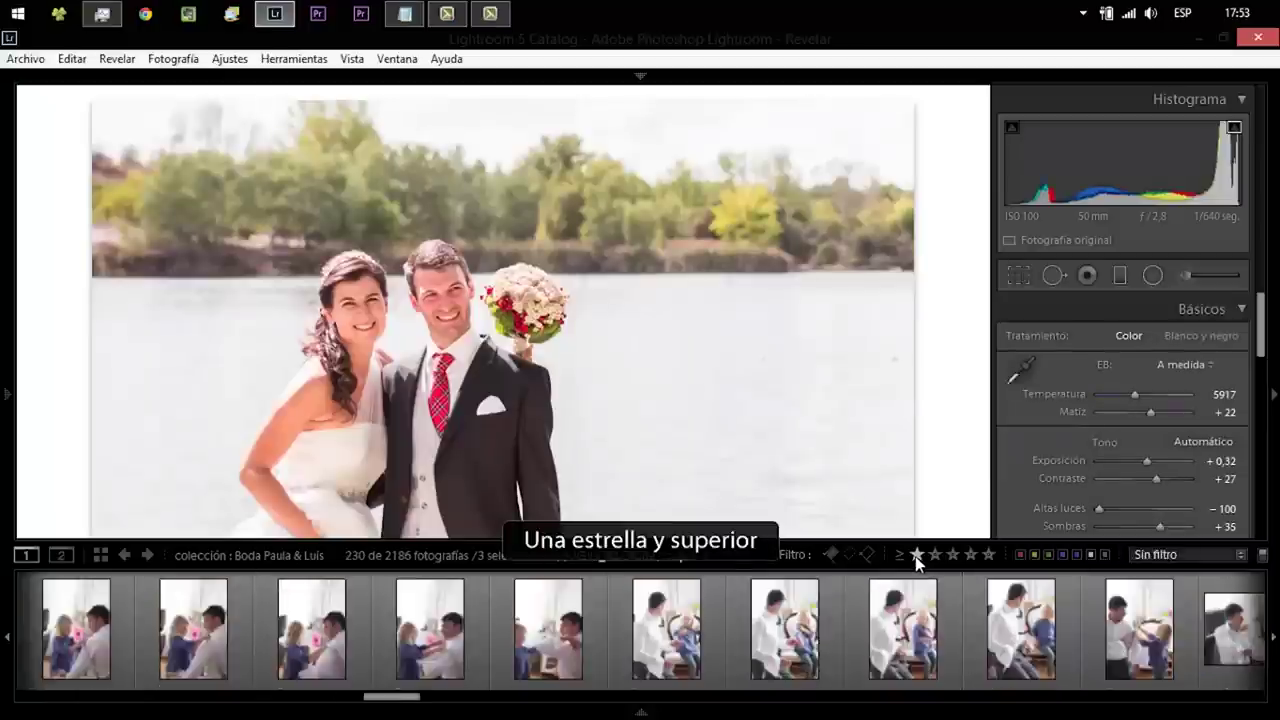
{"action": "left_click", "coordinate": [916, 556]}
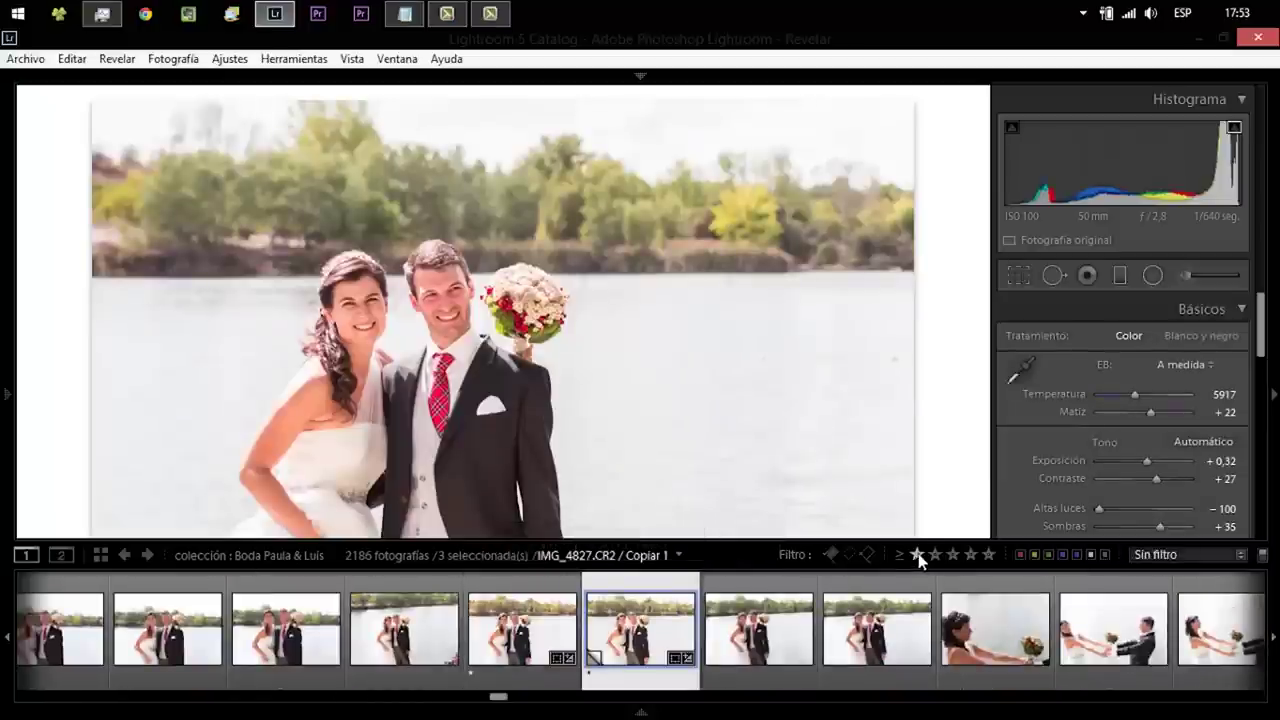
{"action": "left_click", "coordinate": [1063, 554]}
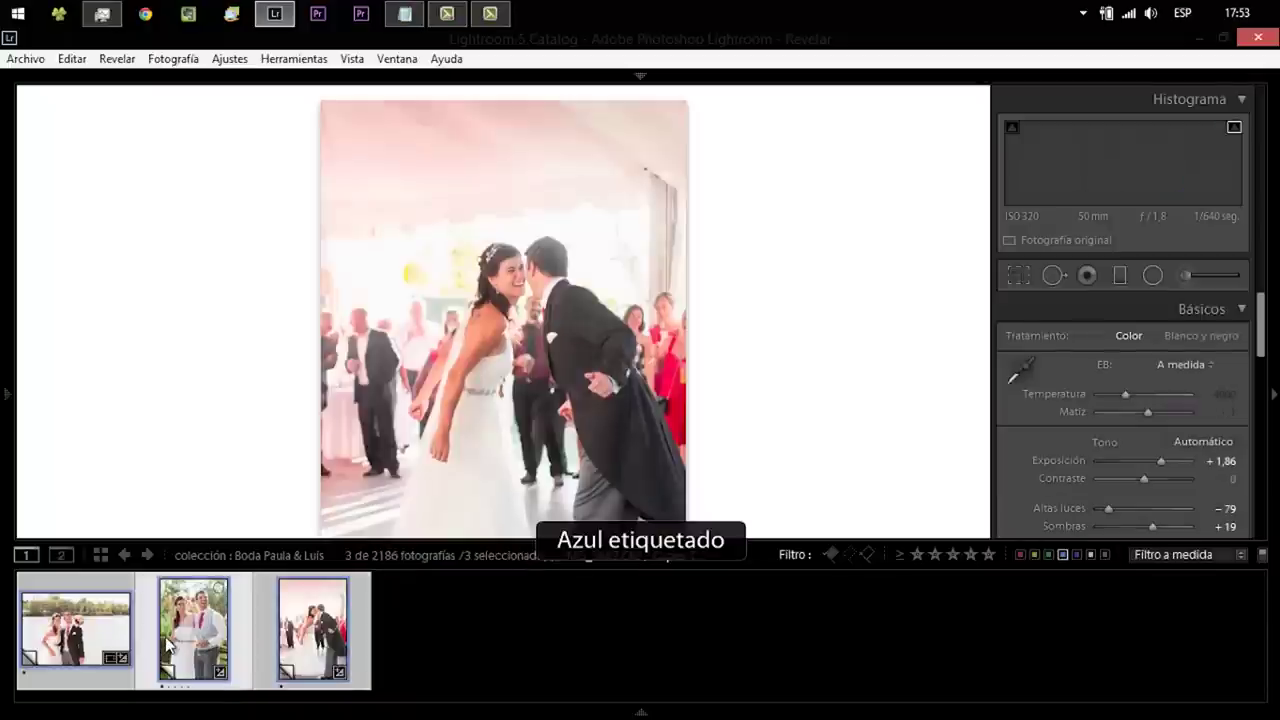
- Make the laughing couple portrait the only selected photo, then turn off the blue-label filter
{"action": "left_click", "coordinate": [168, 645]}
{"action": "key", "text": "F6"}
{"action": "left_click", "coordinate": [72, 58]}
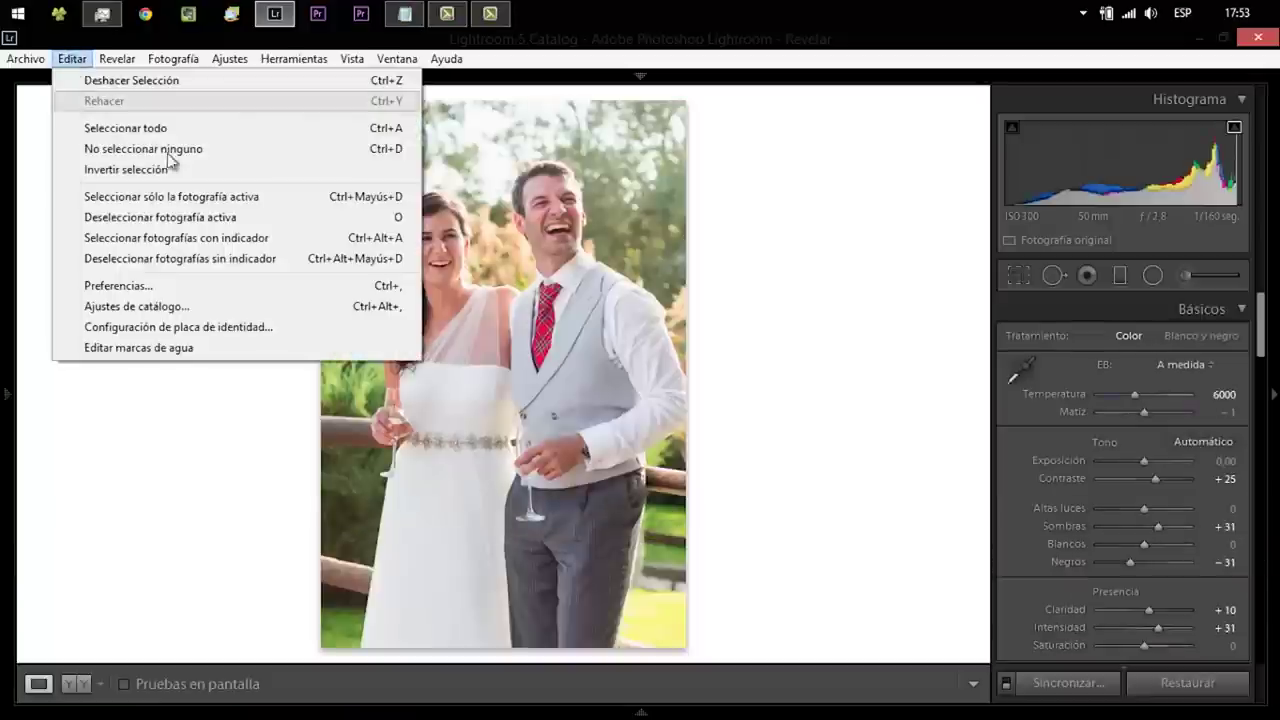
{"action": "left_click", "coordinate": [189, 200]}
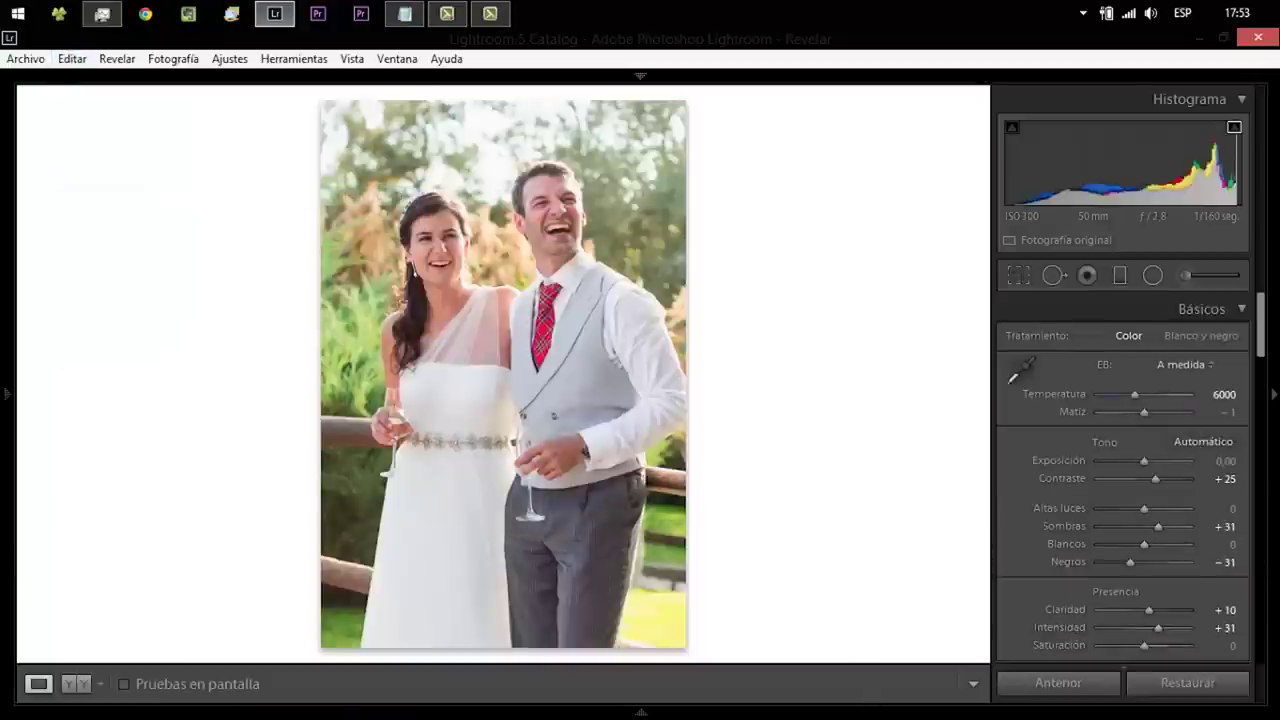
{"action": "mouse_move", "coordinate": [640, 712]}
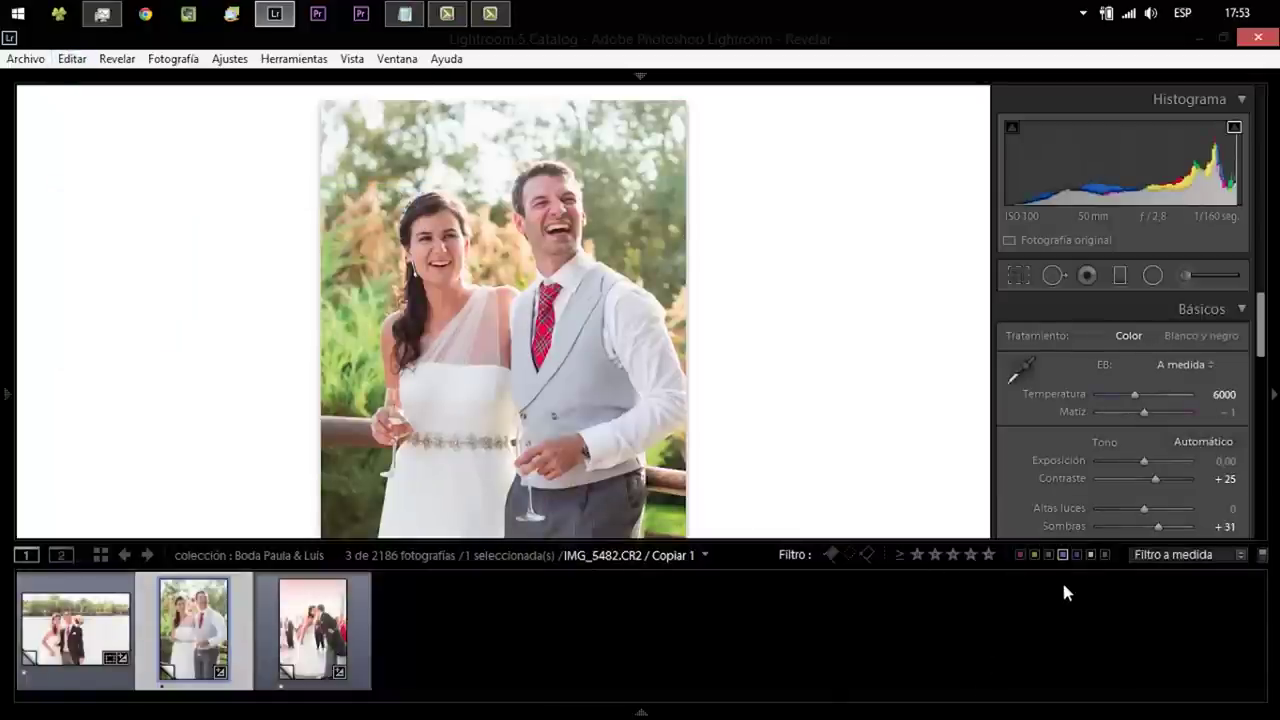
{"action": "left_click", "coordinate": [1062, 556]}
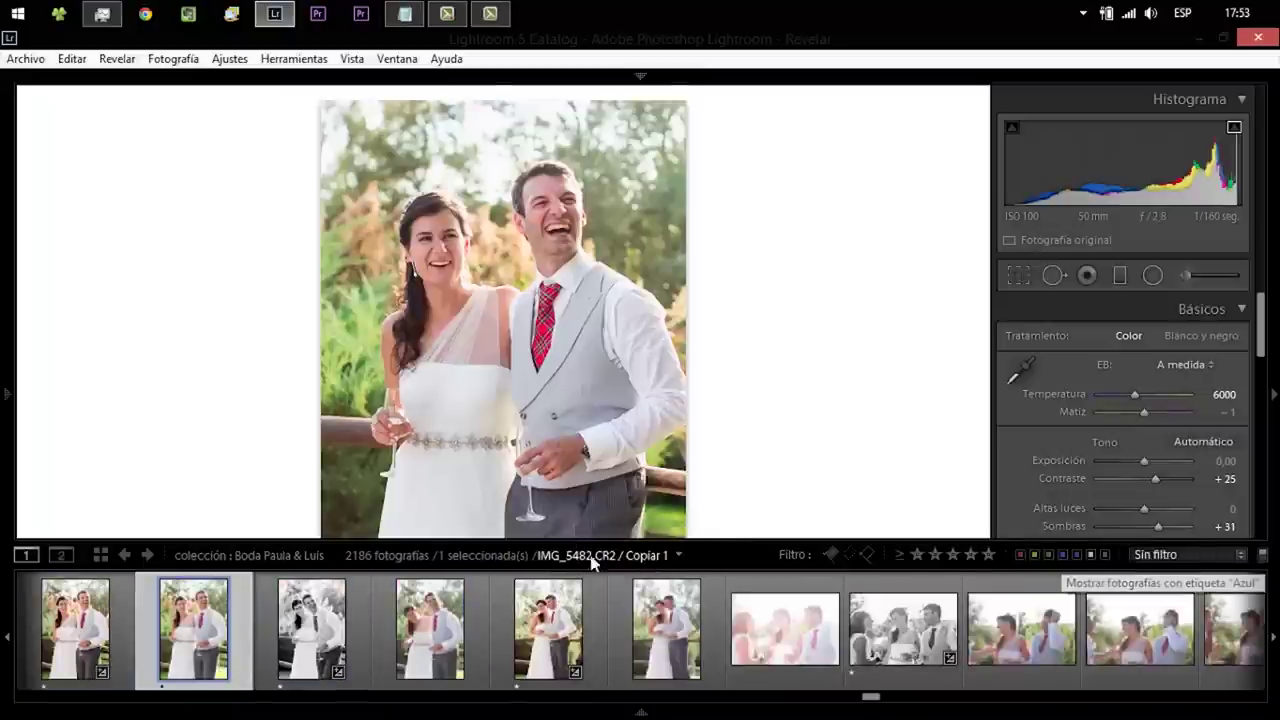
{"action": "mouse_move", "coordinate": [194, 628]}
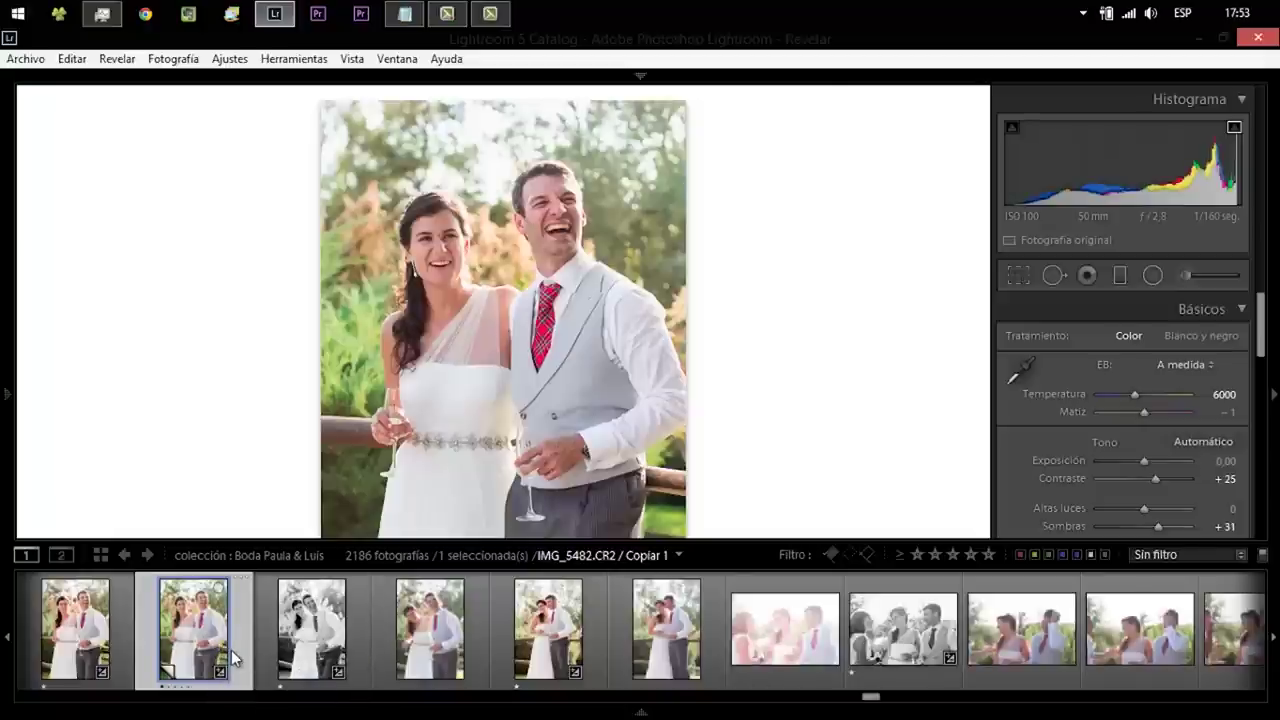
- Select the edited portrait IMG_5482 and add the fourth and sixth photos to the selection
{"action": "left_click", "coordinate": [441, 652], "text": "ctrl"}
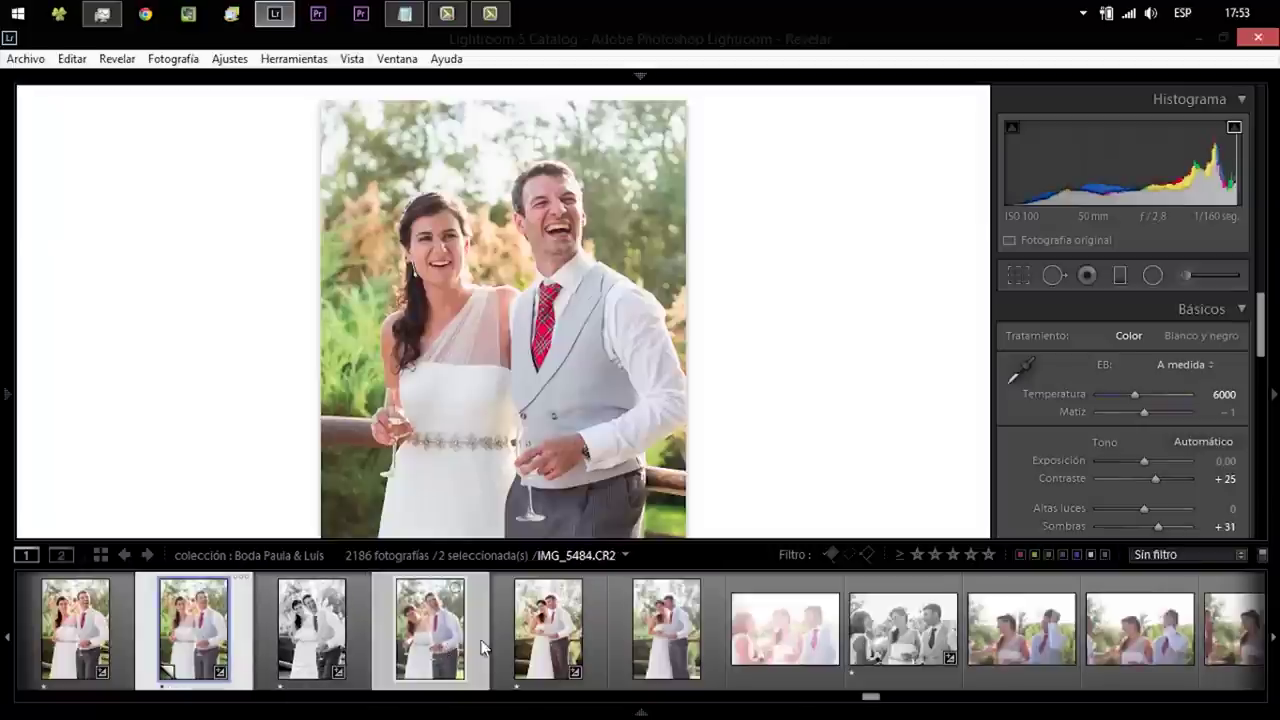
{"action": "left_click", "coordinate": [532, 648]}
{"action": "left_click", "coordinate": [532, 648]}
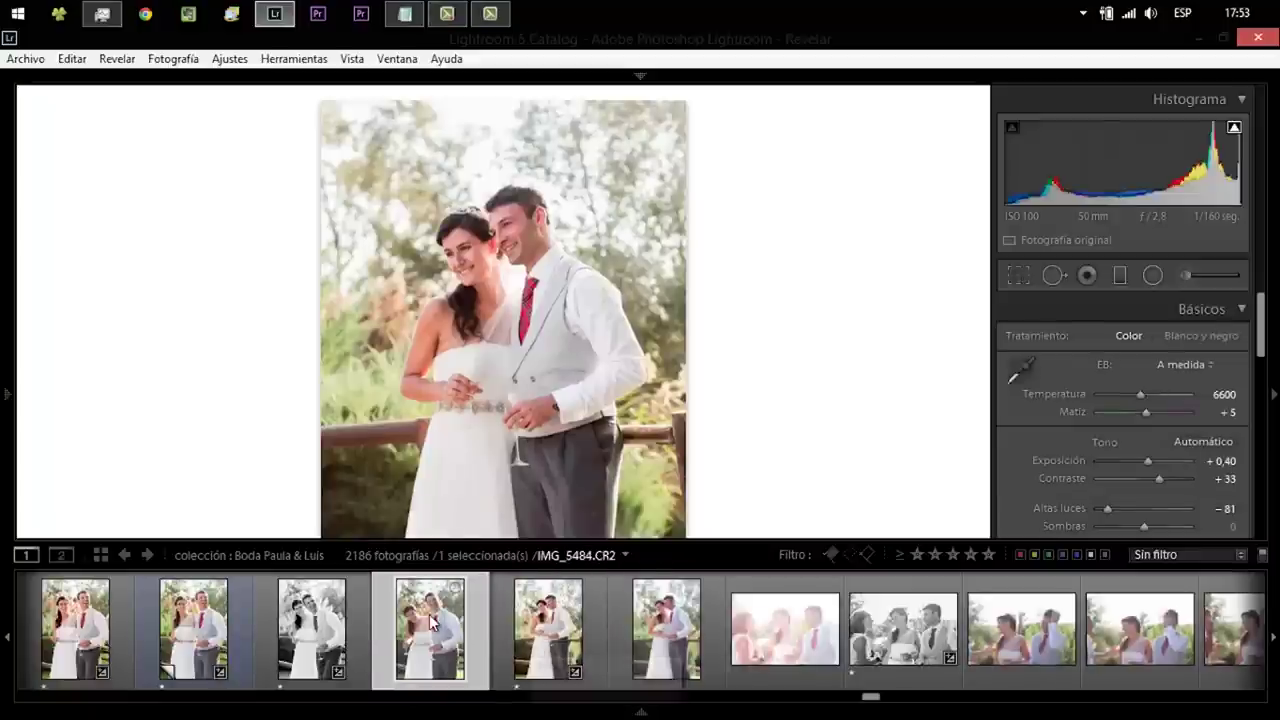
{"action": "left_click", "coordinate": [208, 625]}
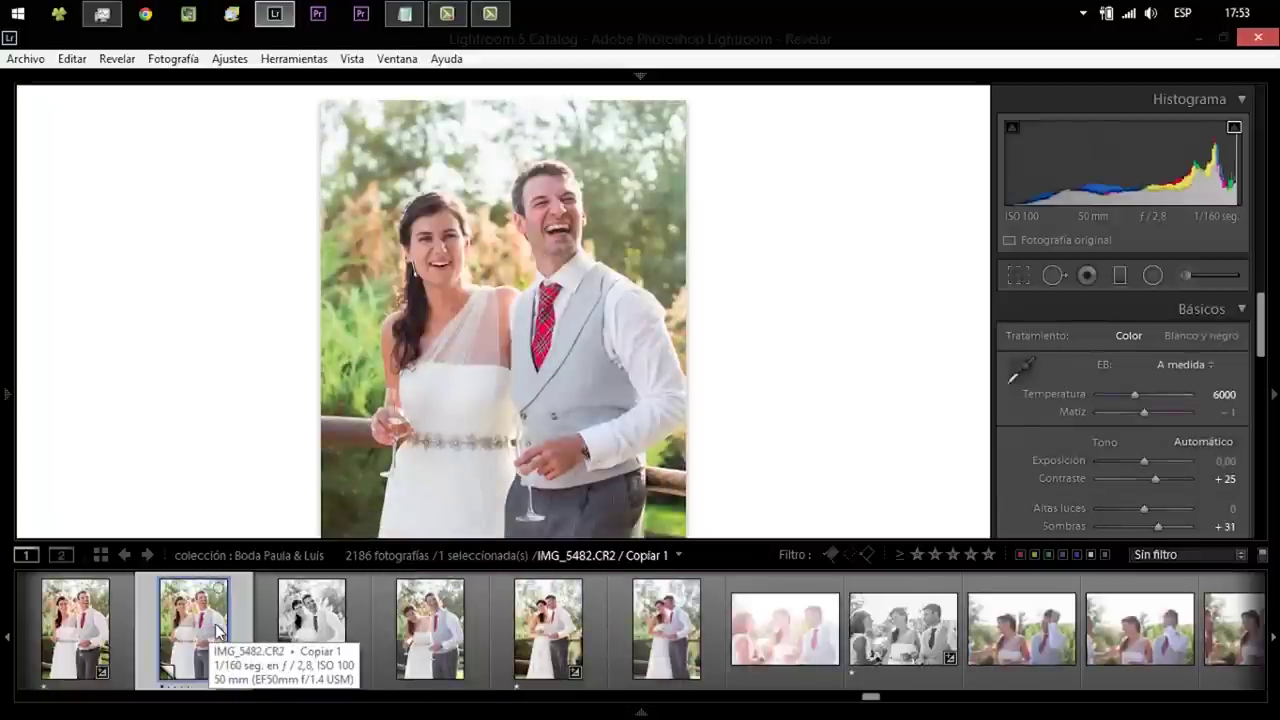
{"action": "left_click", "coordinate": [438, 630], "text": "ctrl"}
{"action": "left_click", "coordinate": [648, 636], "text": "ctrl"}
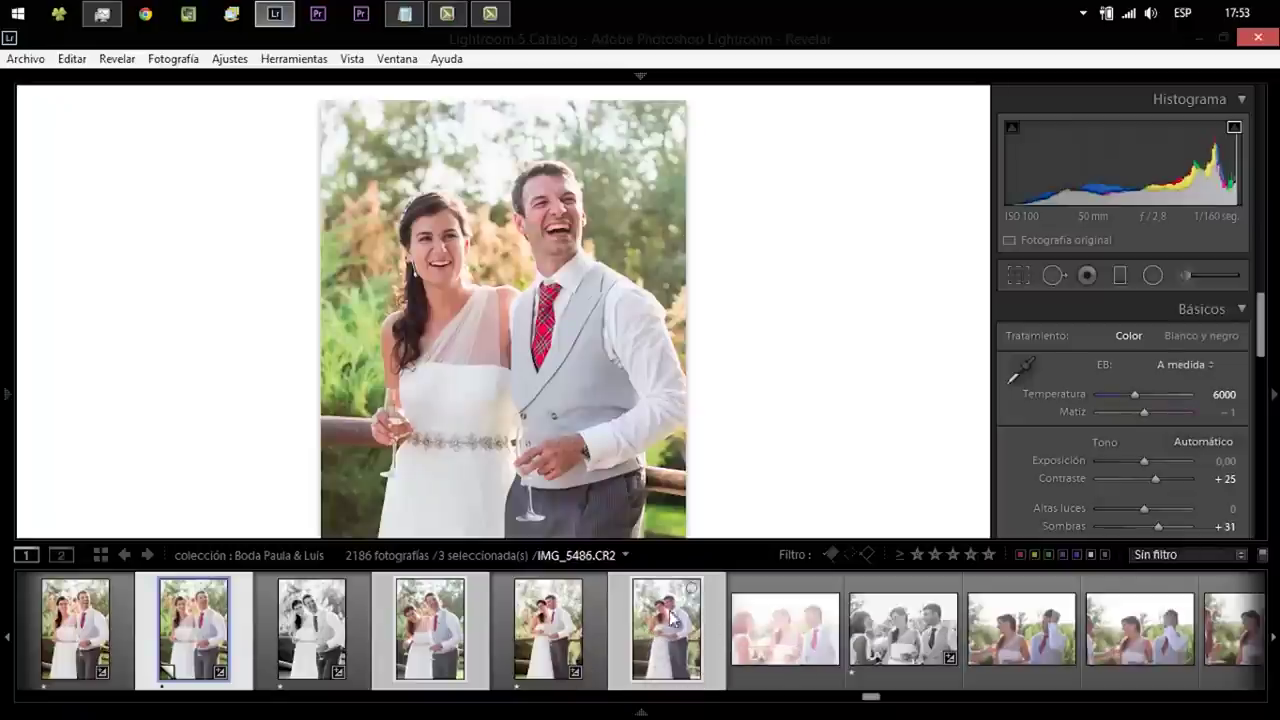
- Sync IMG_5482's develop settings to the two selected shots, excluding spot removal, local adjustments and crop
{"action": "left_click", "coordinate": [1071, 685]}
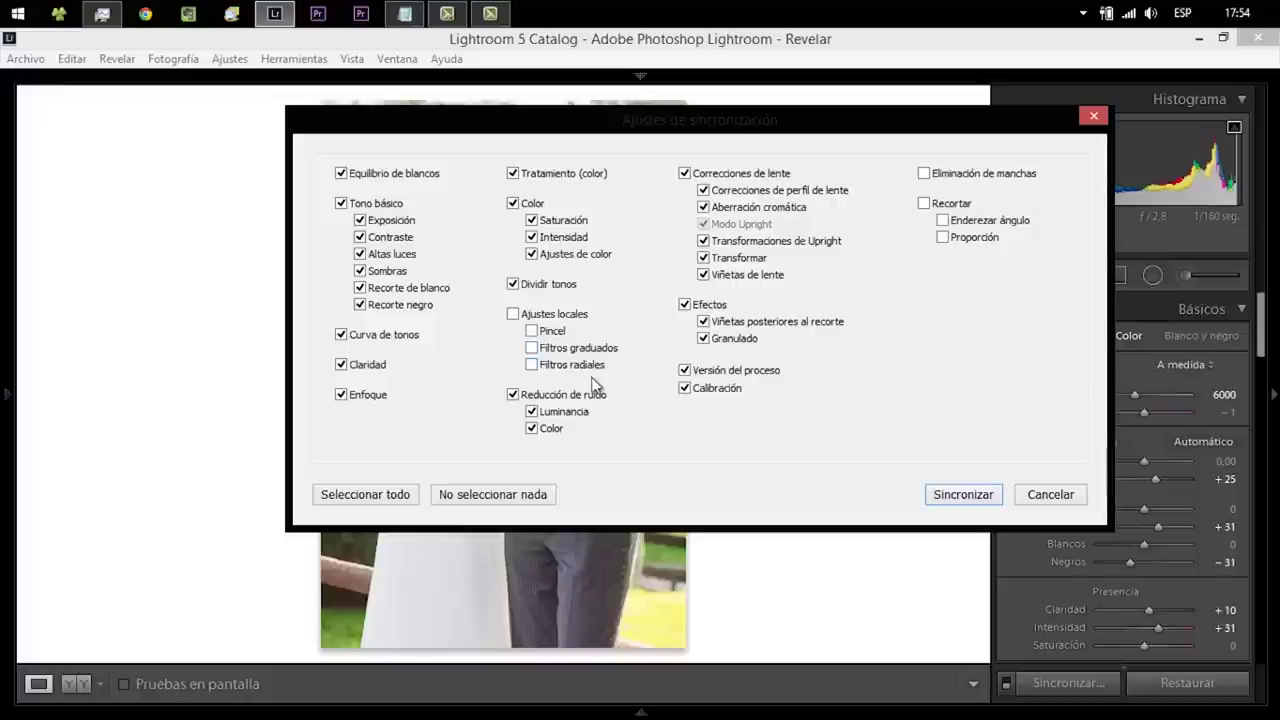
{"action": "mouse_move", "coordinate": [696, 134]}
{"action": "left_mouse_down"}
{"action": "mouse_move", "coordinate": [651, 443]}
{"action": "mouse_move", "coordinate": [651, 210]}
{"action": "left_mouse_up"}
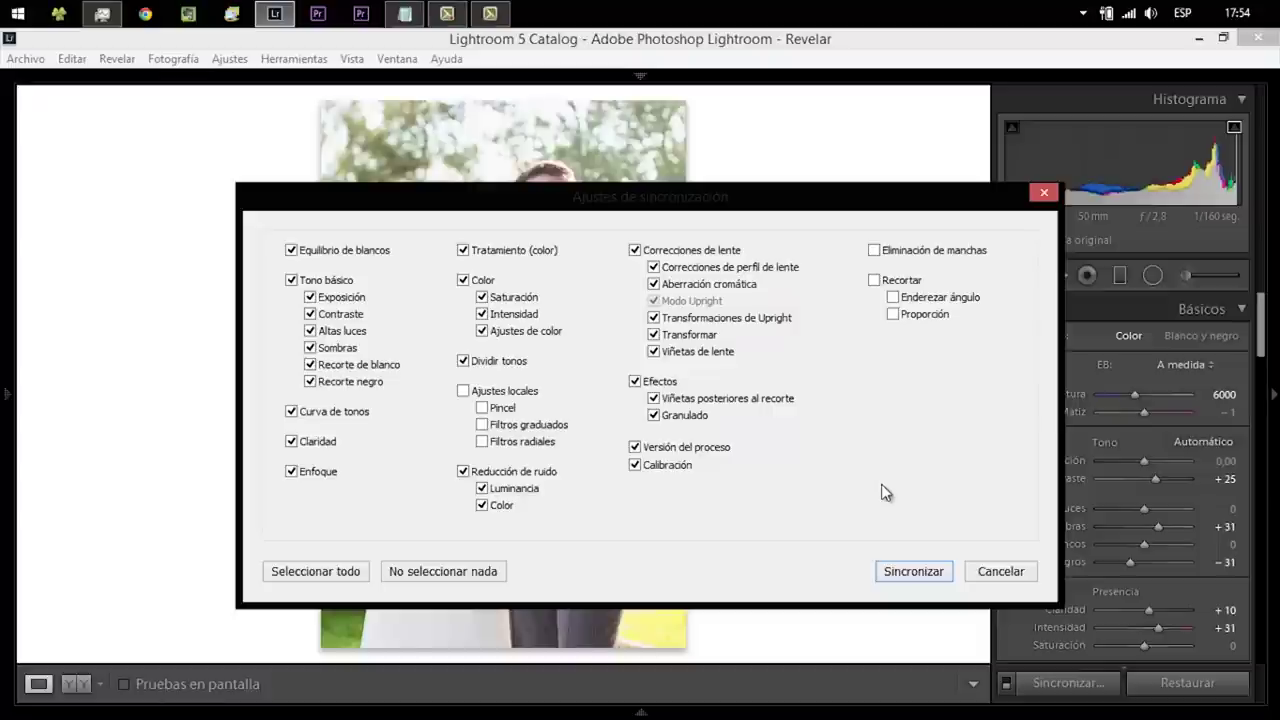
{"action": "left_click", "coordinate": [928, 577]}
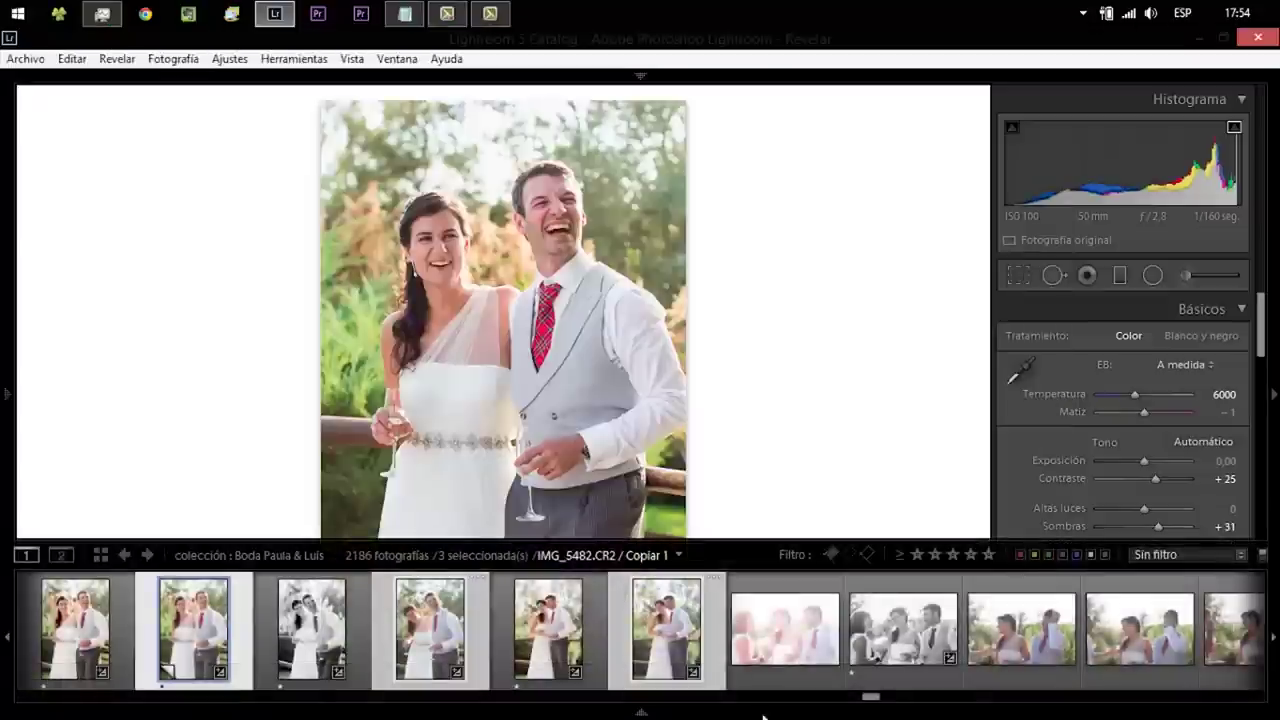
{"action": "mouse_move", "coordinate": [640, 700]}
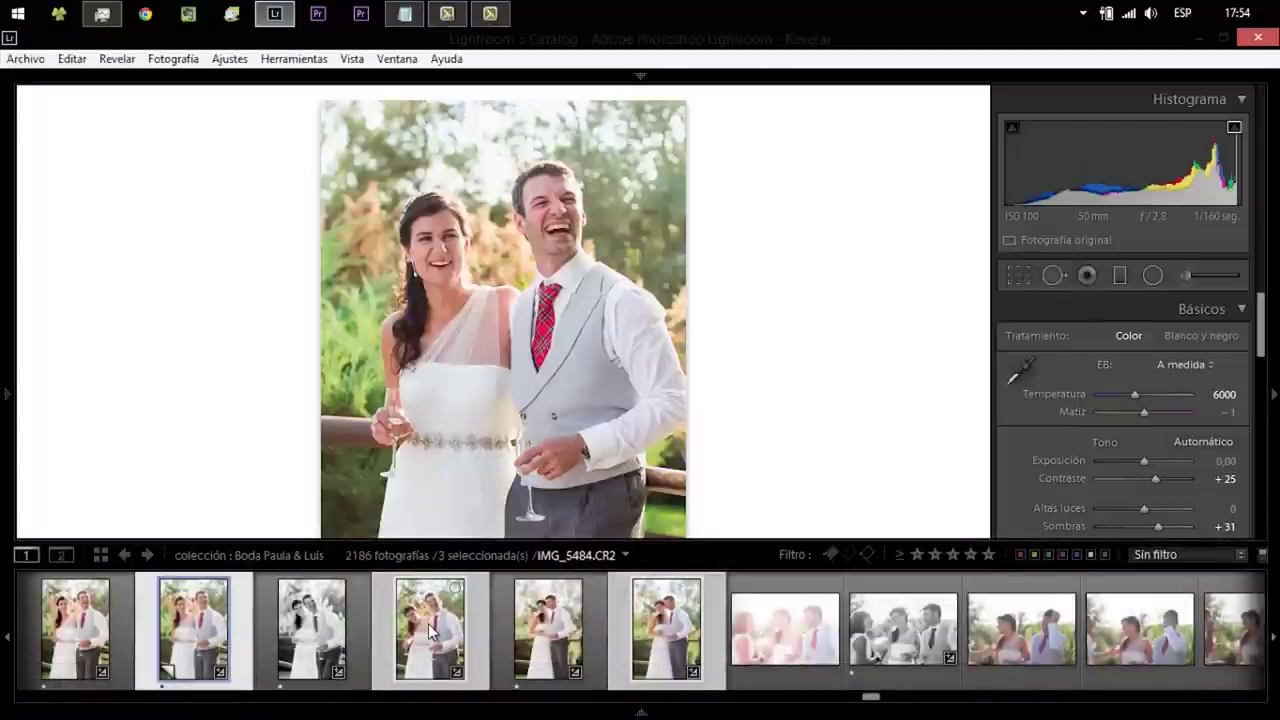
- Preview the synced look on IMG_5484, the sixth photo and the original IMG_5482 in turn
{"action": "left_click", "coordinate": [430, 630]}
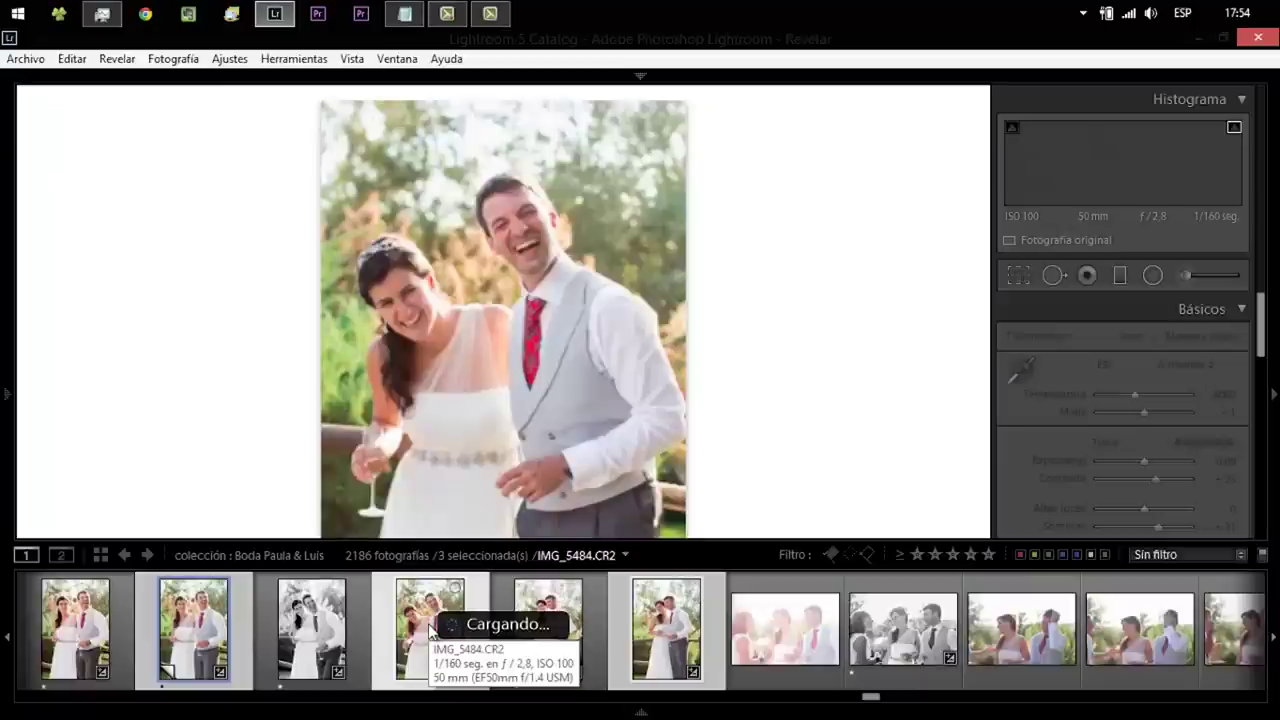
{"action": "left_click", "coordinate": [668, 632]}
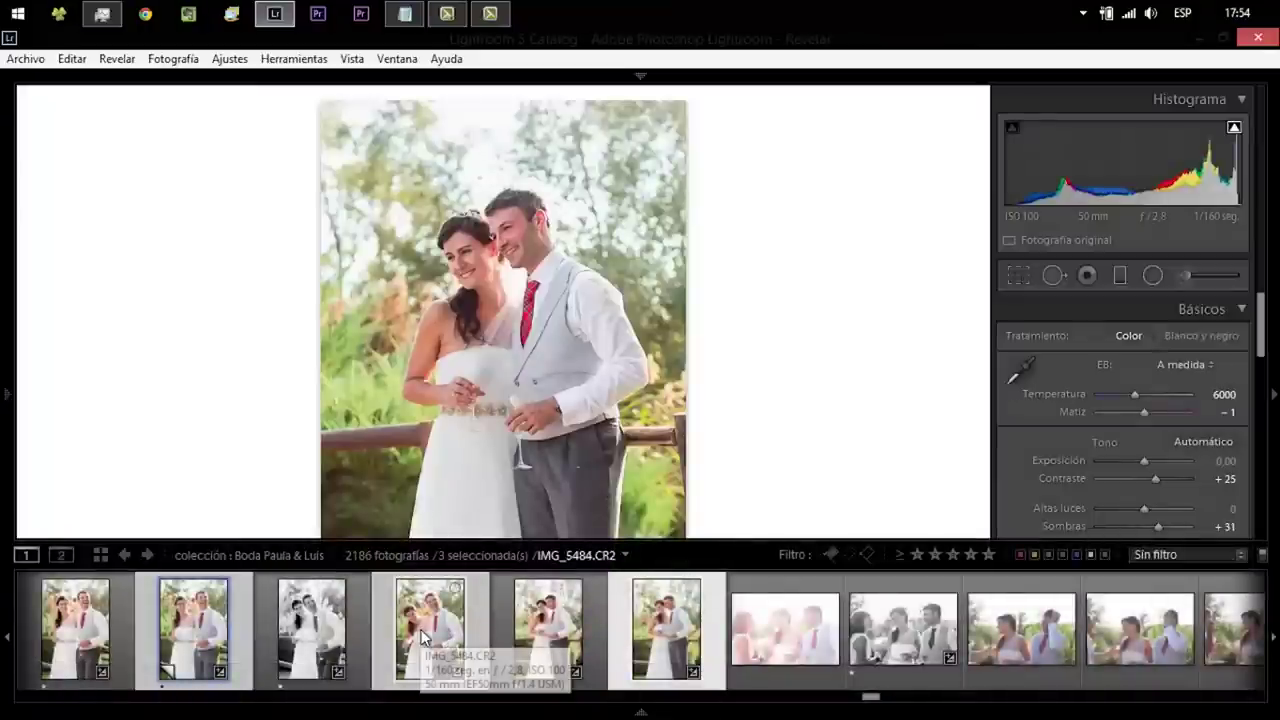
{"action": "left_click", "coordinate": [422, 637]}
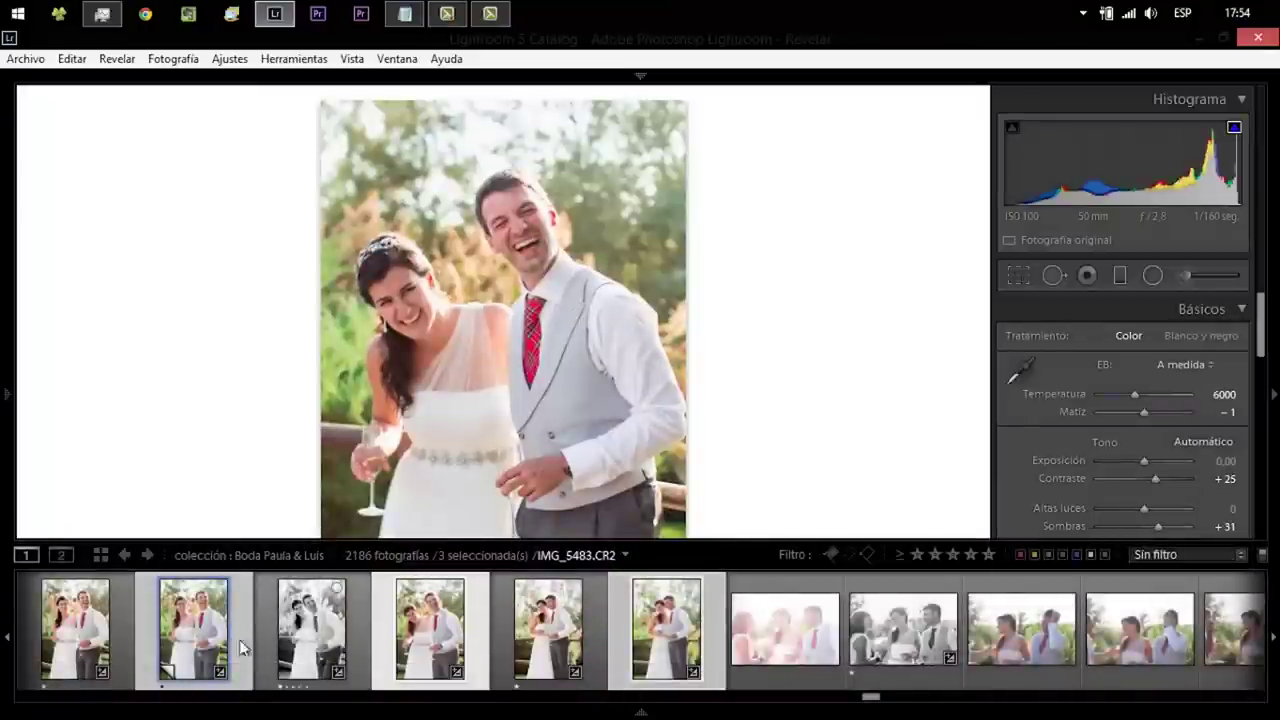
{"action": "left_click", "coordinate": [196, 640]}
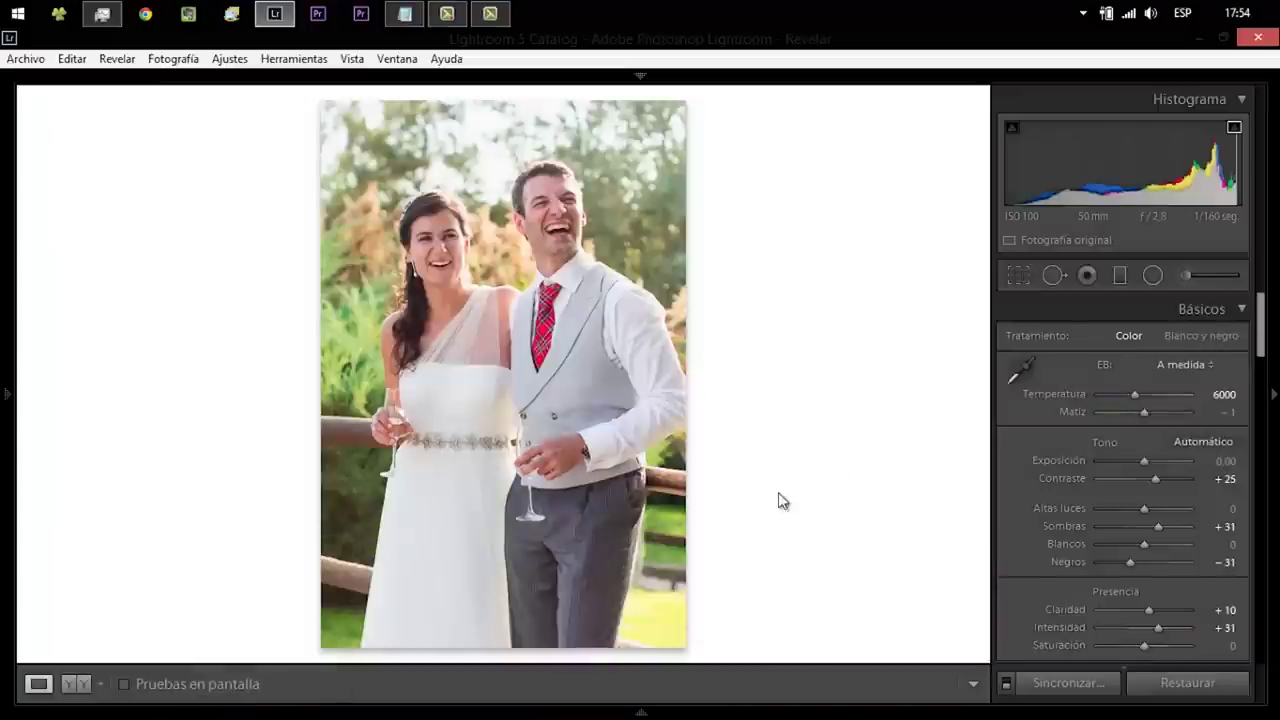
{"action": "mouse_move", "coordinate": [430, 629]}
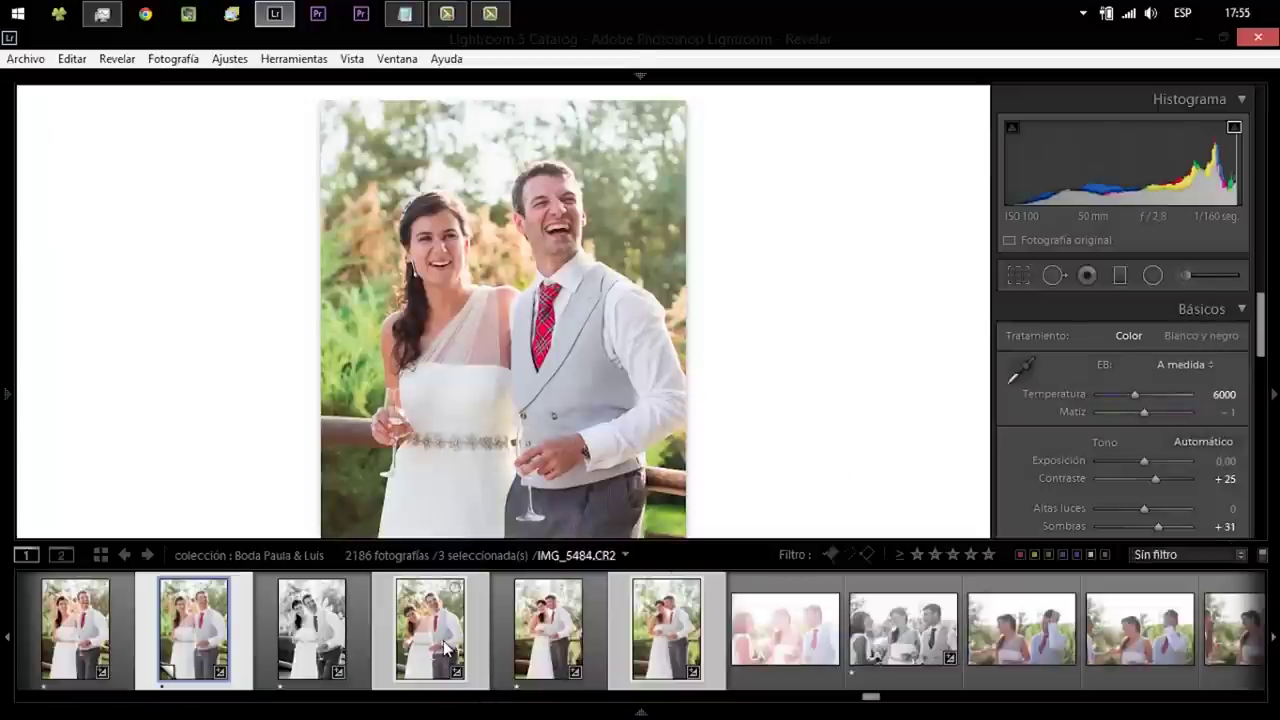
{"action": "left_click", "coordinate": [447, 642]}
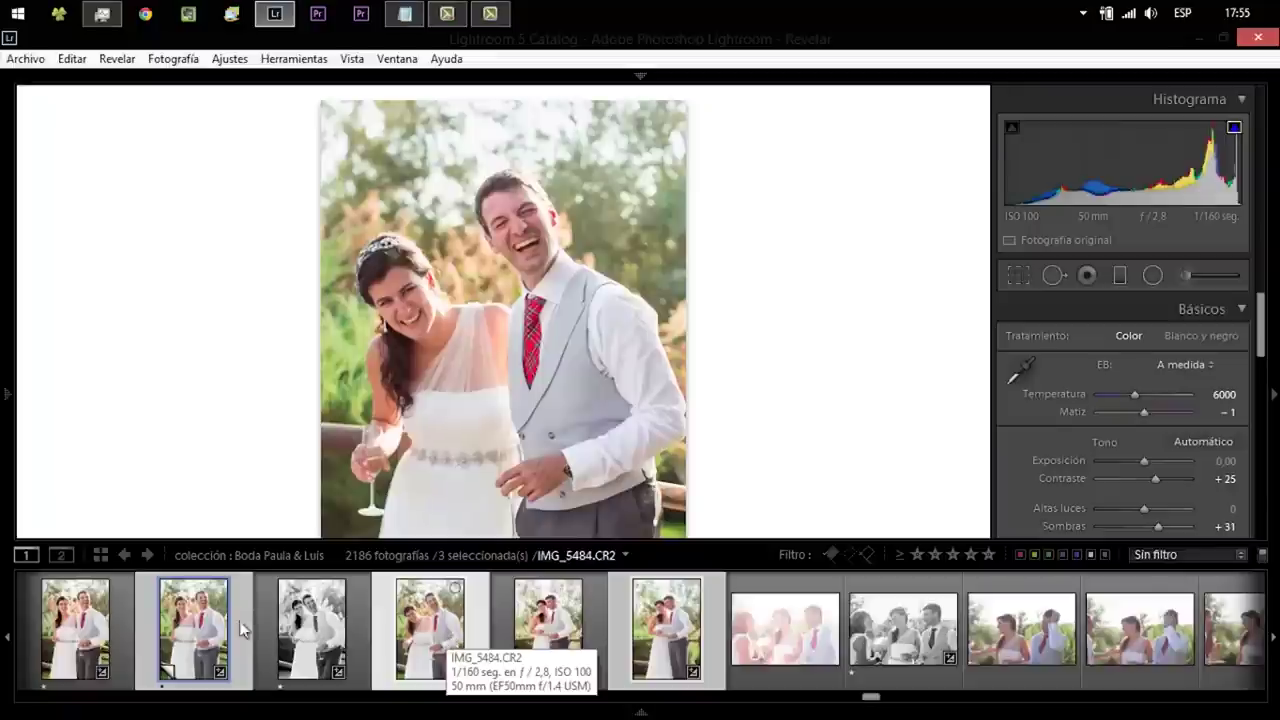
{"action": "left_click", "coordinate": [195, 632]}
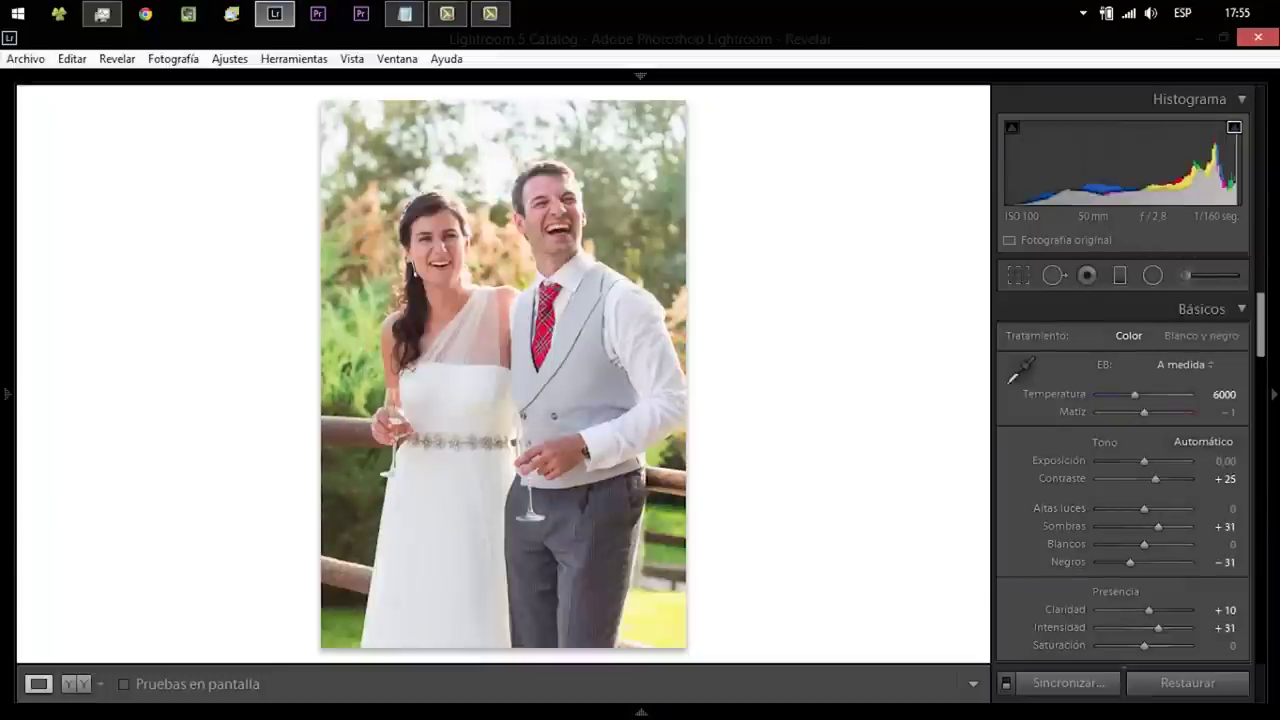
{"action": "left_click", "coordinate": [424, 631]}
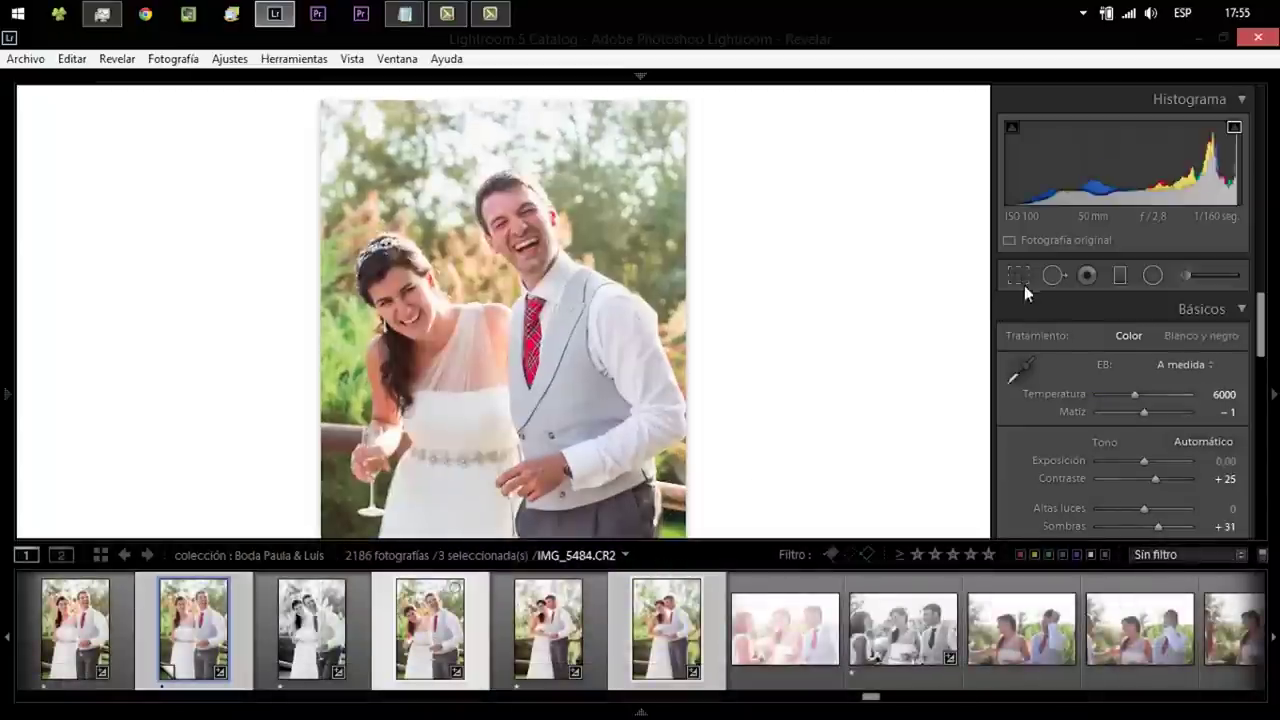
{"action": "mouse_move", "coordinate": [640, 700]}
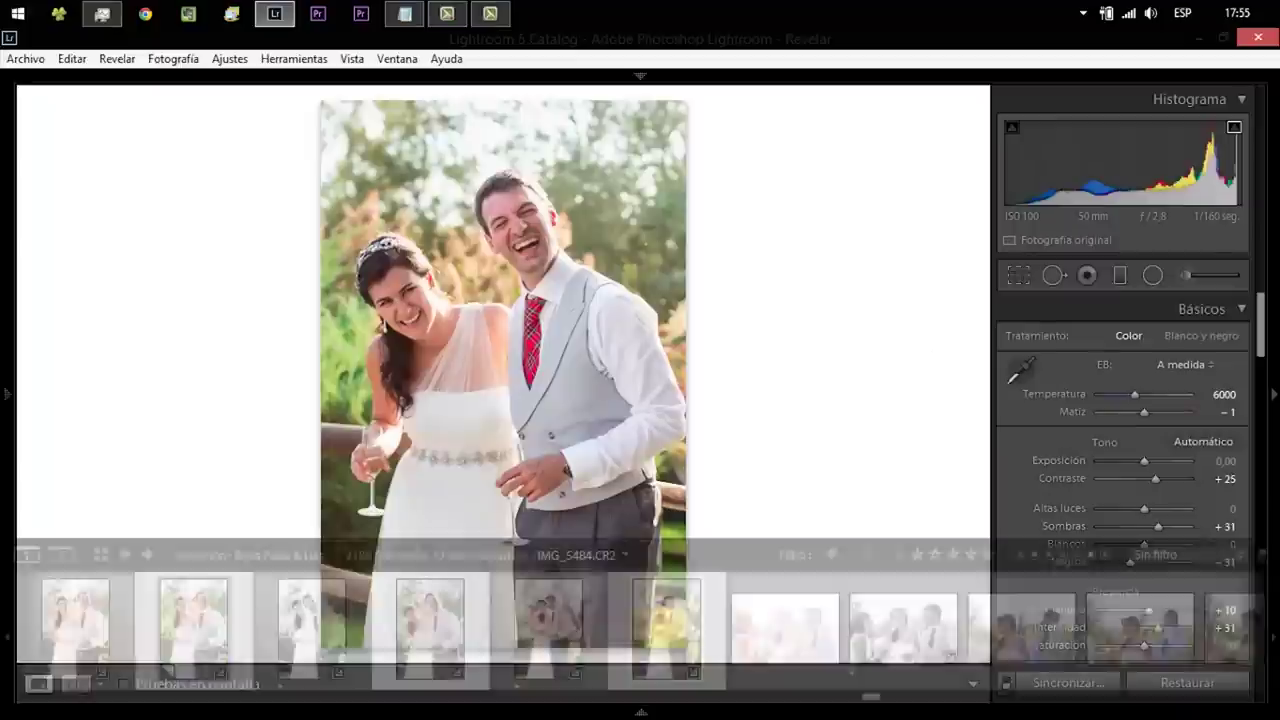
- Open the sixth photo, the couple embracing, and drag Whites (Blancos) to +15
{"action": "left_click", "coordinate": [679, 640]}
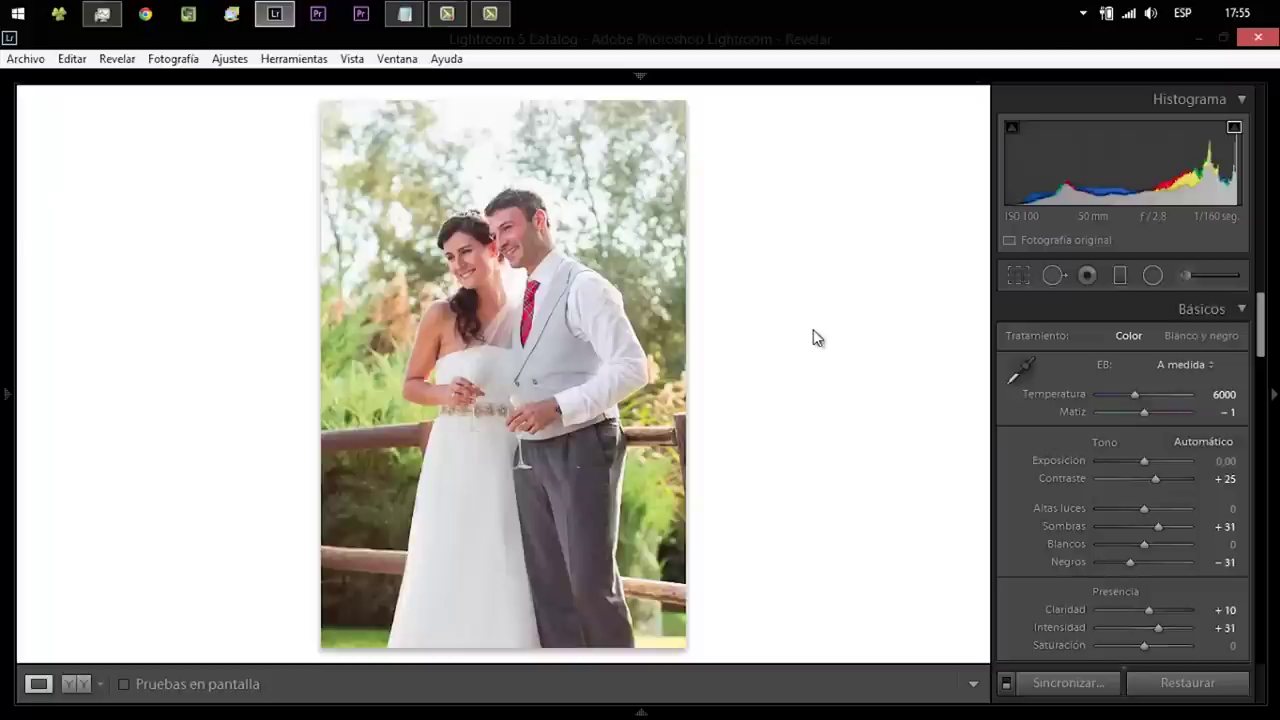
{"action": "left_click", "coordinate": [1162, 547]}
{"action": "left_click_drag", "start_coordinate": [1160, 549], "coordinate": [1150, 547]}
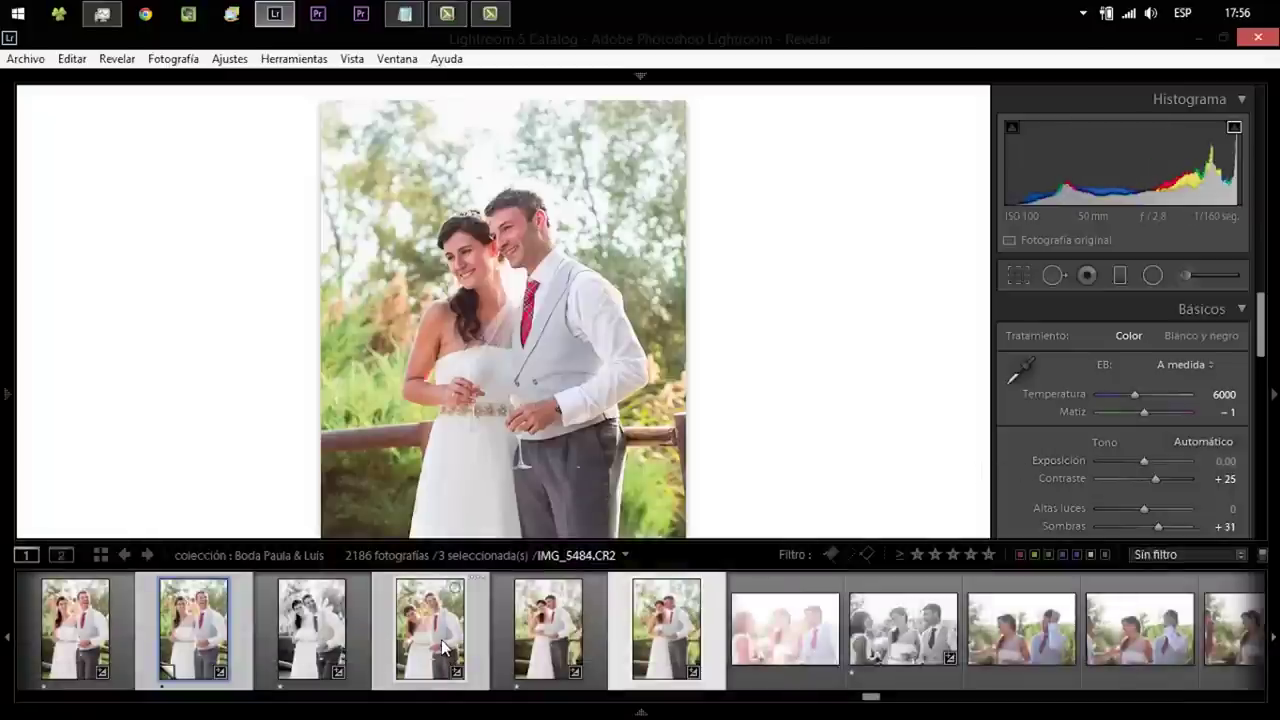
- On the second couple photo, try Exposure -1.25 then +1.35, resetting to 0.00 after each
{"action": "left_click", "coordinate": [445, 648]}
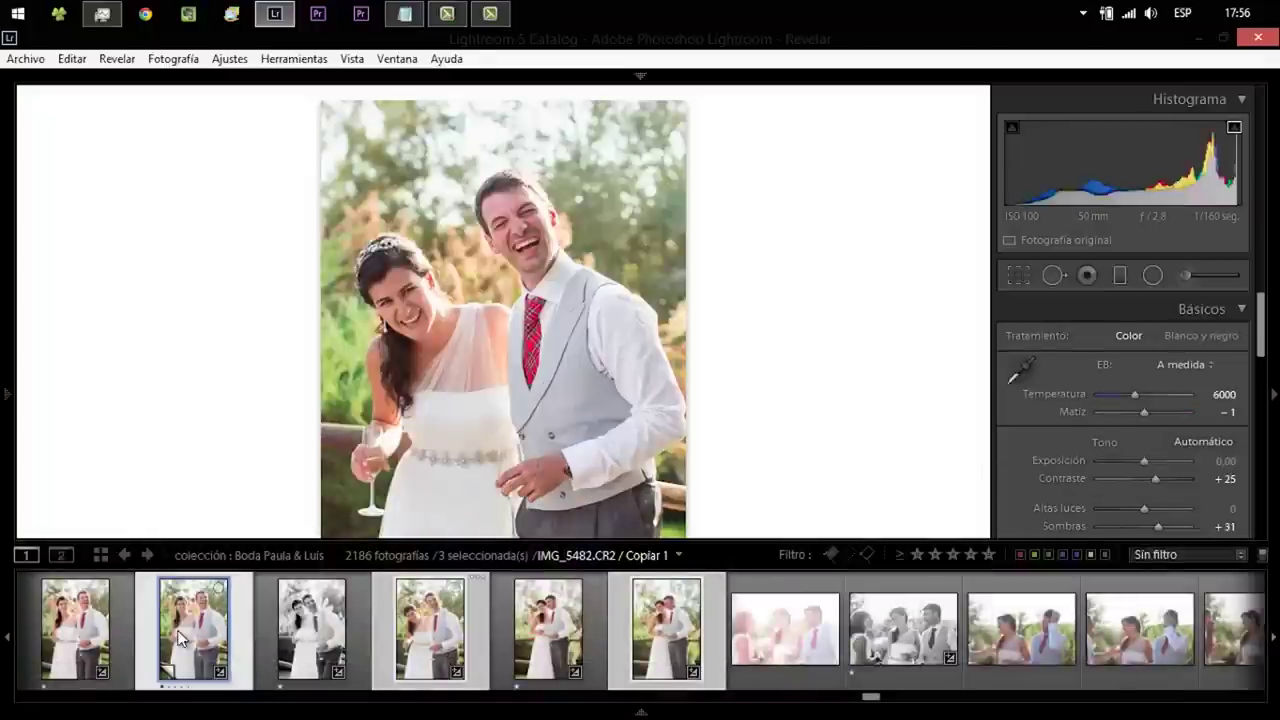
{"action": "left_click", "coordinate": [180, 640]}
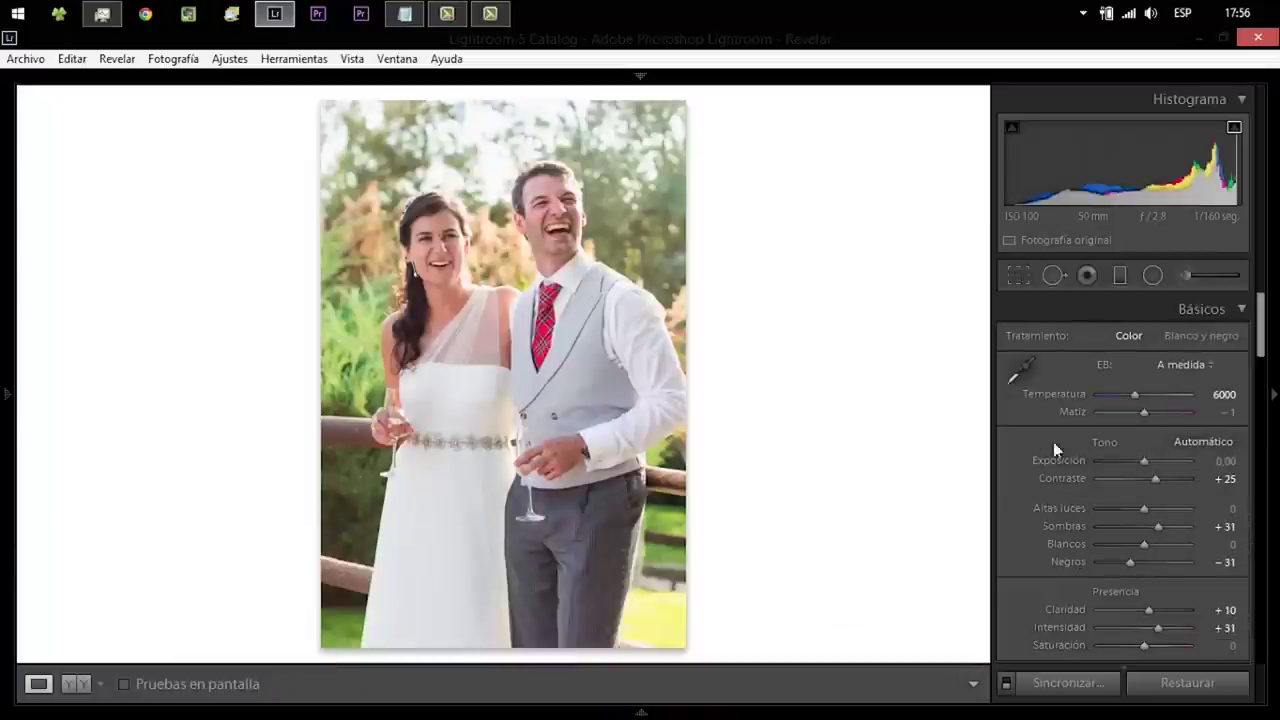
{"action": "left_click_drag", "start_coordinate": [1144, 462], "coordinate": [1133, 465]}
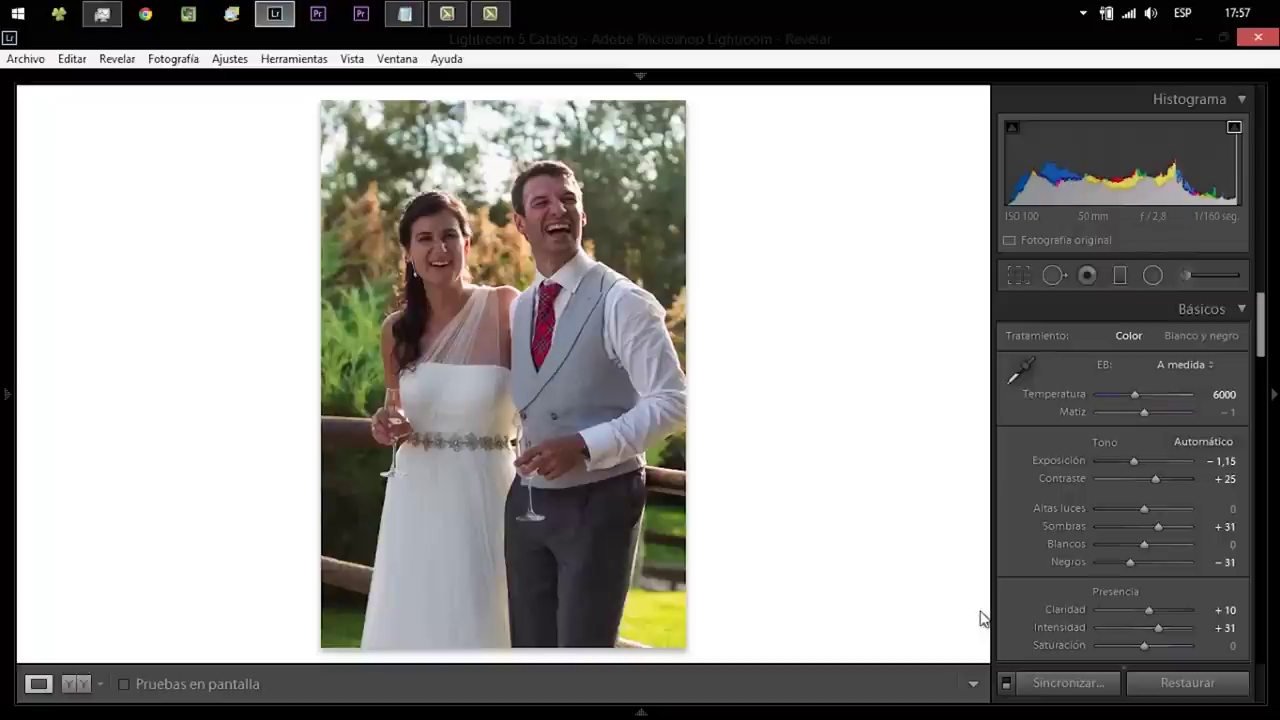
{"action": "double_click", "coordinate": [1133, 462]}
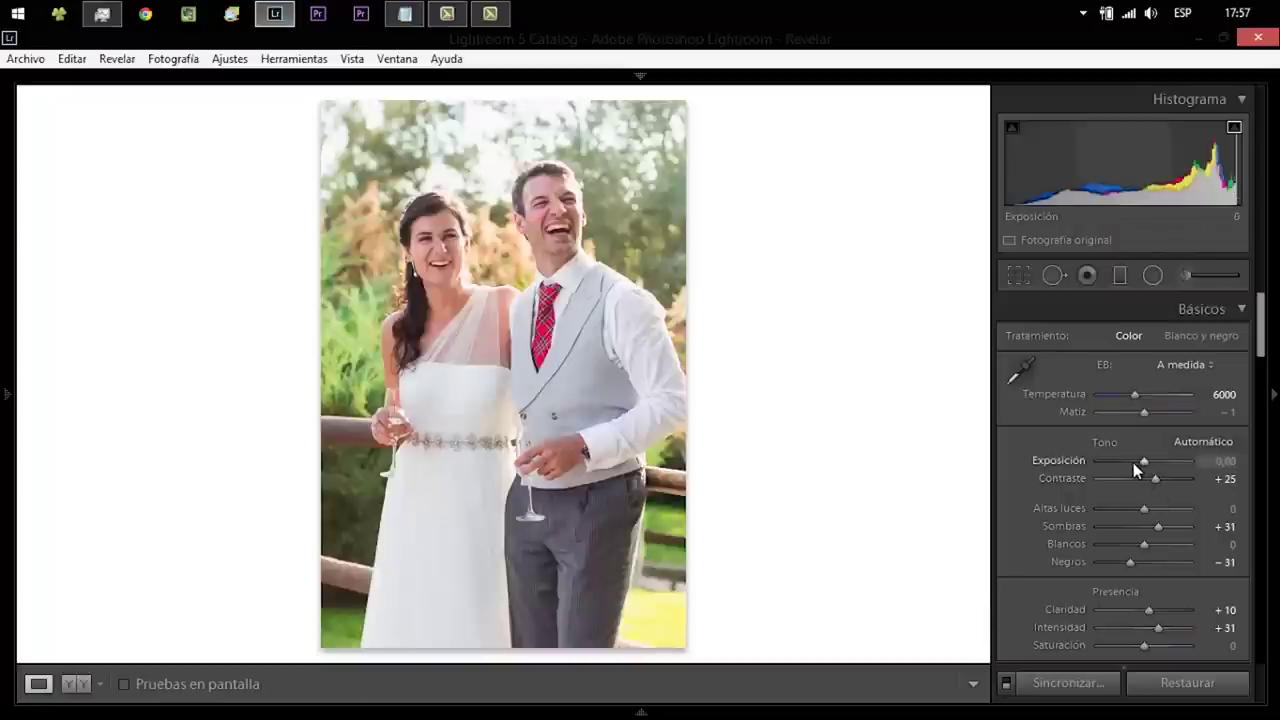
{"action": "left_click_drag", "start_coordinate": [1143, 462], "coordinate": [1155, 462]}
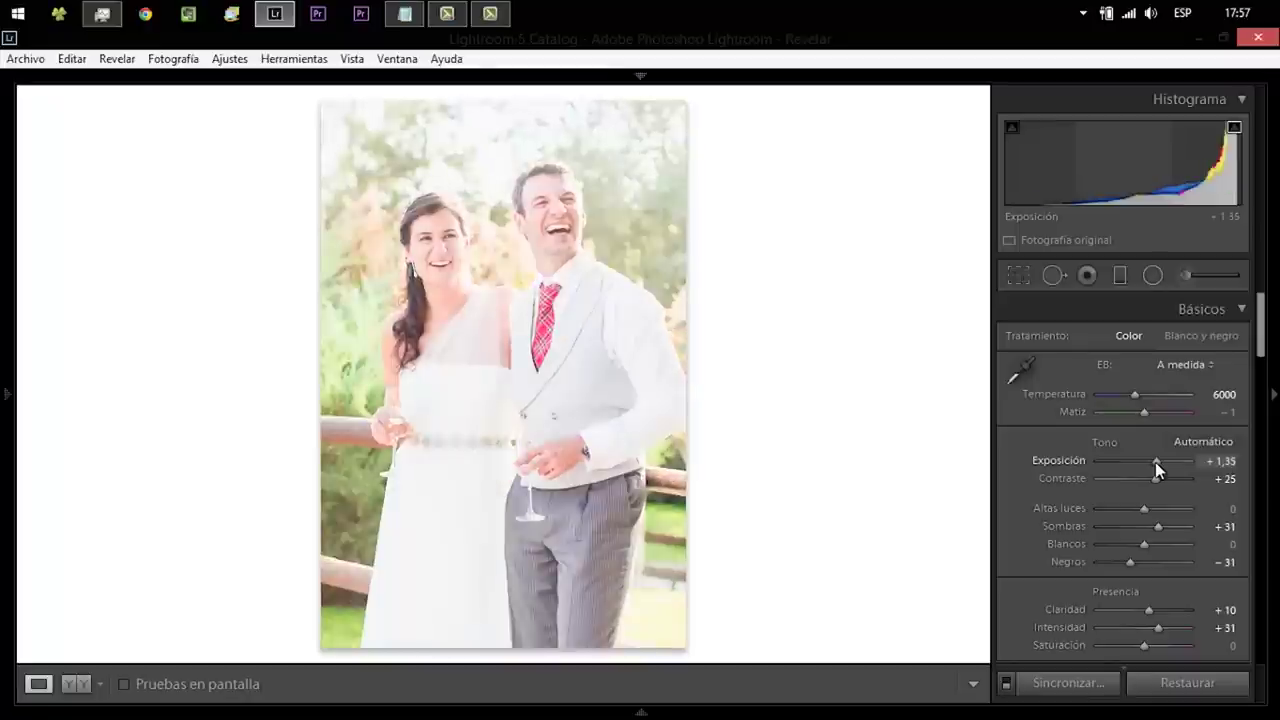
{"action": "double_click", "coordinate": [1155, 462]}
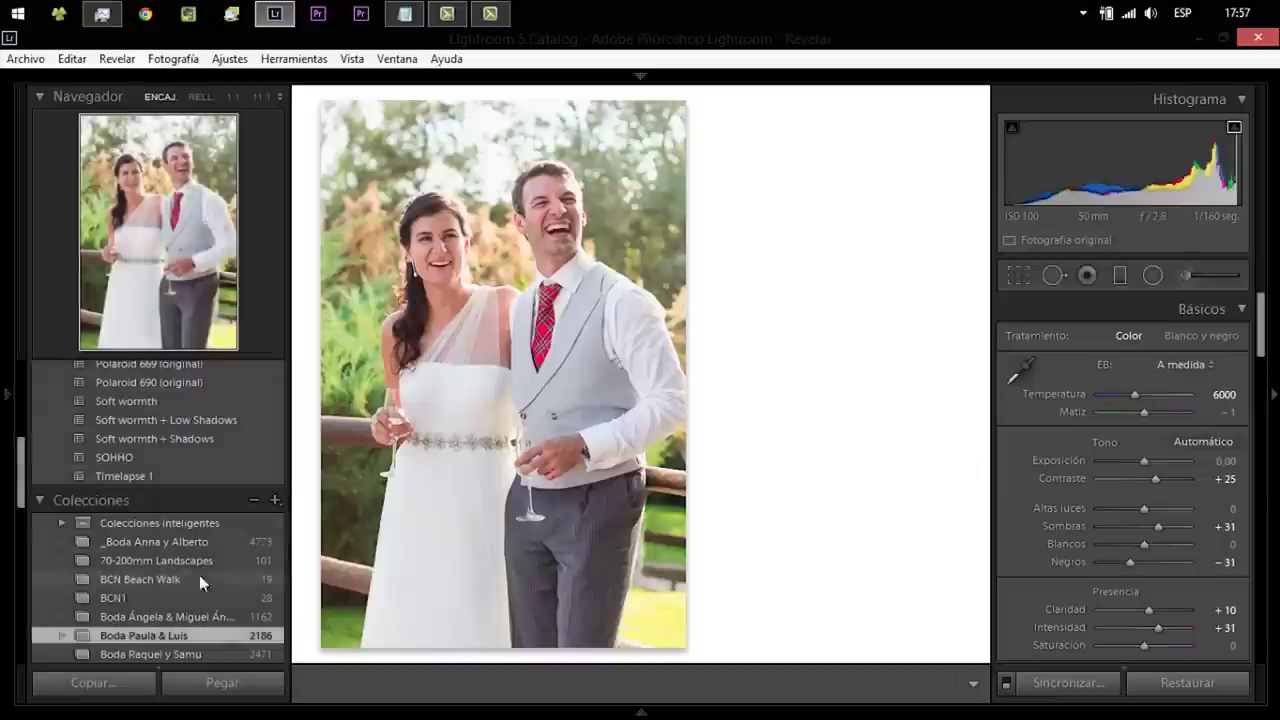
- Compare the portrait in Before/After view, then return to Loupe view with the filmstrip showing
{"action": "left_click", "coordinate": [78, 685]}
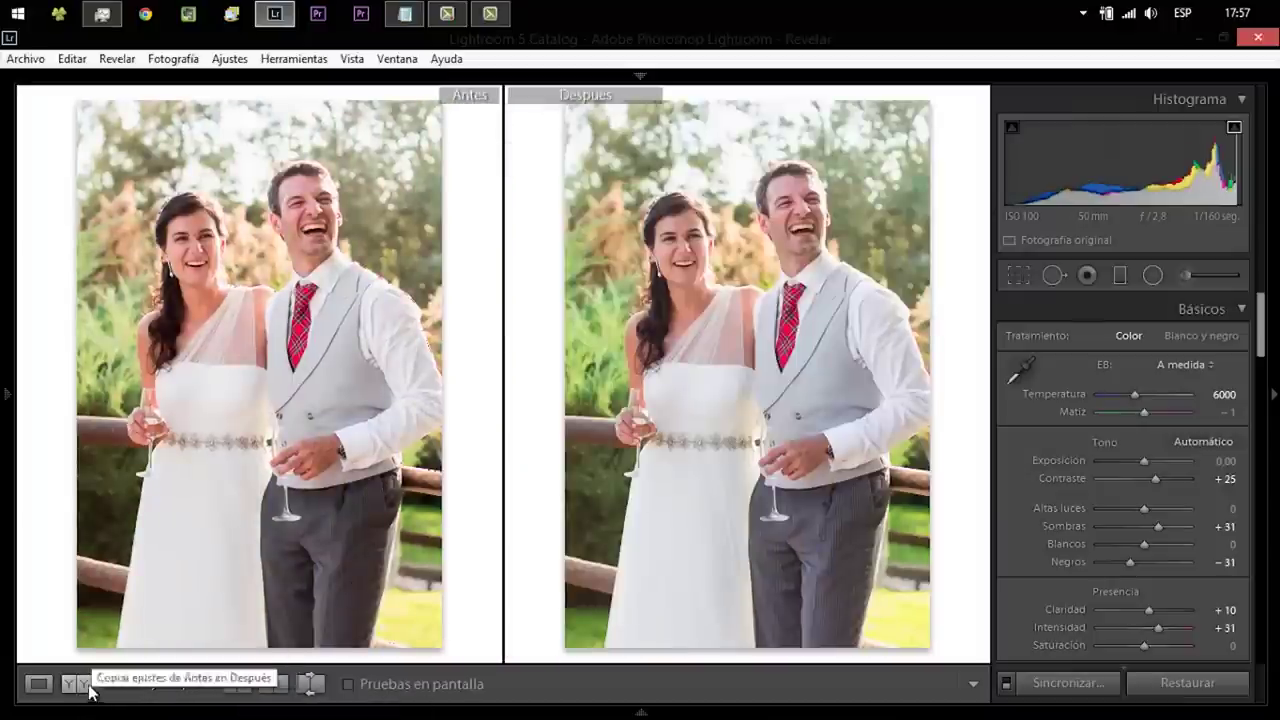
{"action": "left_click", "coordinate": [39, 684]}
{"action": "left_click", "coordinate": [641, 712]}
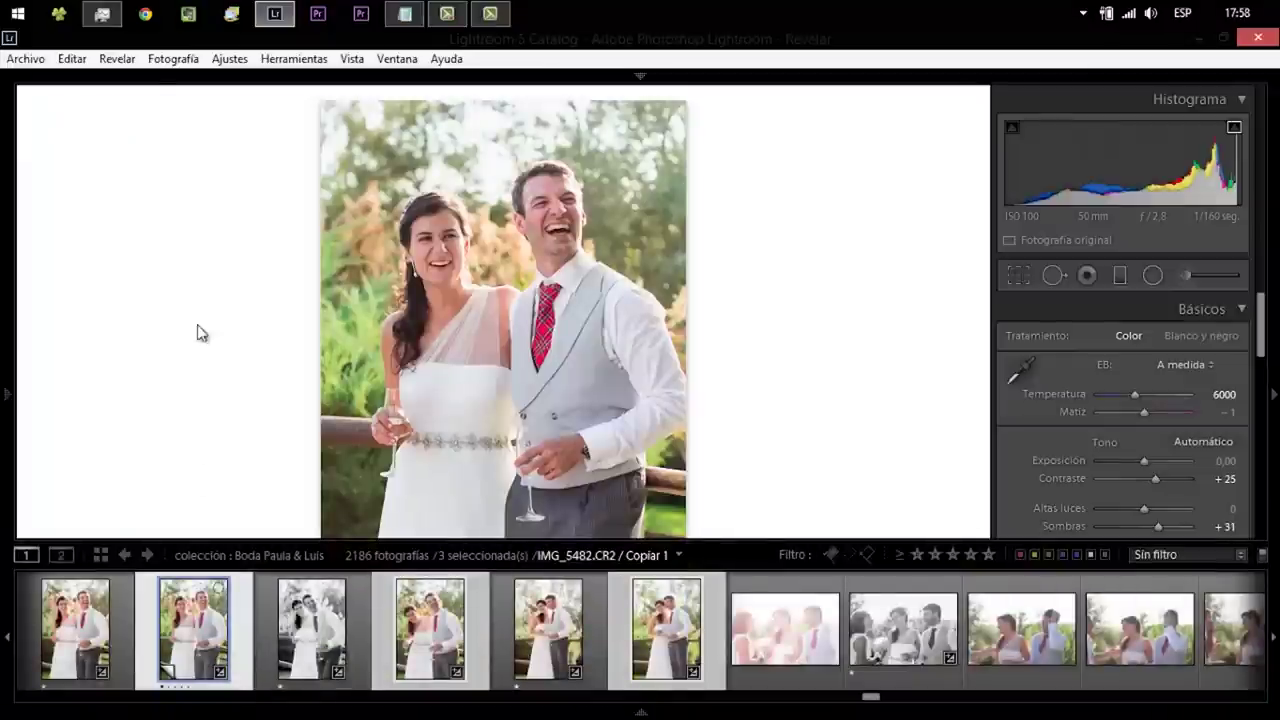
- Select only the active photo, then compare Before/After again and return to Loupe view
{"action": "left_click", "coordinate": [87, 62]}
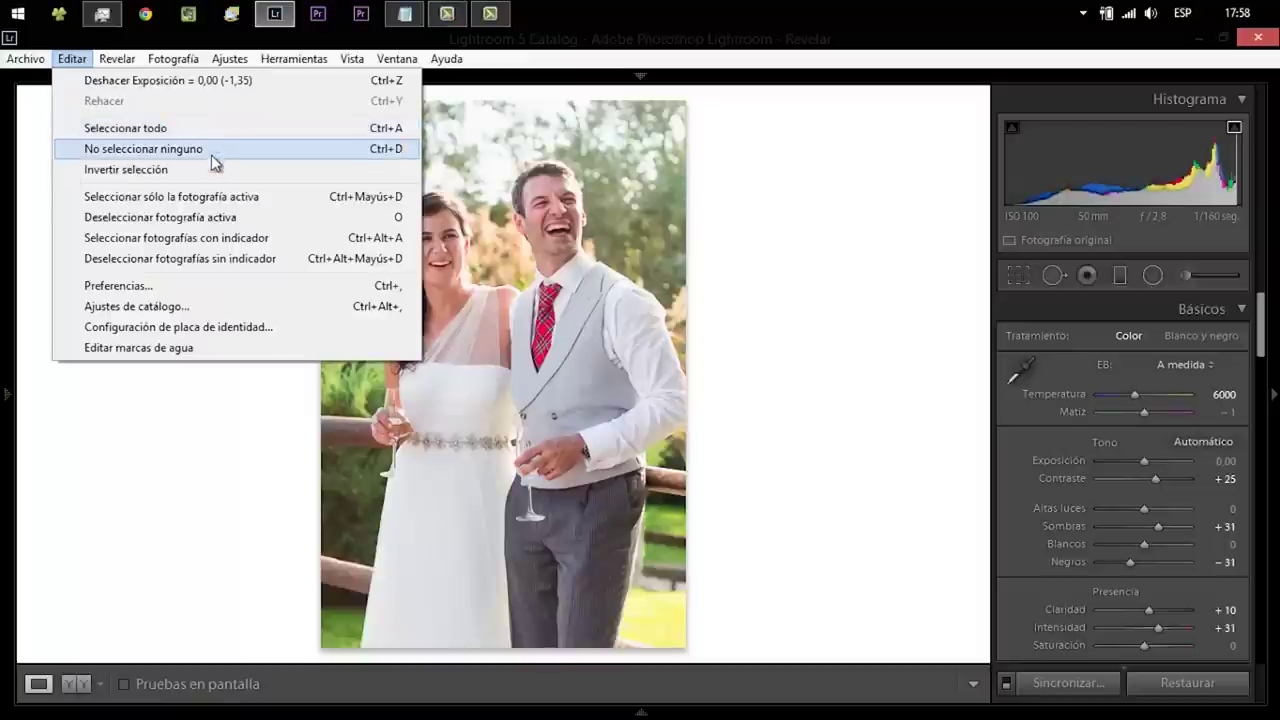
{"action": "left_click", "coordinate": [270, 203]}
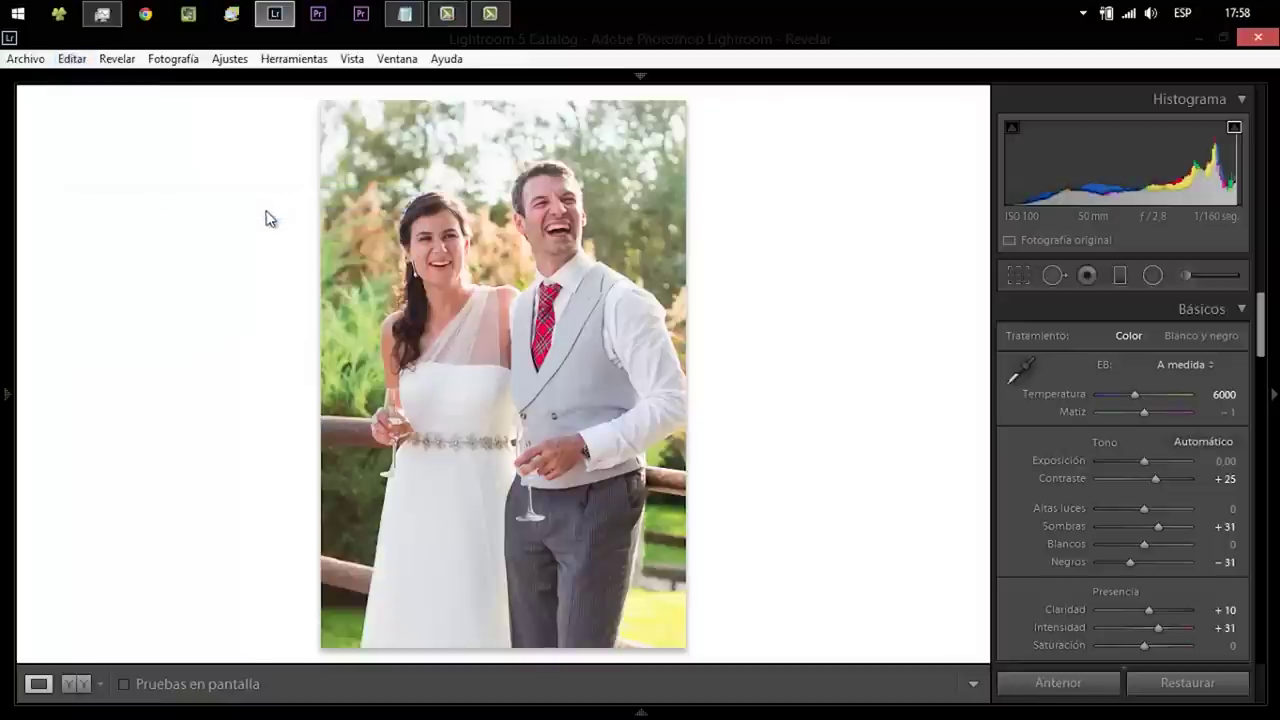
{"action": "left_click", "coordinate": [72, 684]}
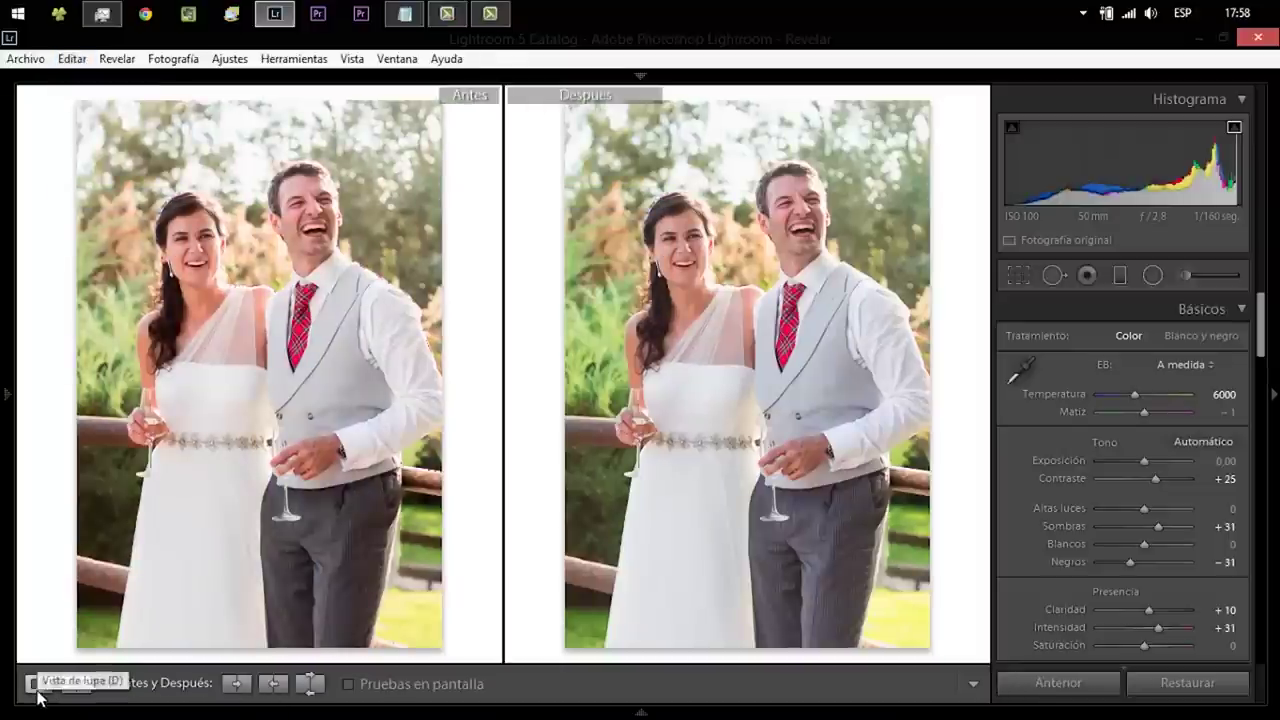
{"action": "left_click", "coordinate": [38, 684]}
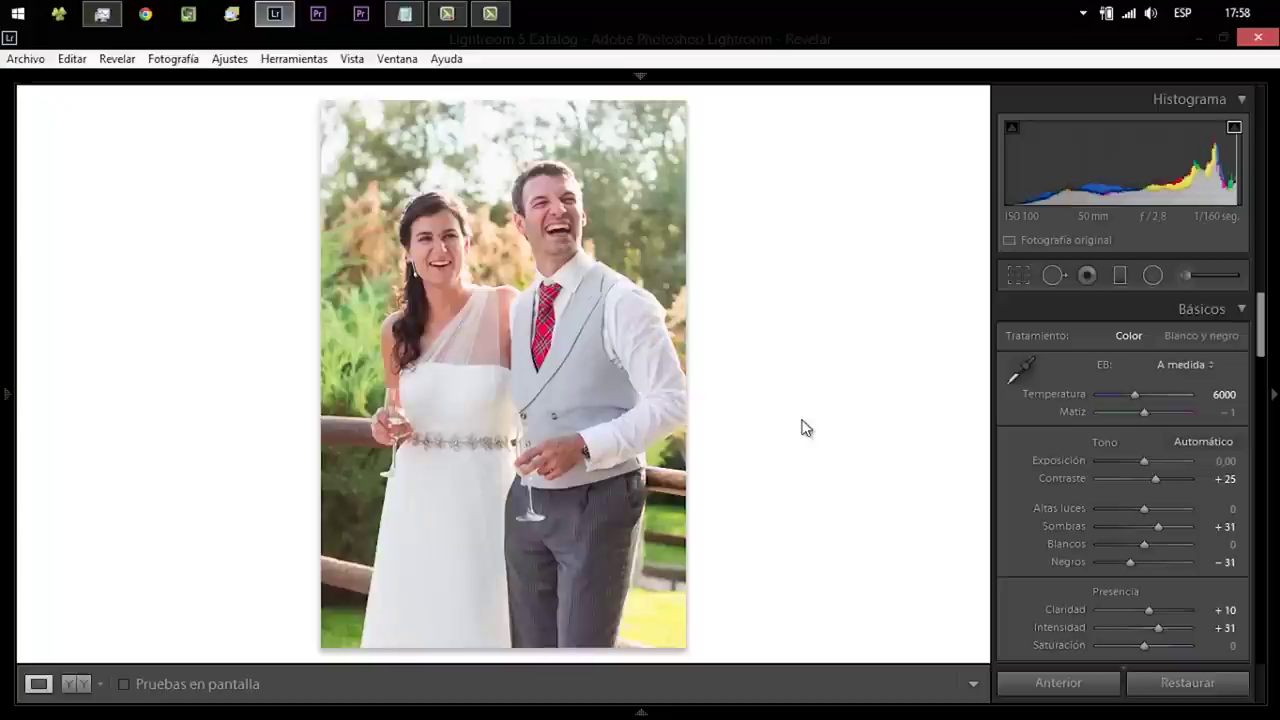
{"action": "left_click", "coordinate": [1168, 684]}
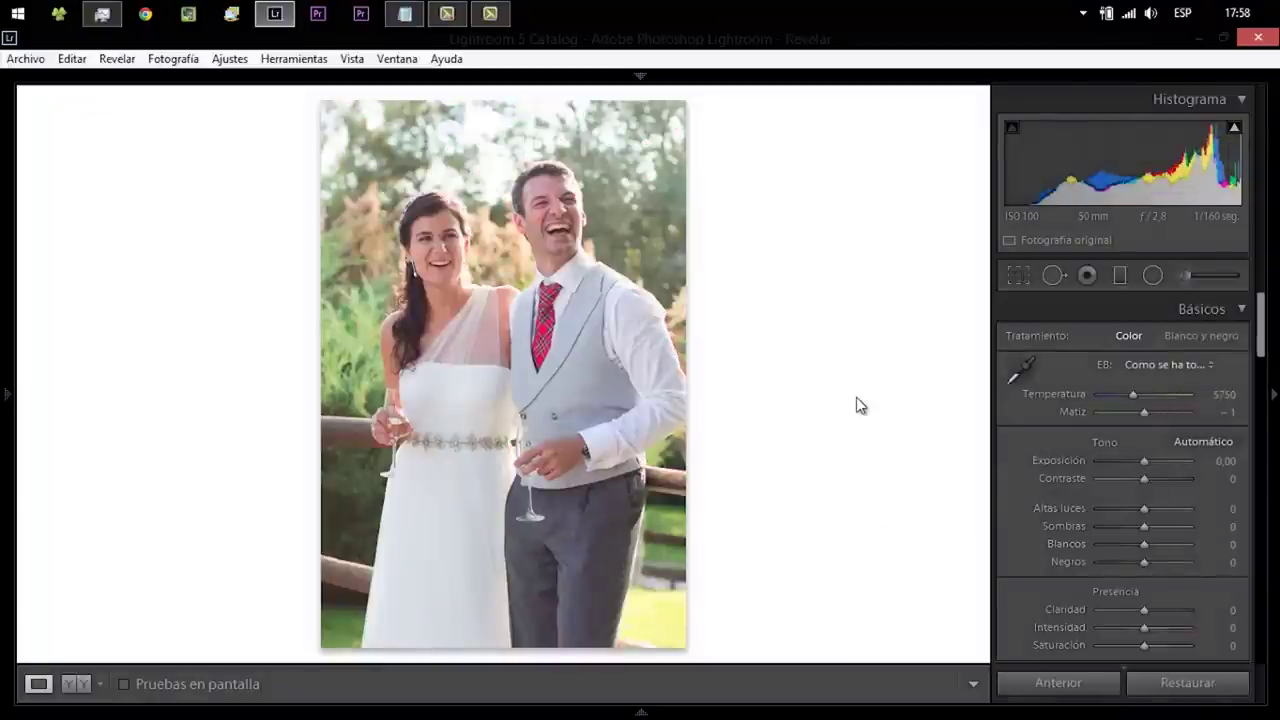
{"action": "key", "text": "ctrl+z"}
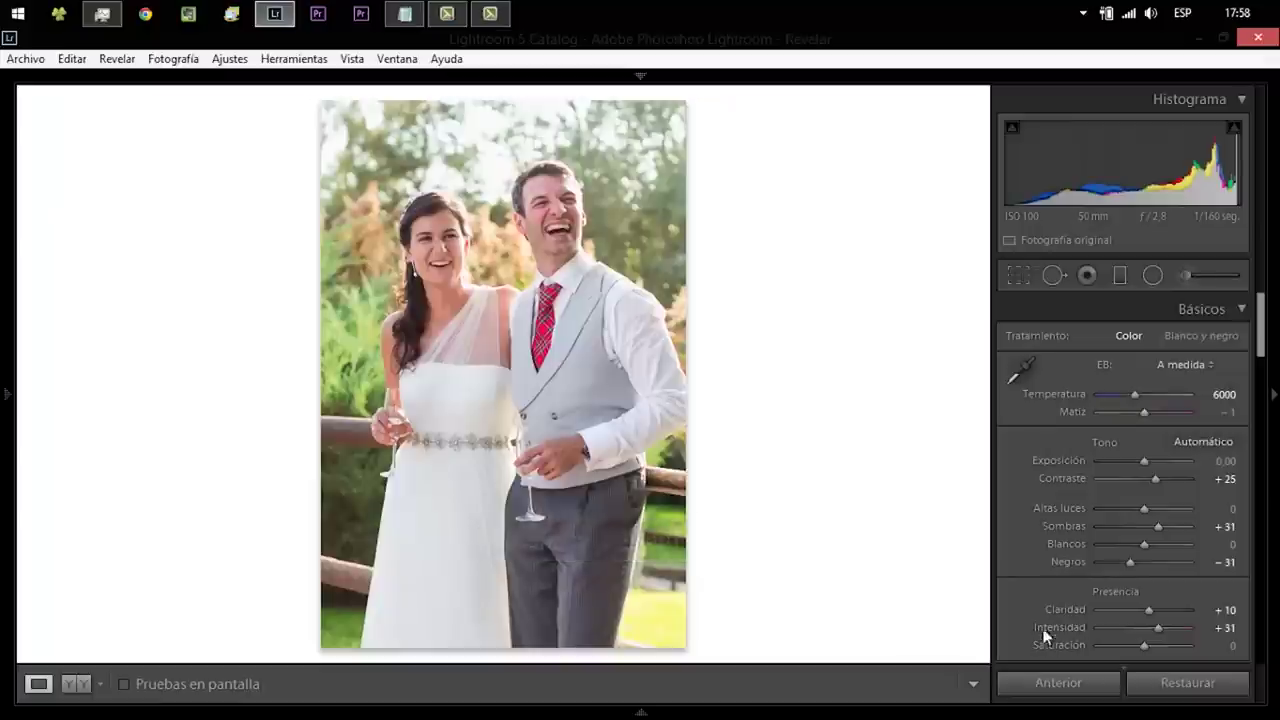
{"action": "left_click", "coordinate": [1157, 686]}
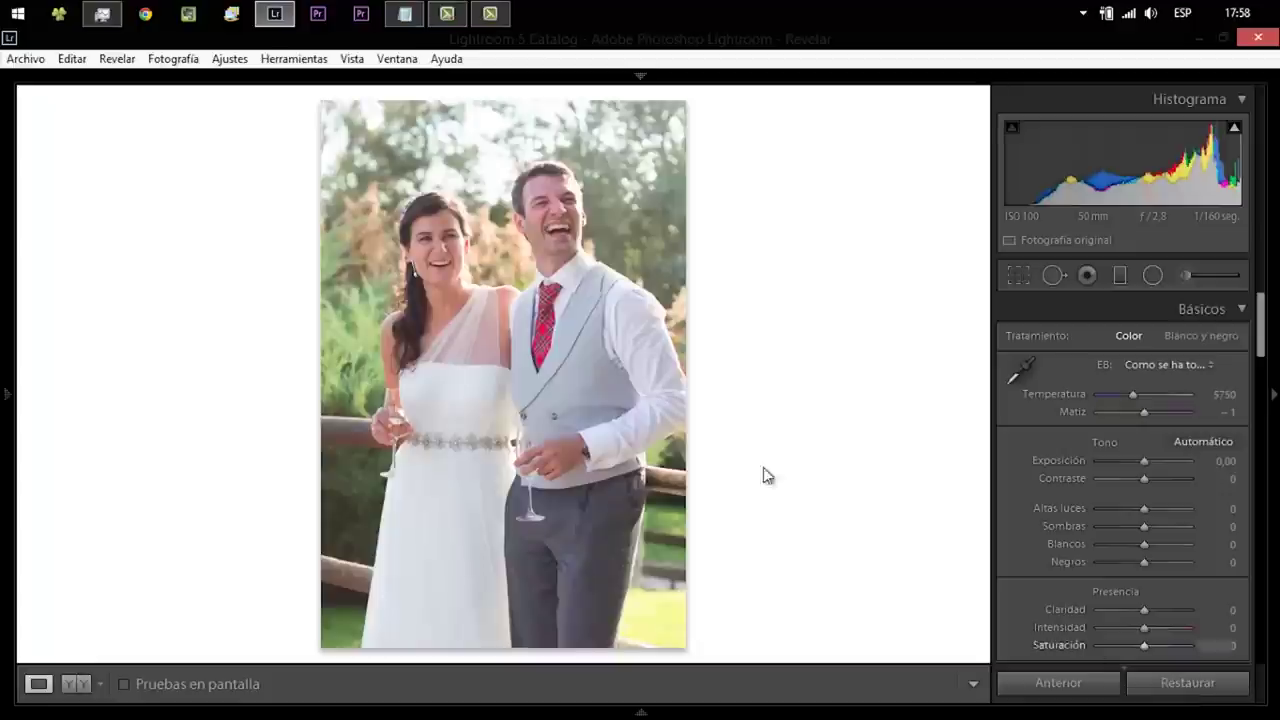
{"action": "key", "text": "ctrl+z"}
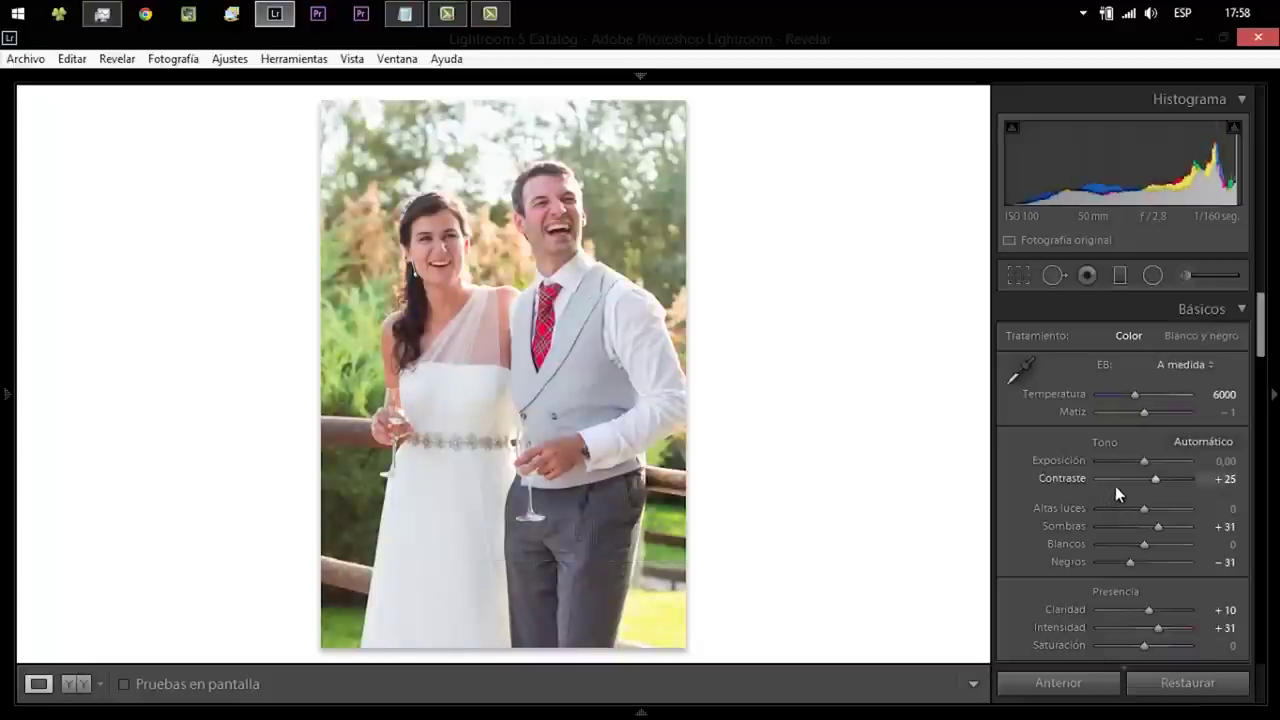
{"action": "scroll", "coordinate": [1257, 375], "scroll_direction": "down", "scroll_amount": 3}
{"action": "mouse_move", "coordinate": [1257, 375]}
{"action": "left_mouse_down"}
{"action": "mouse_move", "coordinate": [1240, 647]}
{"action": "mouse_move", "coordinate": [1263, 335]}
{"action": "left_mouse_up"}
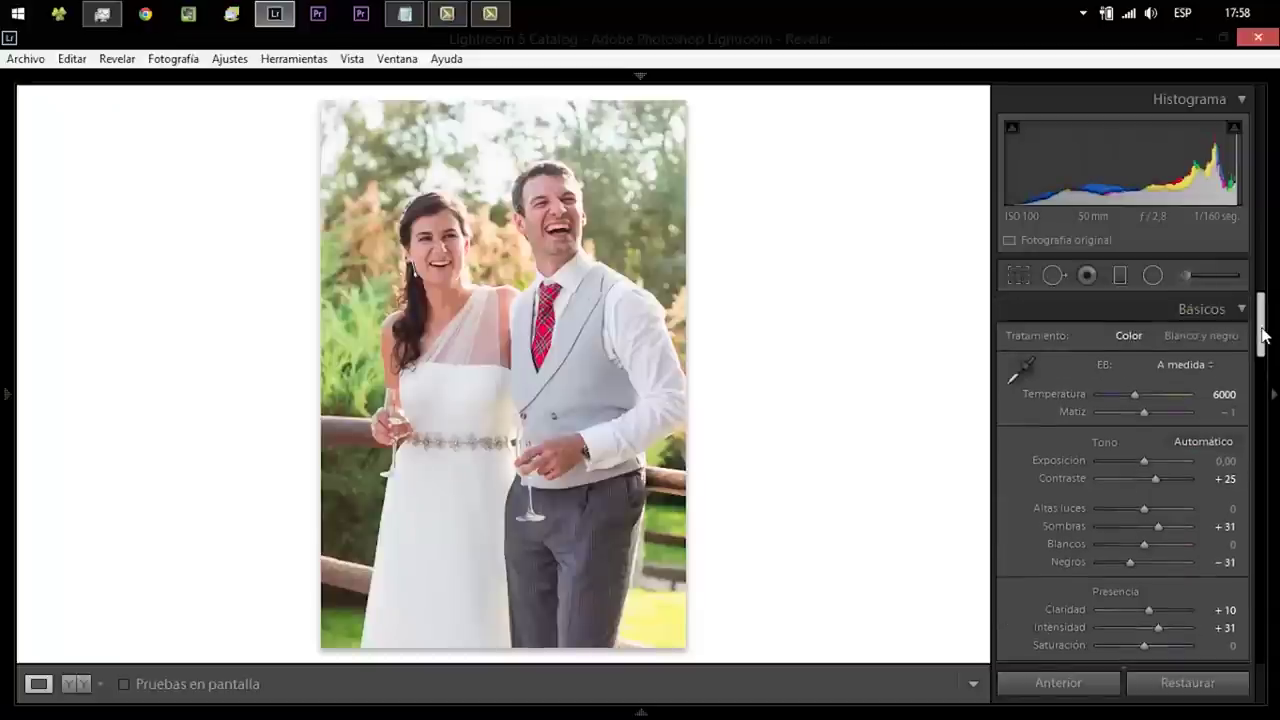